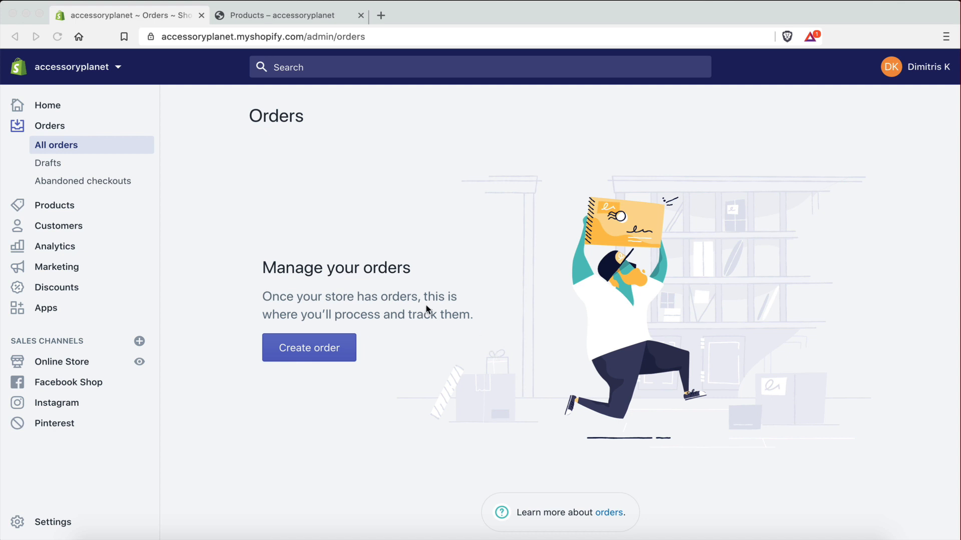
# Switch to the accessoryplanet storefront's Products page listing the Portable Sealer
pyautogui.click(295, 13)
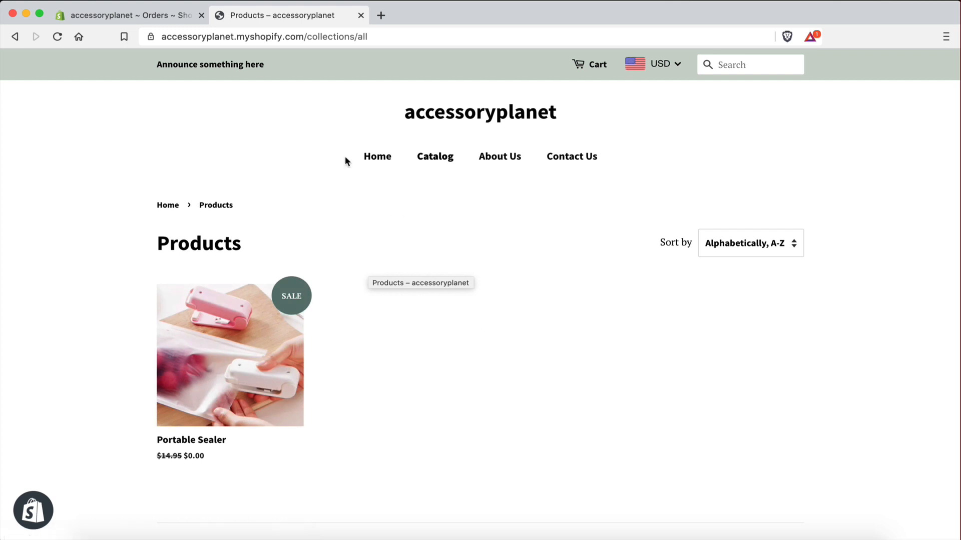
# Go to the store admin's empty Orders page
pyautogui.click(180, 16)
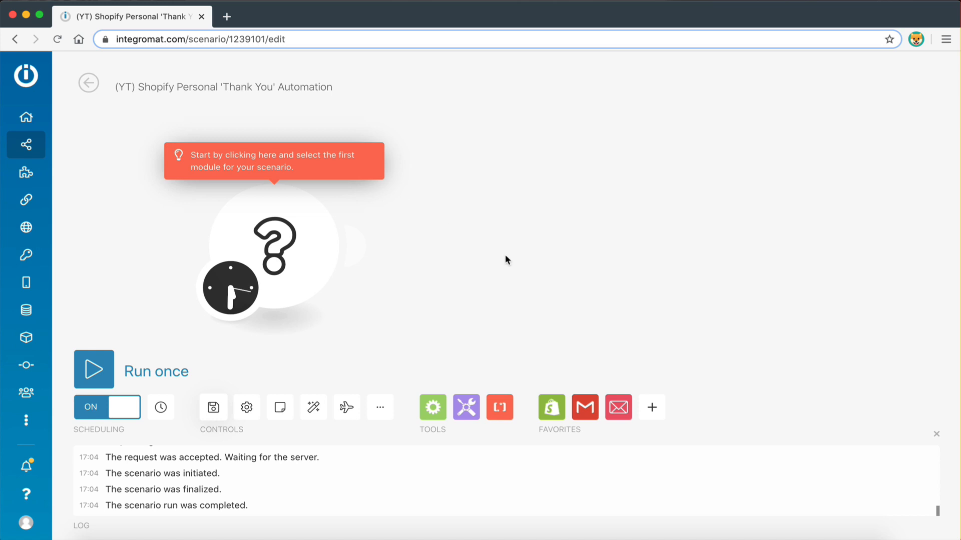
# Make the placeholder module a Shopify Watch Orders trigger
pyautogui.click(286, 236)
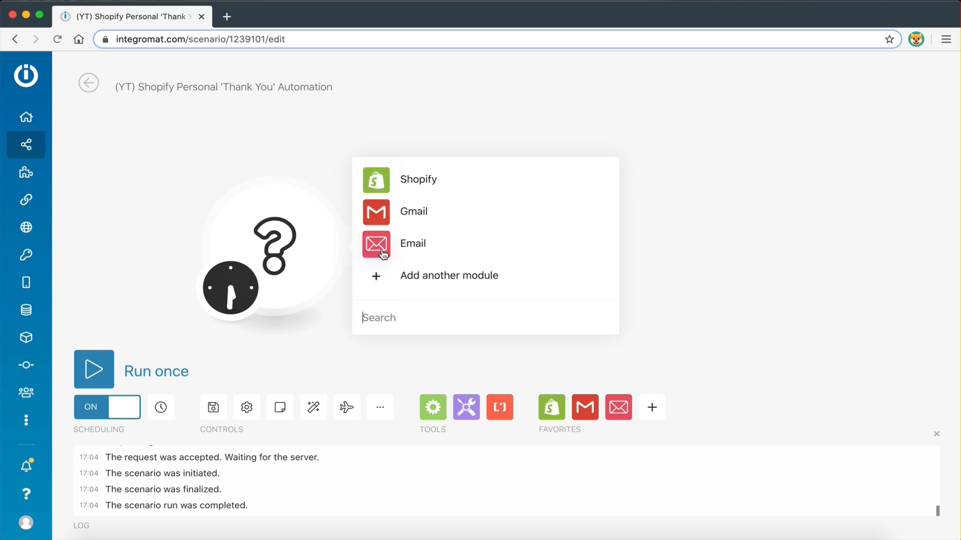
pyautogui.moveTo(719, 266); pyautogui.dragTo(703, 259)
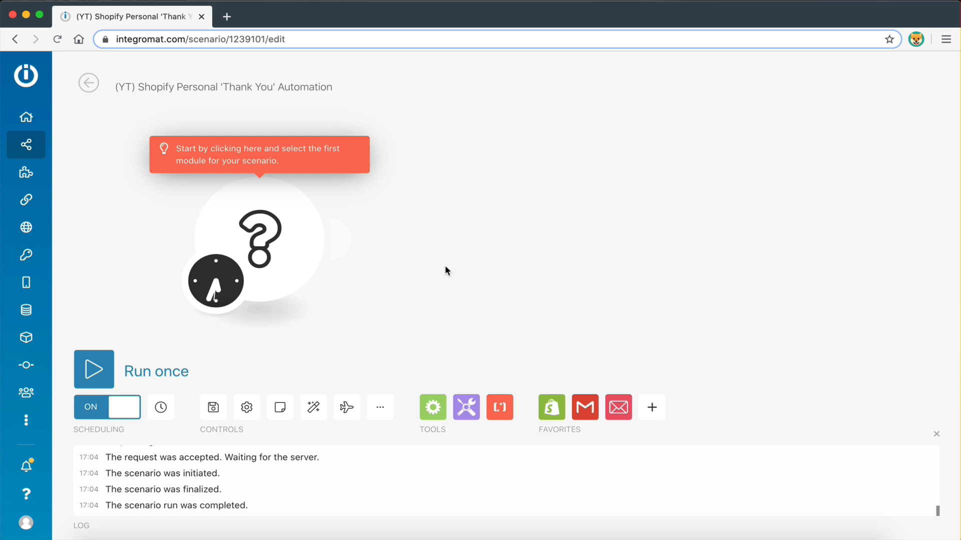
pyautogui.click(272, 234)
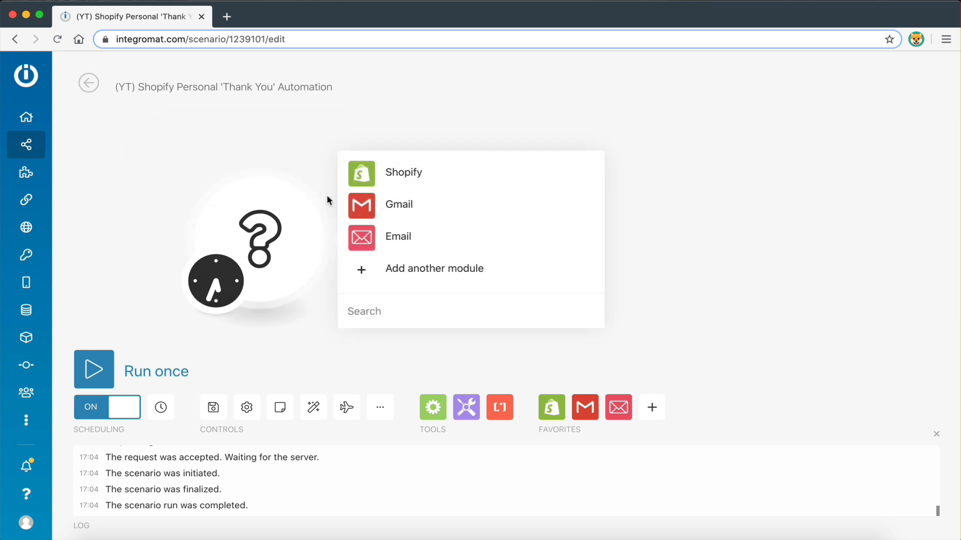
pyautogui.click(358, 179)
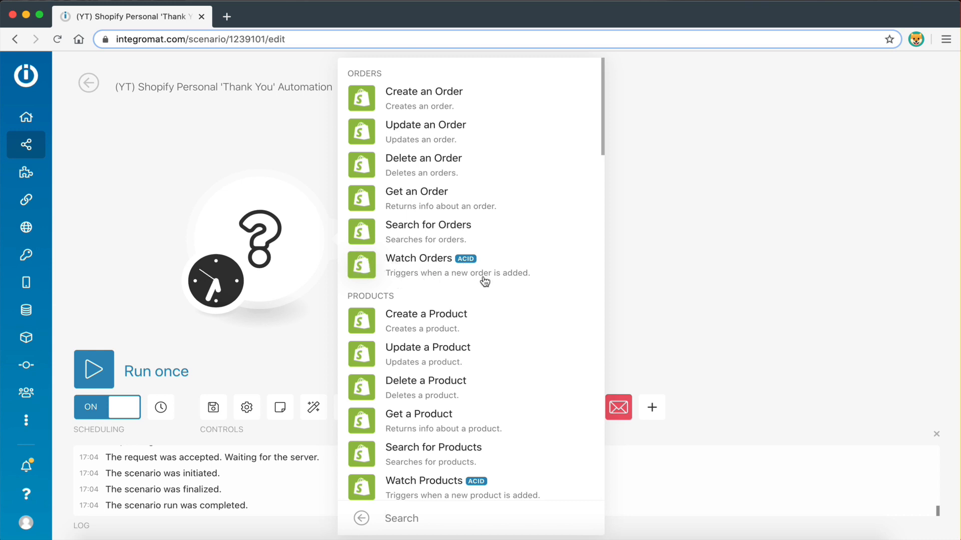
pyautogui.click(368, 272)
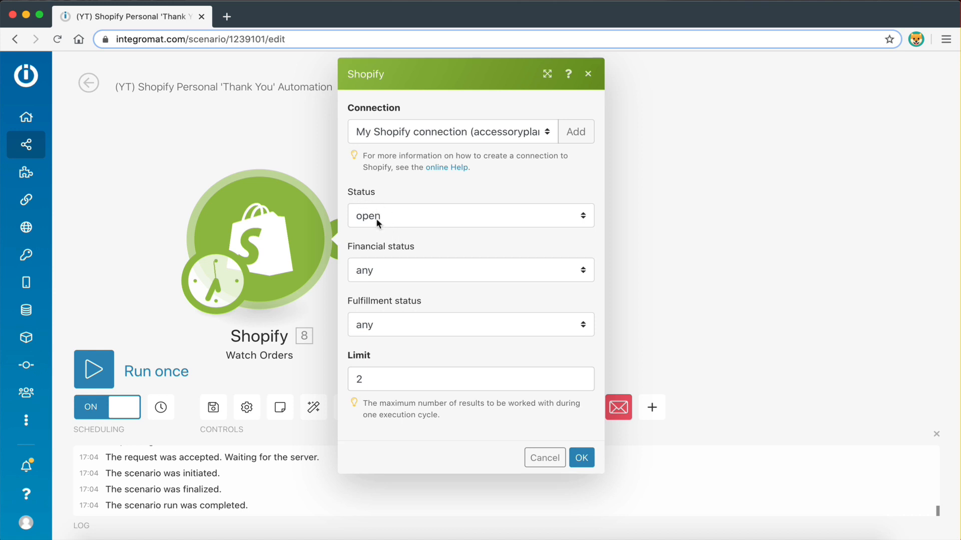
# Set the trigger to status open, financial paid, fulfillment unshipped, starting from now on
pyautogui.click(396, 215)
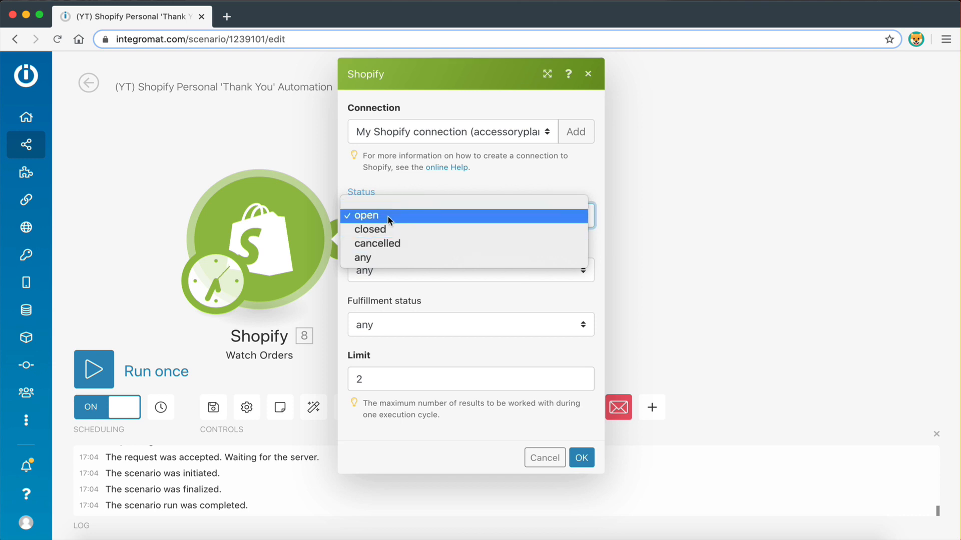
pyautogui.click(388, 219)
pyautogui.click(385, 246)
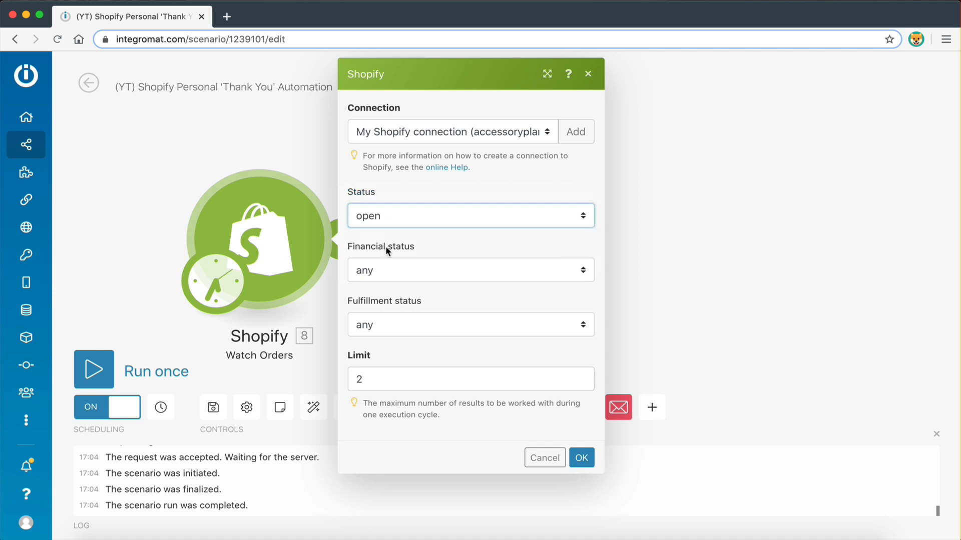
pyautogui.click(404, 272)
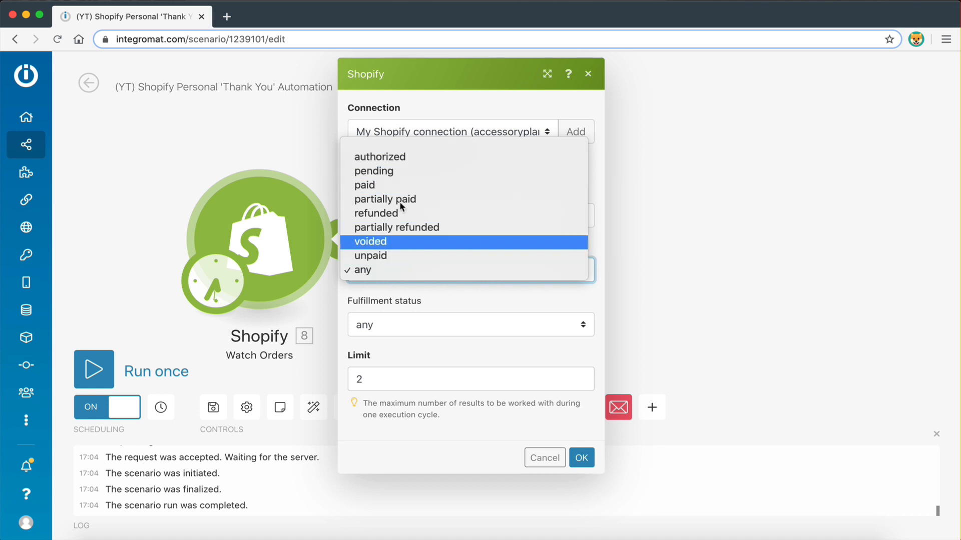
pyautogui.click(389, 187)
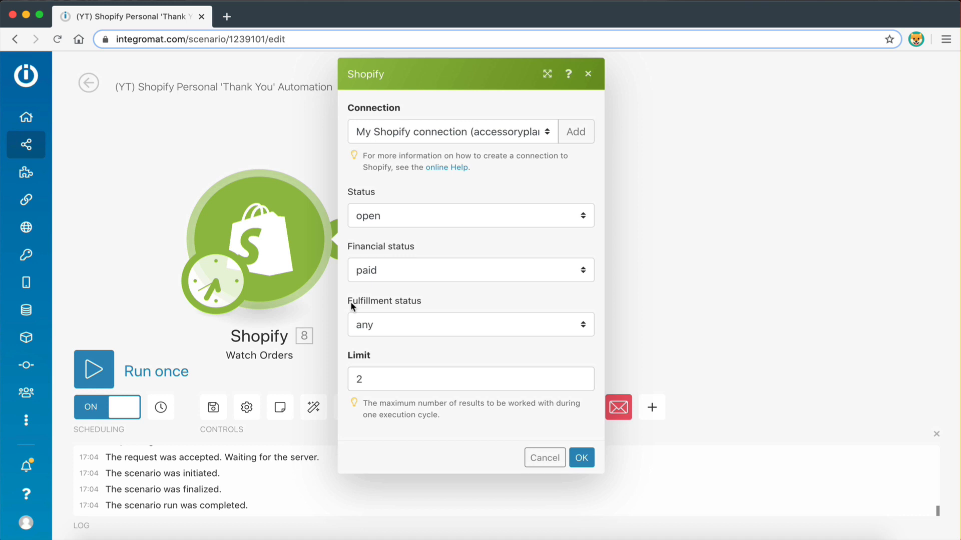
pyautogui.click(390, 325)
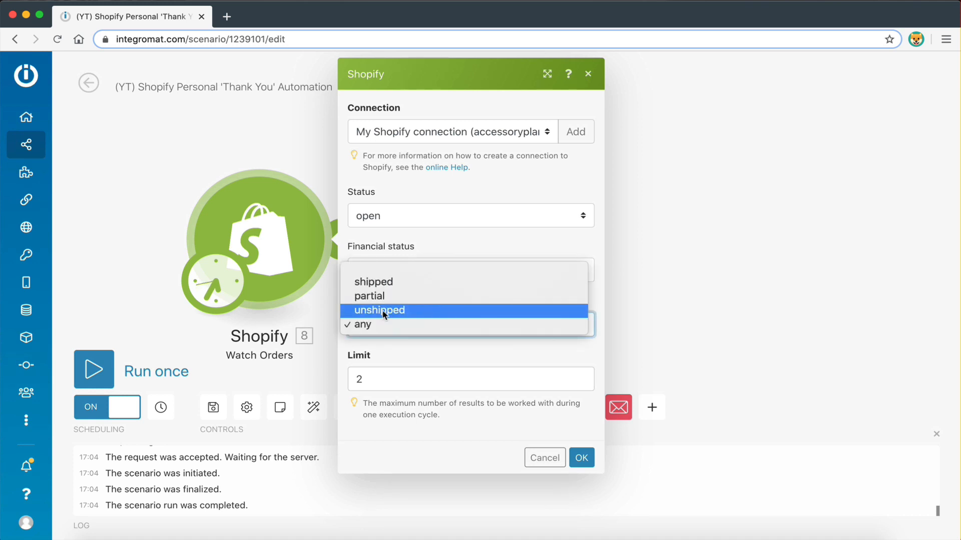
pyautogui.click(384, 310)
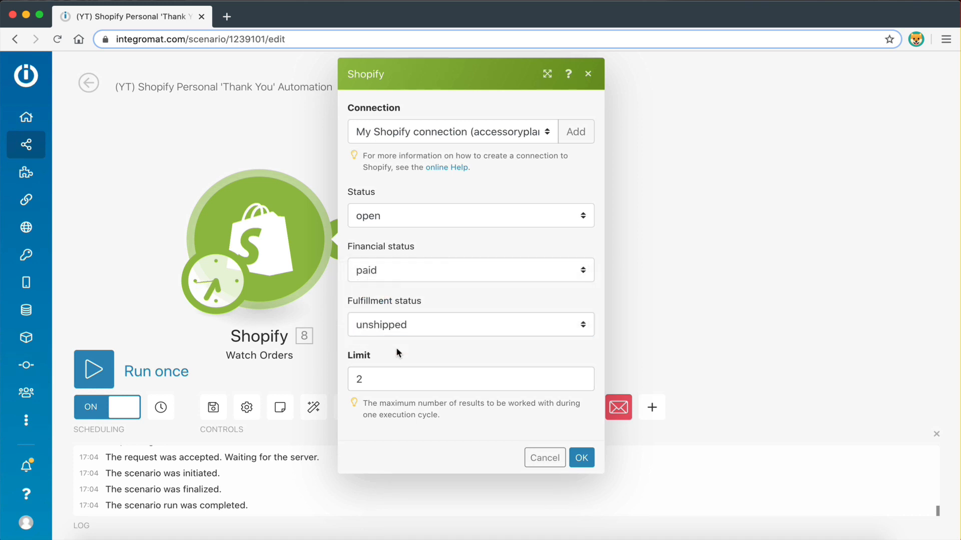
pyautogui.click(585, 460)
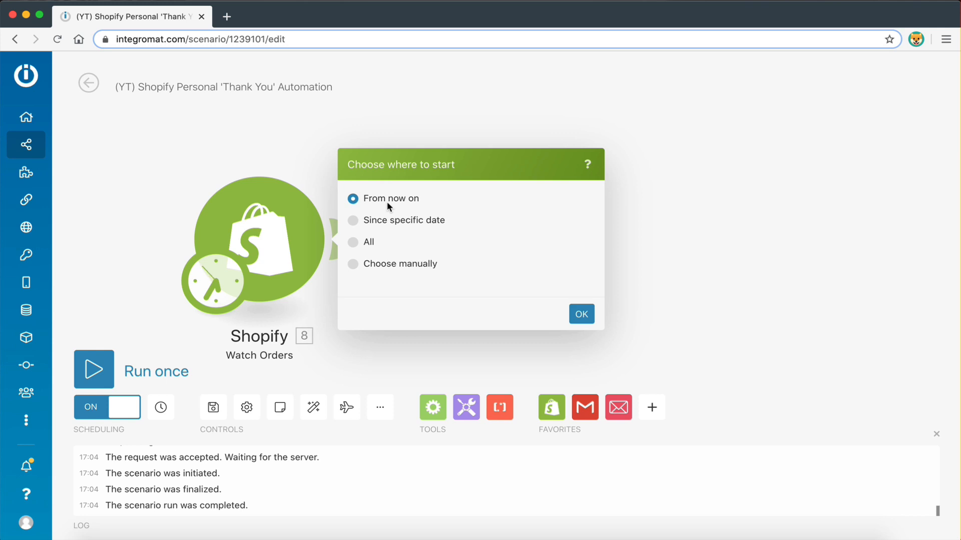
pyautogui.click(581, 314)
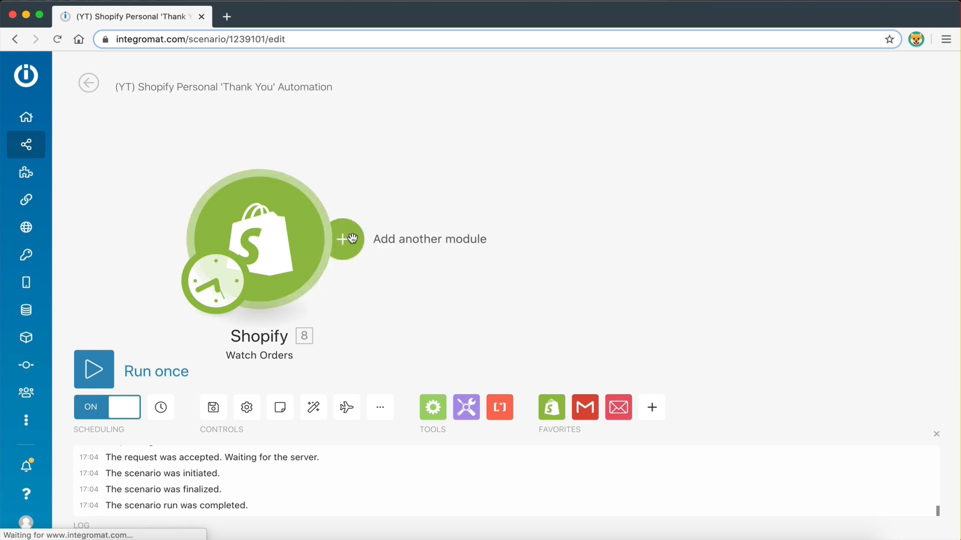
# Search 'email' and attach an Email 'Send an email' module after the Shopify trigger
pyautogui.click(351, 239)
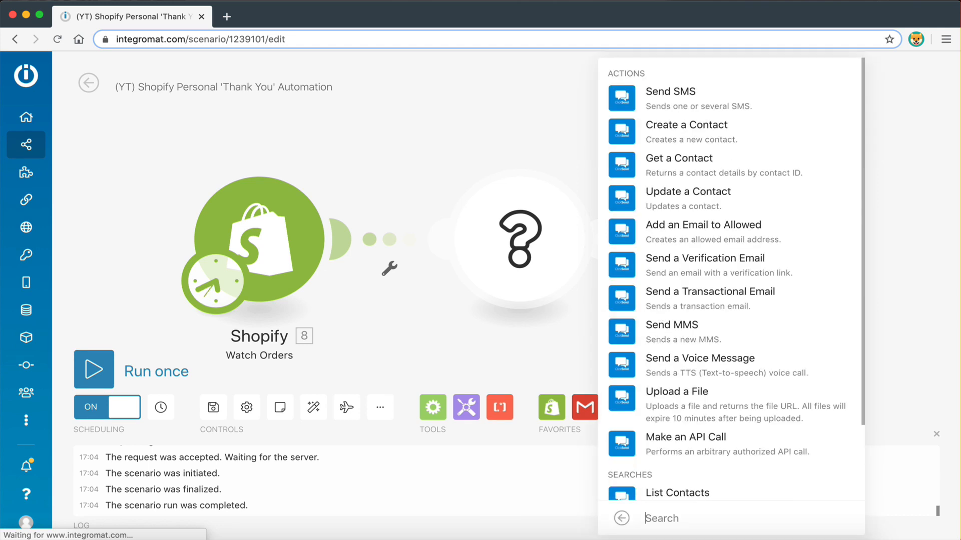
pyautogui.click(621, 518)
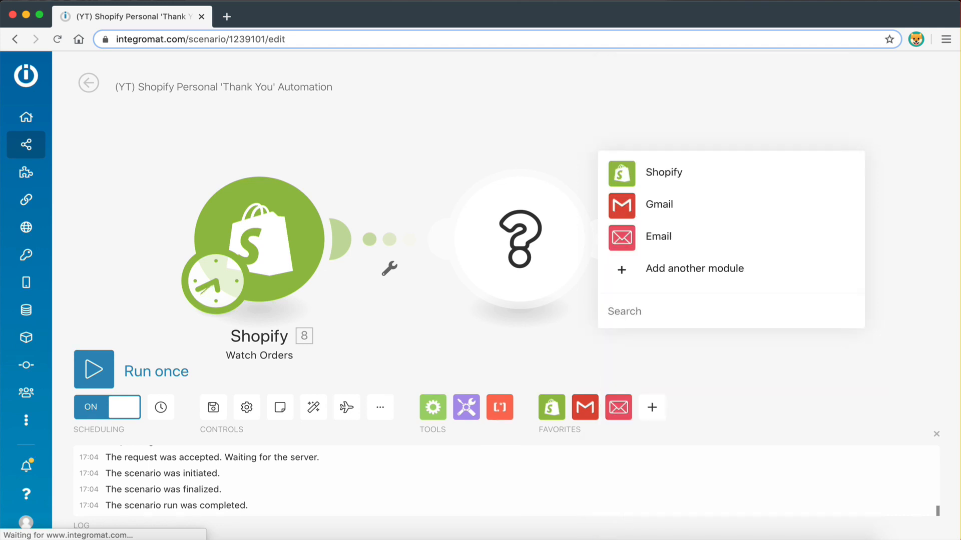
pyautogui.write('email')
pyautogui.scroll(-2, 609, 445)
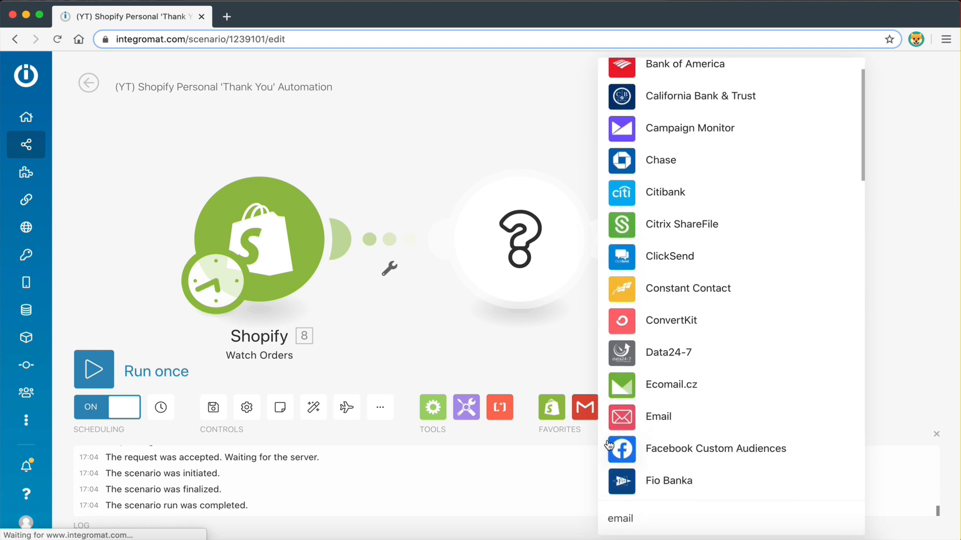
pyautogui.scroll(-3, 624, 328)
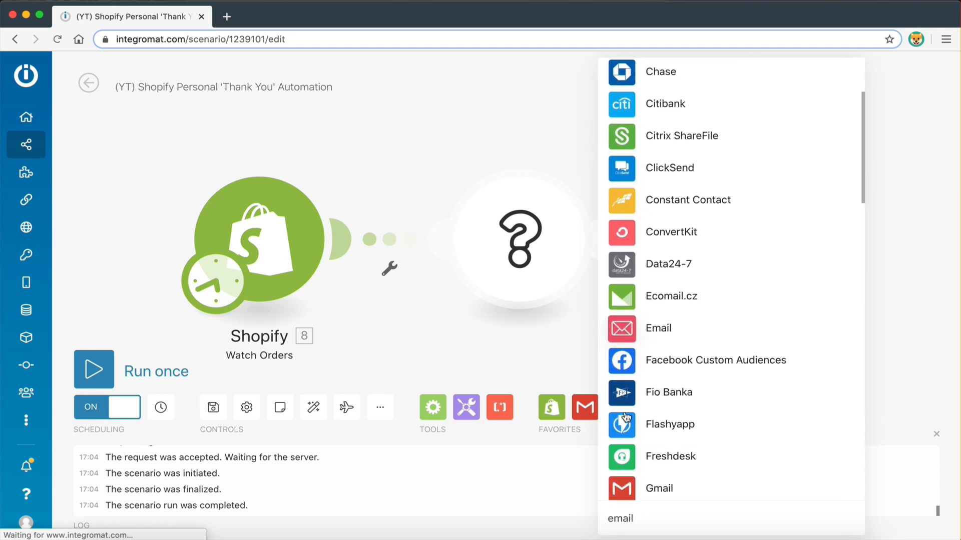
pyautogui.click(625, 326)
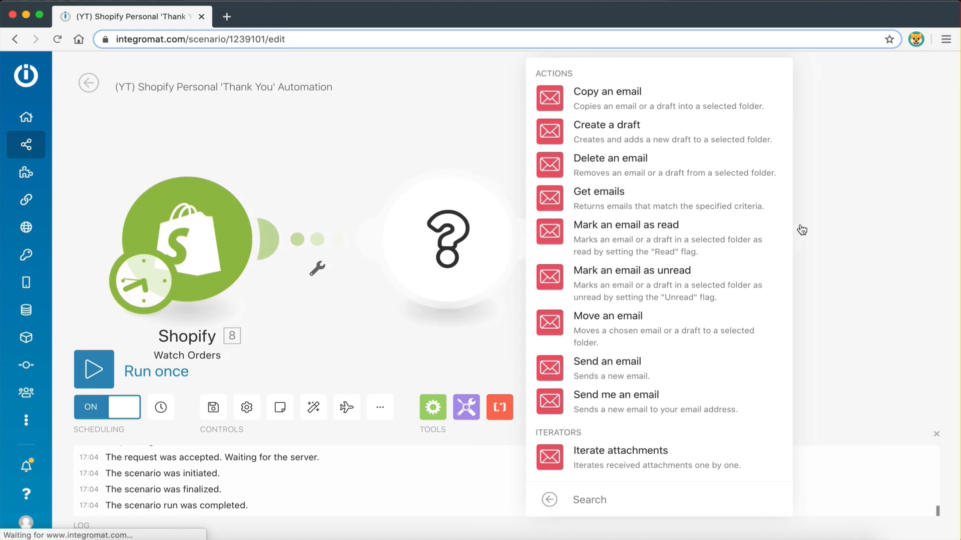
pyautogui.click(801, 228)
pyautogui.click(267, 239)
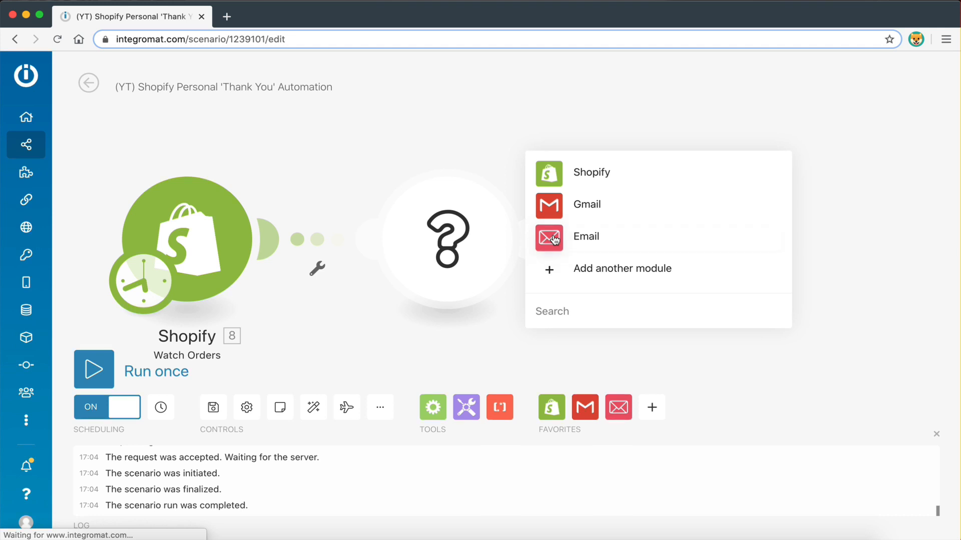
pyautogui.click(554, 241)
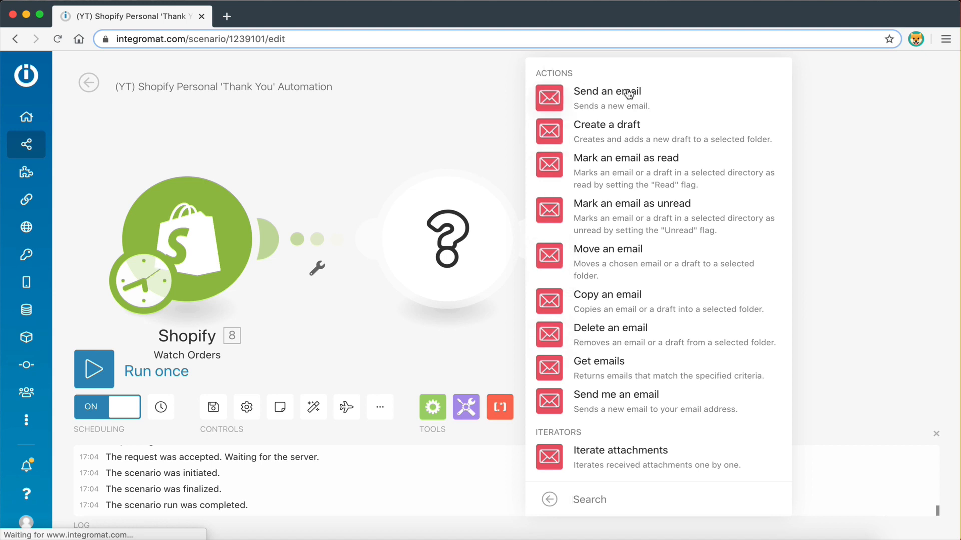
pyautogui.click(556, 96)
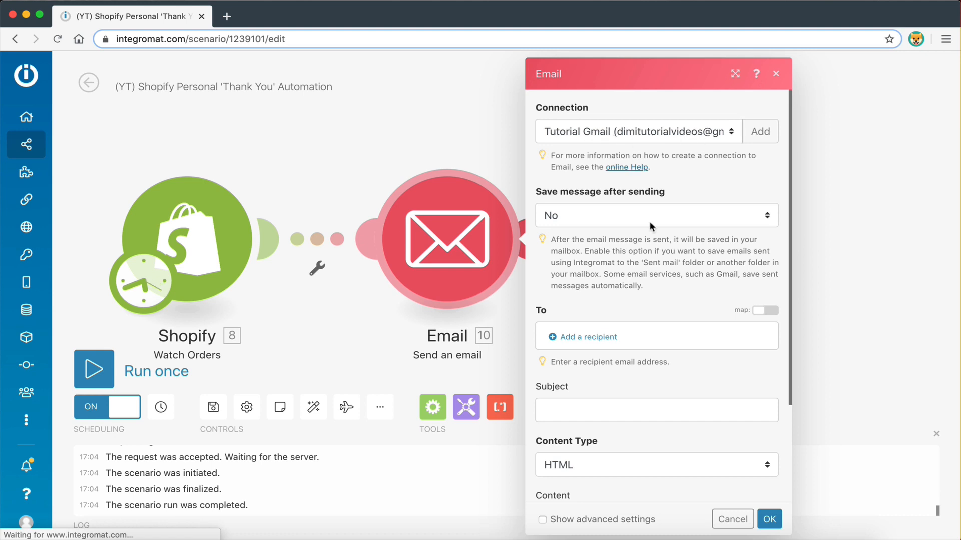
# Cancel creating a new connection, keep Gmail, and start adding a To recipient
pyautogui.click(760, 131)
pyautogui.click(392, 130)
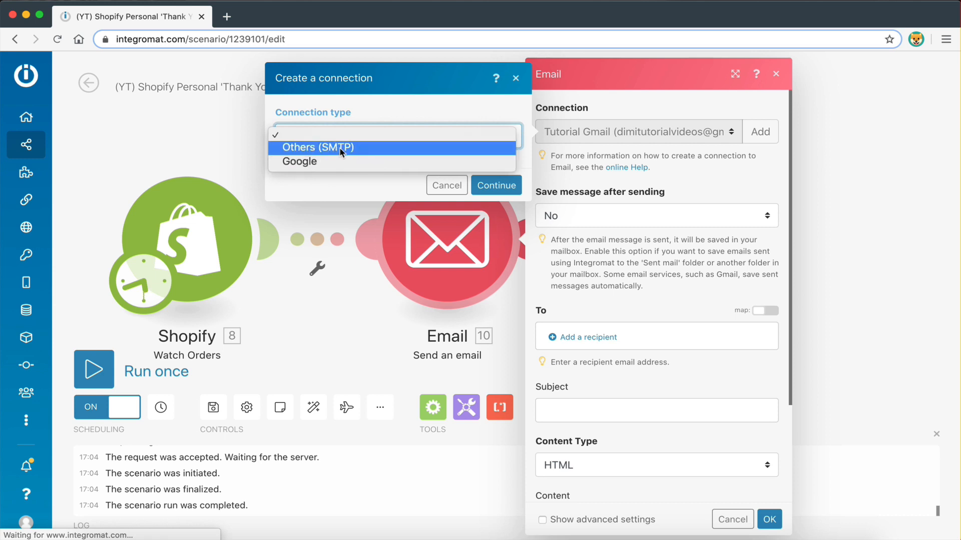
pyautogui.click(401, 185)
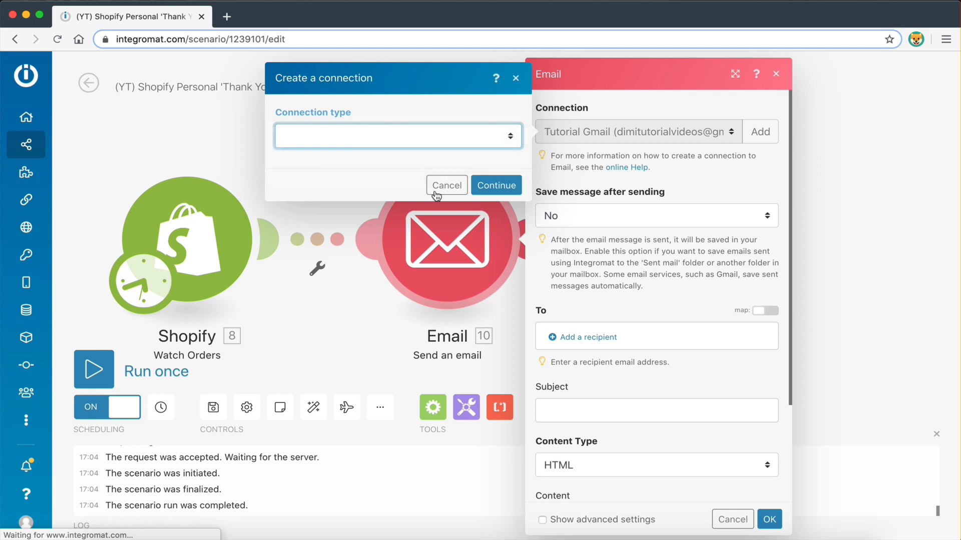
pyautogui.click(442, 187)
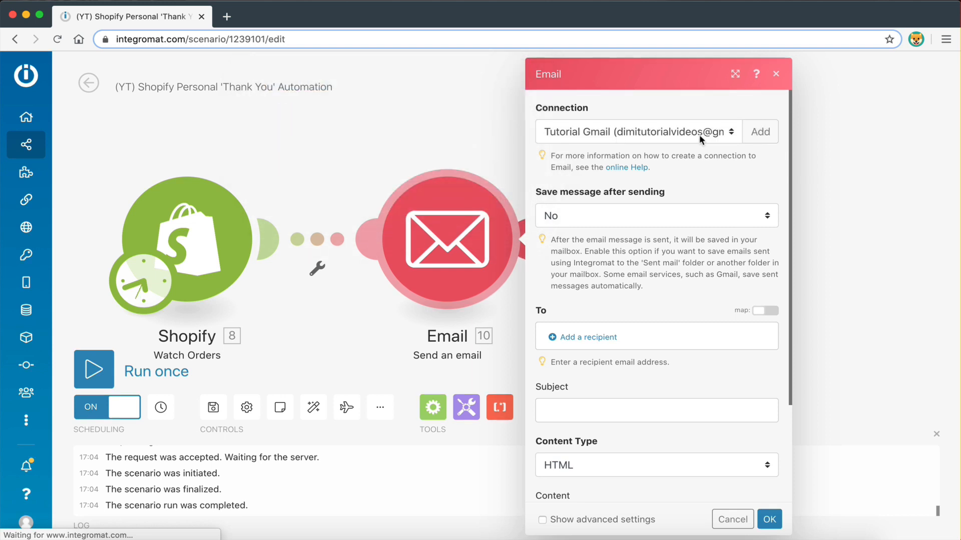
pyautogui.scroll(-5, 698, 152)
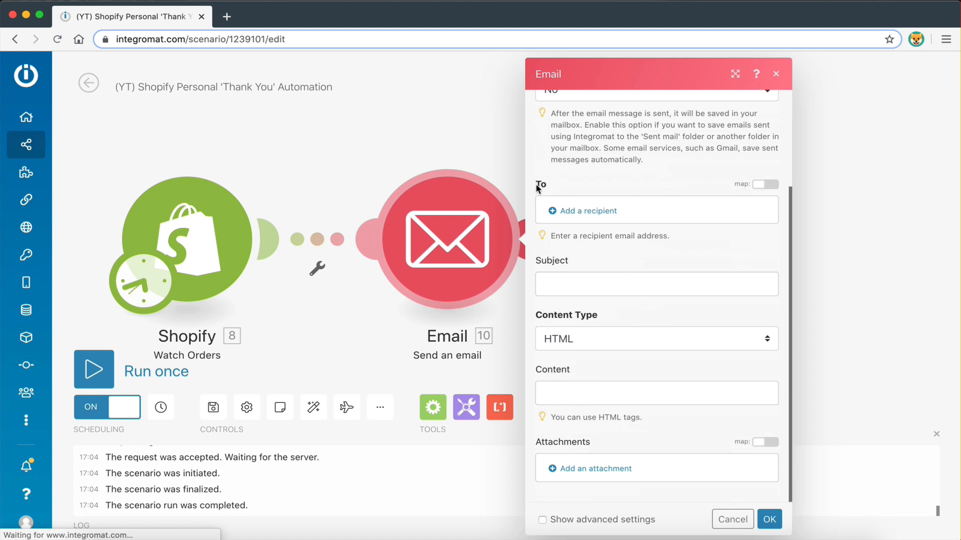
pyautogui.click(583, 212)
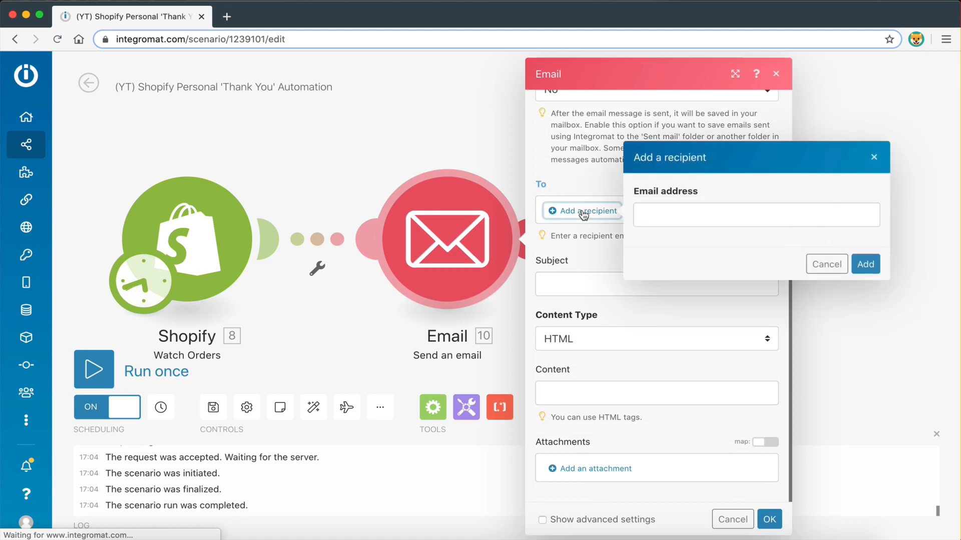
# Map the Shopify order's '8. Email' field as the email's To recipient
pyautogui.click(666, 214)
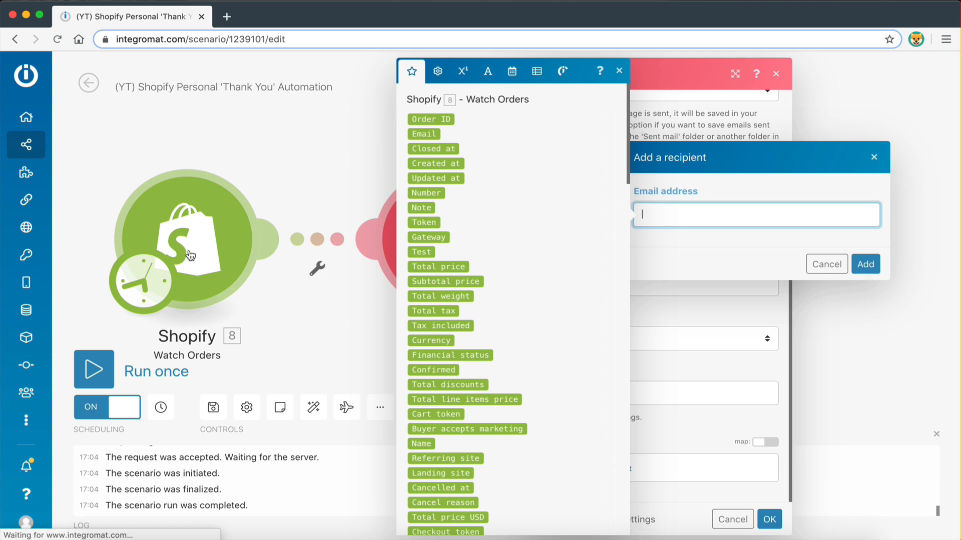
pyautogui.scroll(-15, 452, 170)
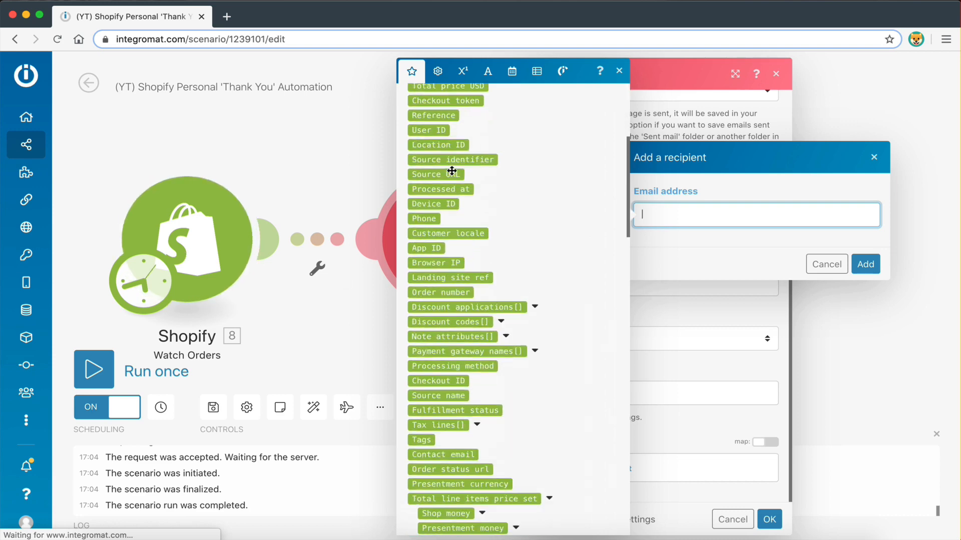
pyautogui.scroll(-15, 452, 171)
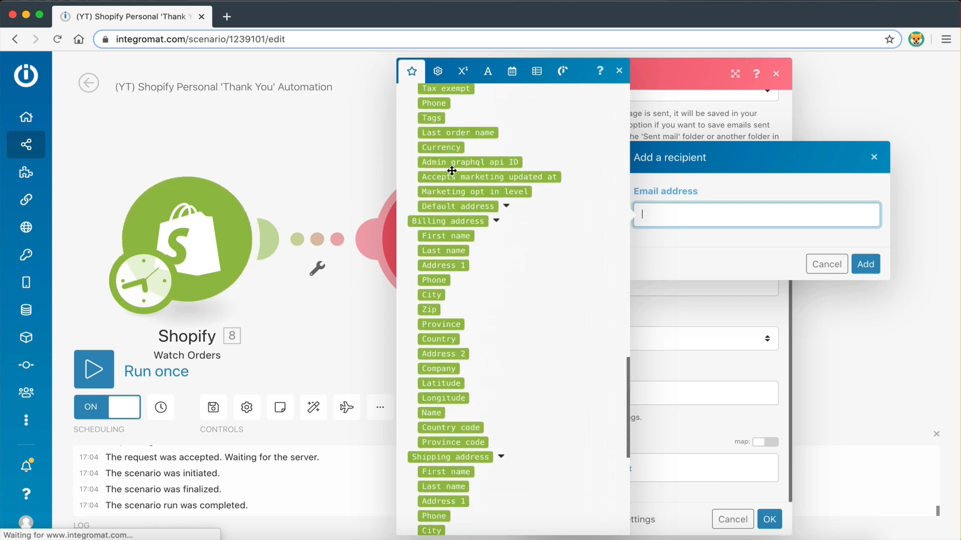
pyautogui.scroll(15, 452, 174)
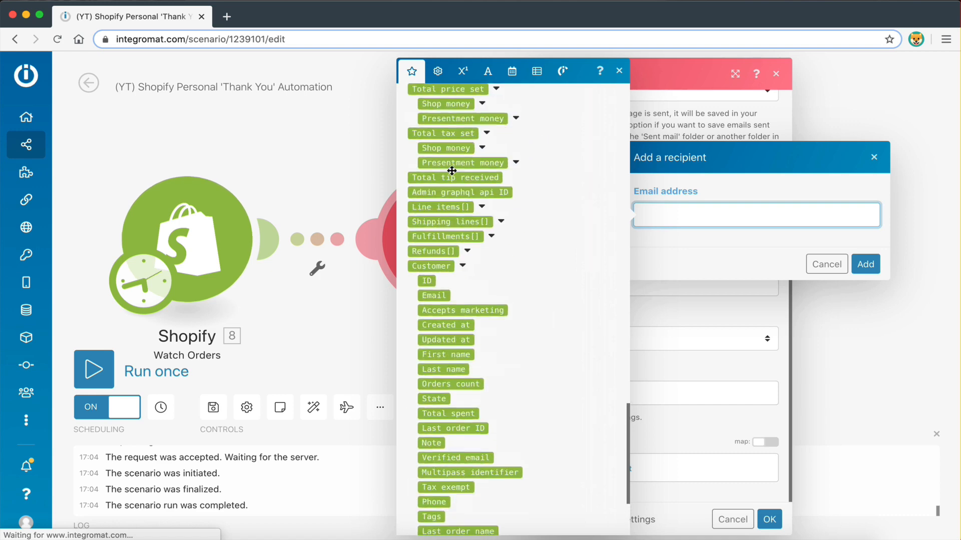
pyautogui.scroll(15, 452, 171)
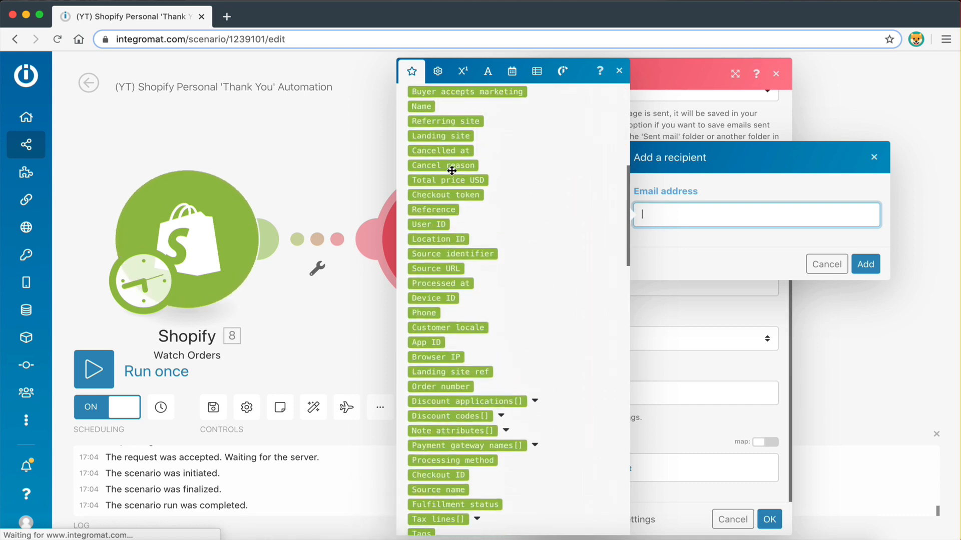
pyautogui.scroll(7, 452, 171)
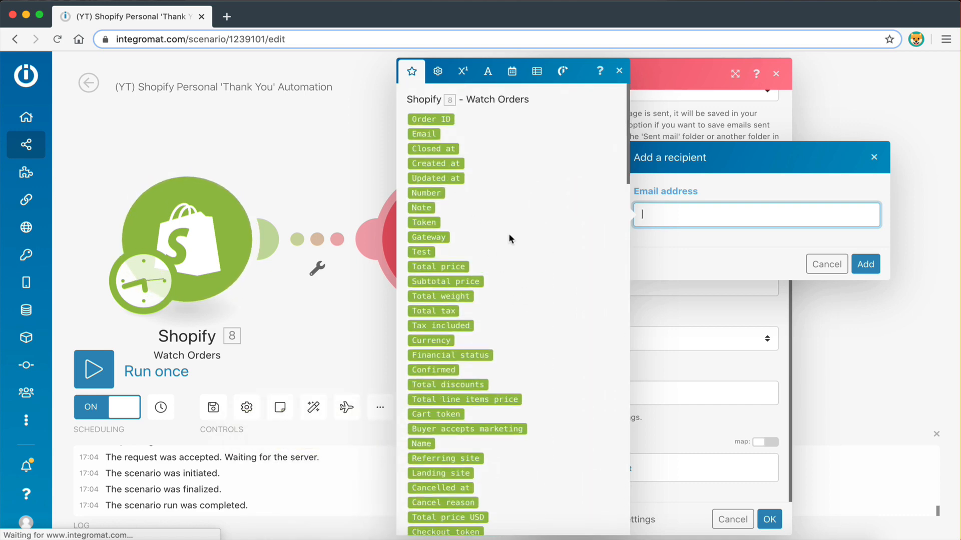
pyautogui.click(425, 134)
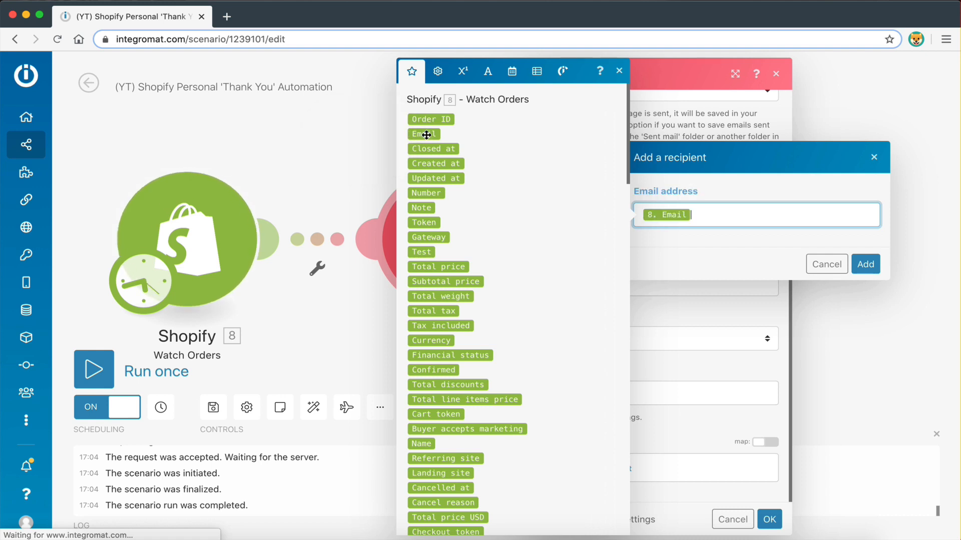
pyautogui.click(865, 264)
pyautogui.scroll(-1, 675, 334)
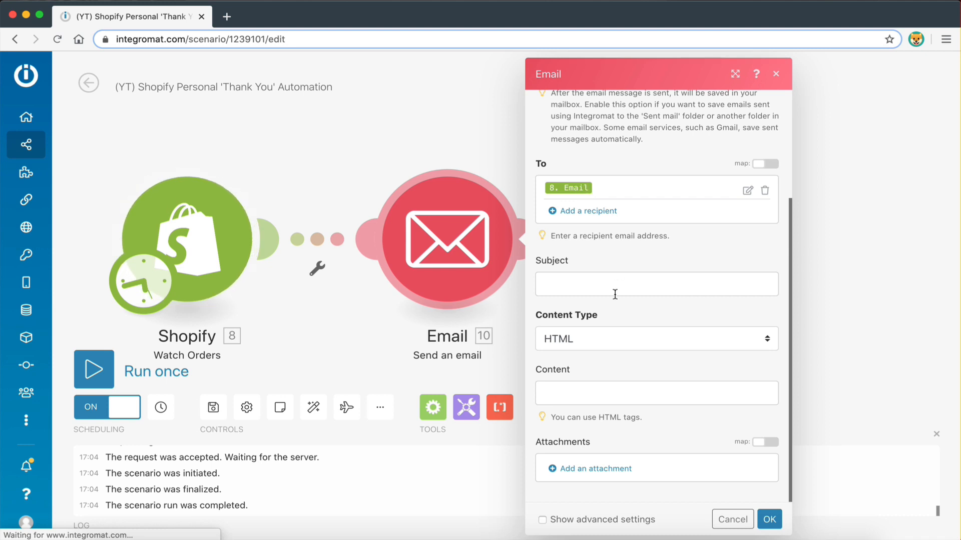
pyautogui.scroll(-1, 615, 294)
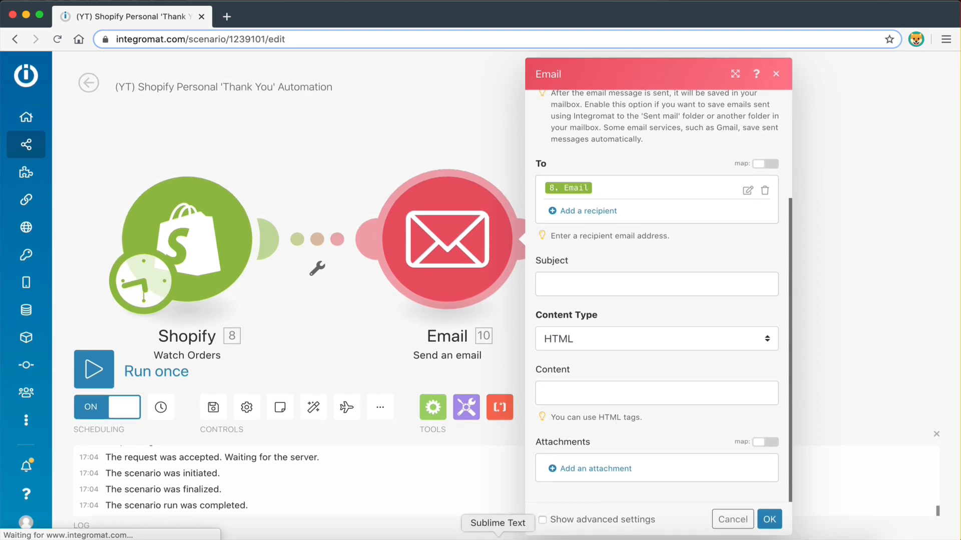
# Paste the drafted subject line from Sublime Text into Subject, deleting the placeholder
pyautogui.click(498, 538)
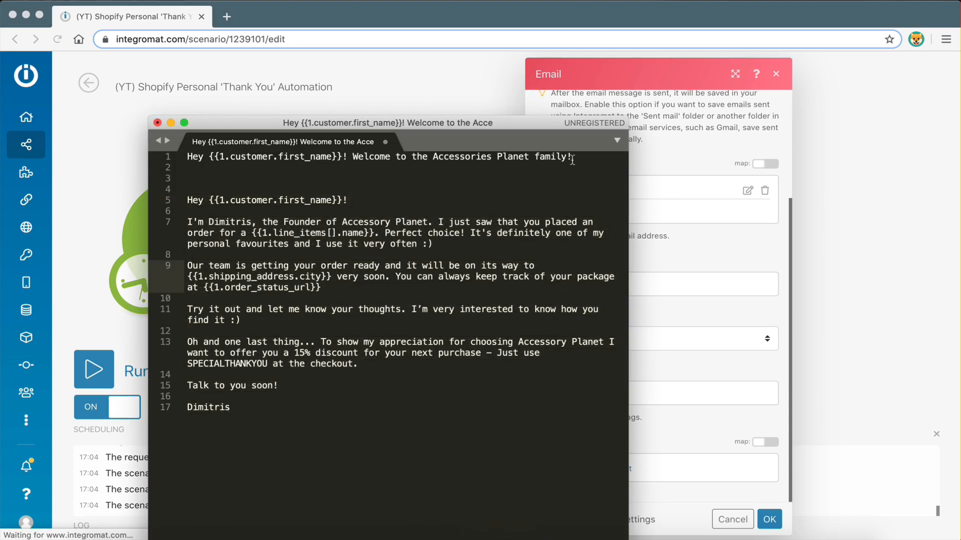
pyautogui.moveTo(572, 159)
pyautogui.mouseDown()
pyautogui.moveTo(213, 158)
pyautogui.moveTo(581, 159)
pyautogui.moveTo(571, 158)
pyautogui.mouseUp()
pyautogui.click(213, 158)
pyautogui.click(674, 259)
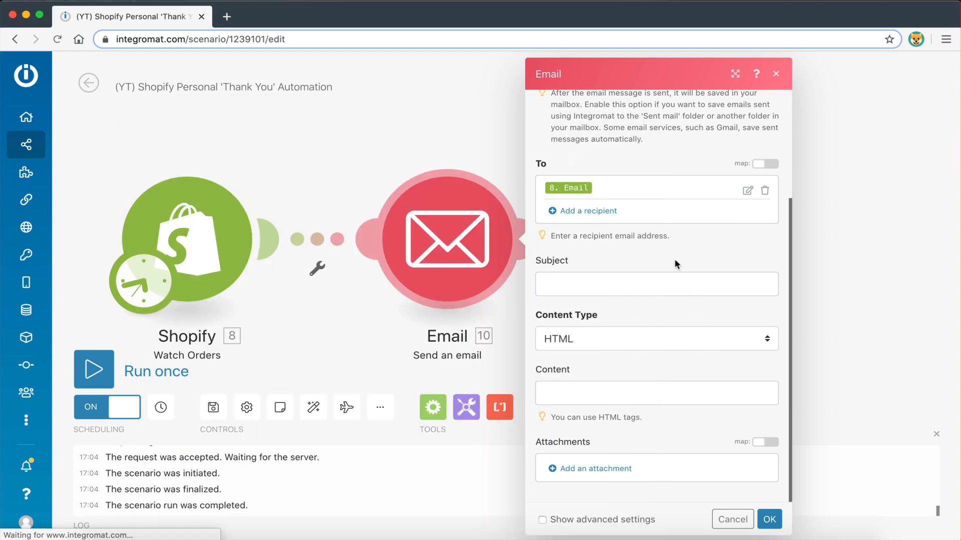
pyautogui.click(589, 280)
pyautogui.press('super+v')
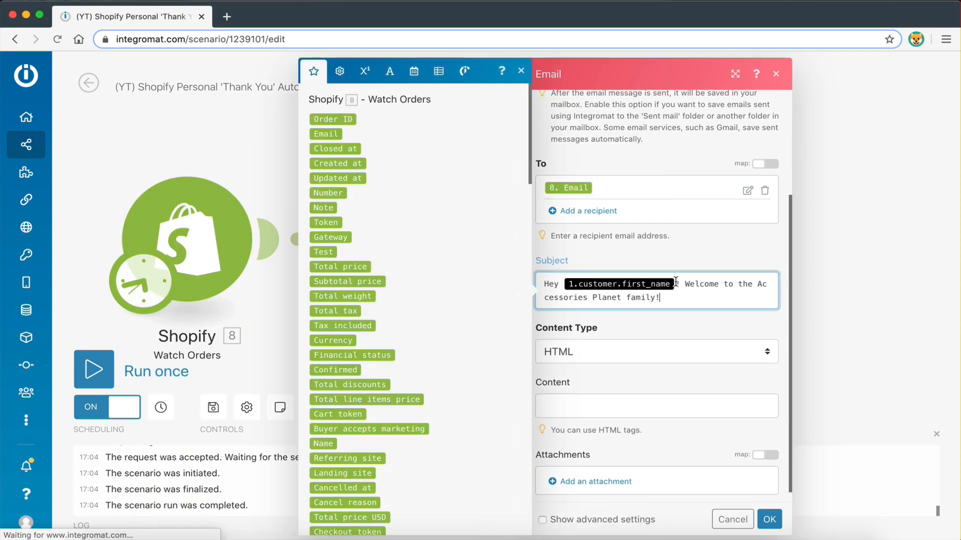
pyautogui.press('BackSpace')
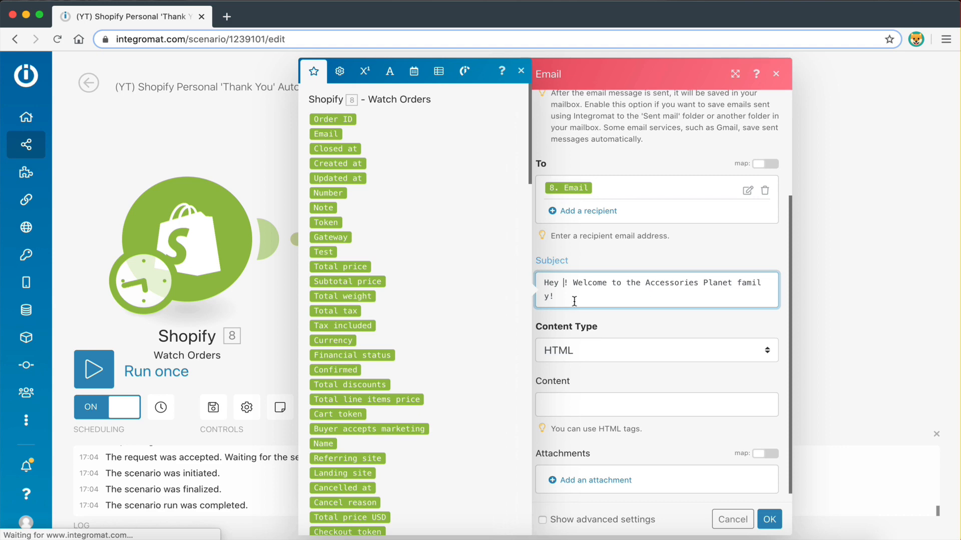
# Insert the Shopify Customer First name into the subject after 'Hey'
pyautogui.hotkey('ctrl', 'Left')
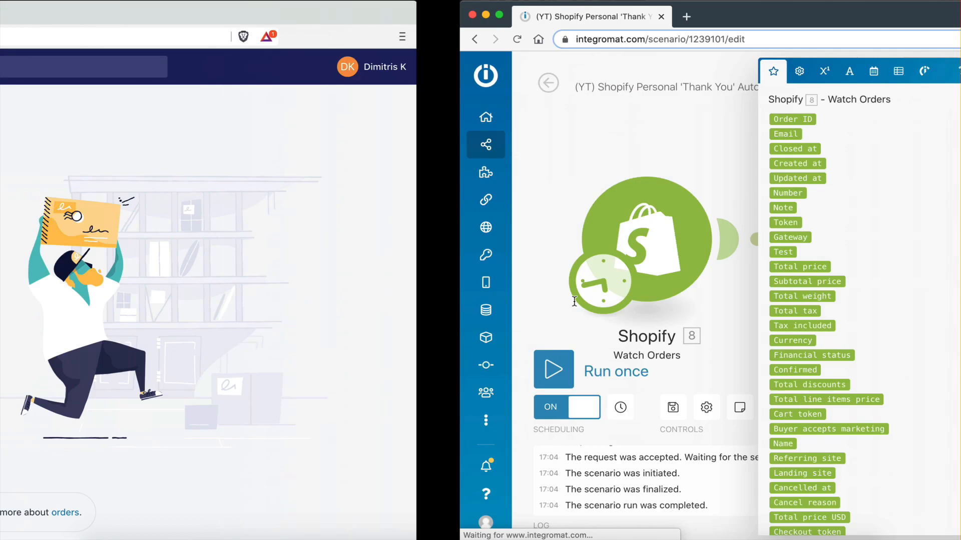
pyautogui.hotkey('ctrl', 'Right')
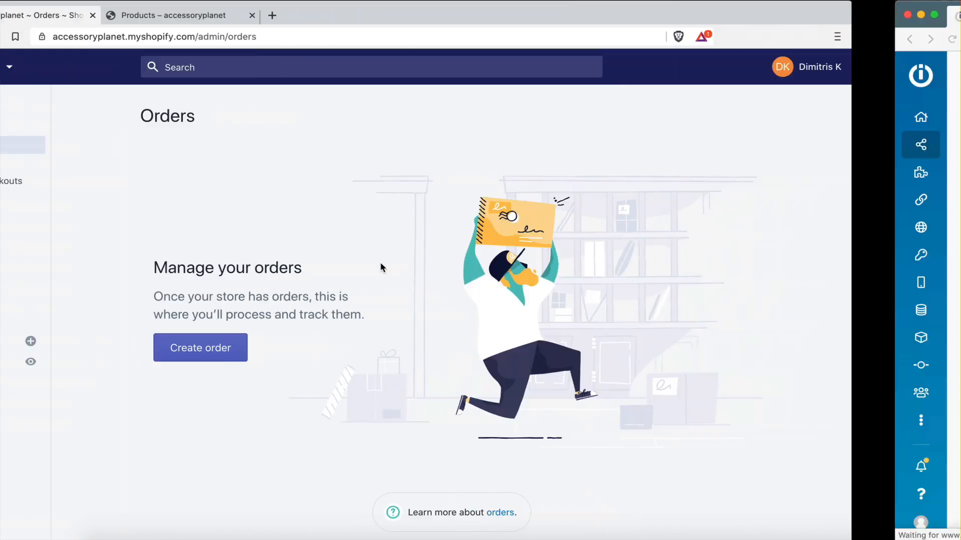
pyautogui.click(561, 282)
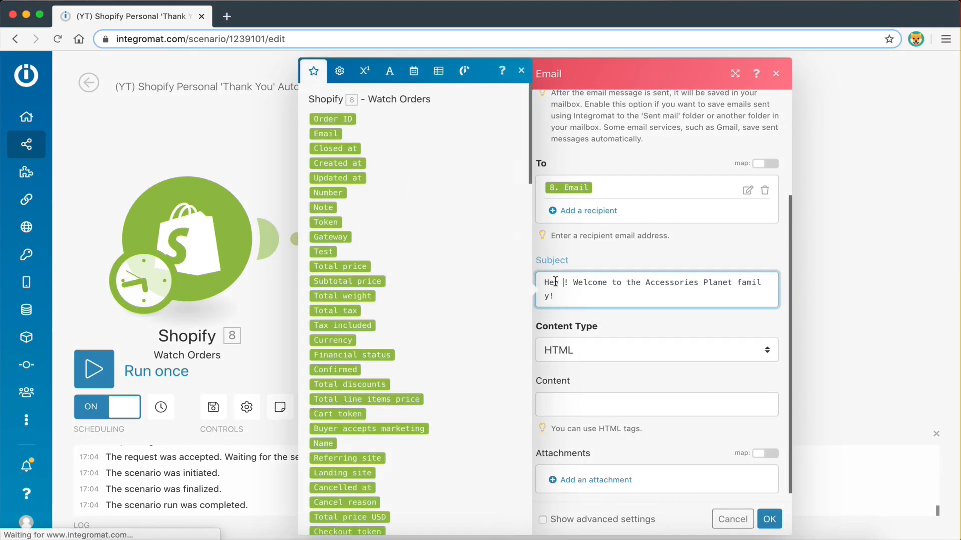
pyautogui.scroll(-10, 381, 350)
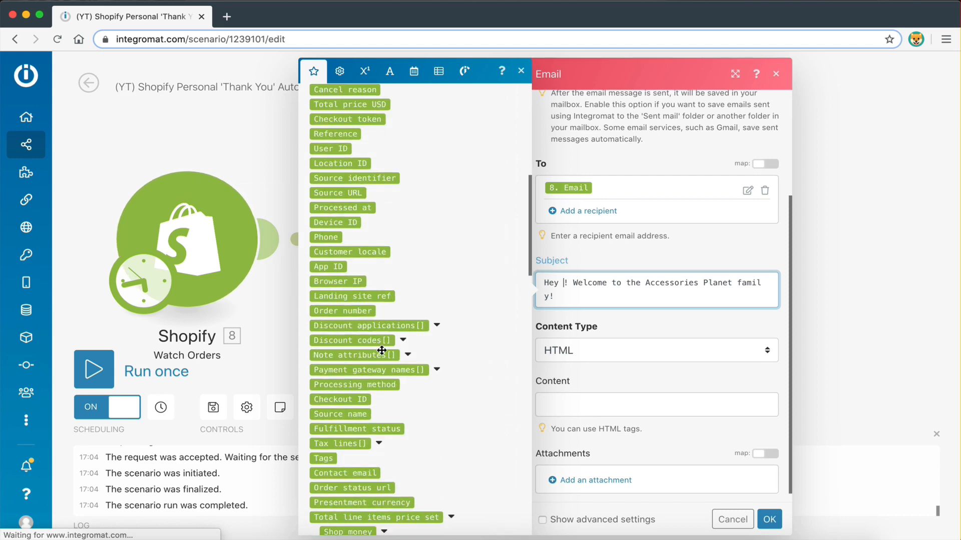
pyautogui.scroll(-15, 381, 350)
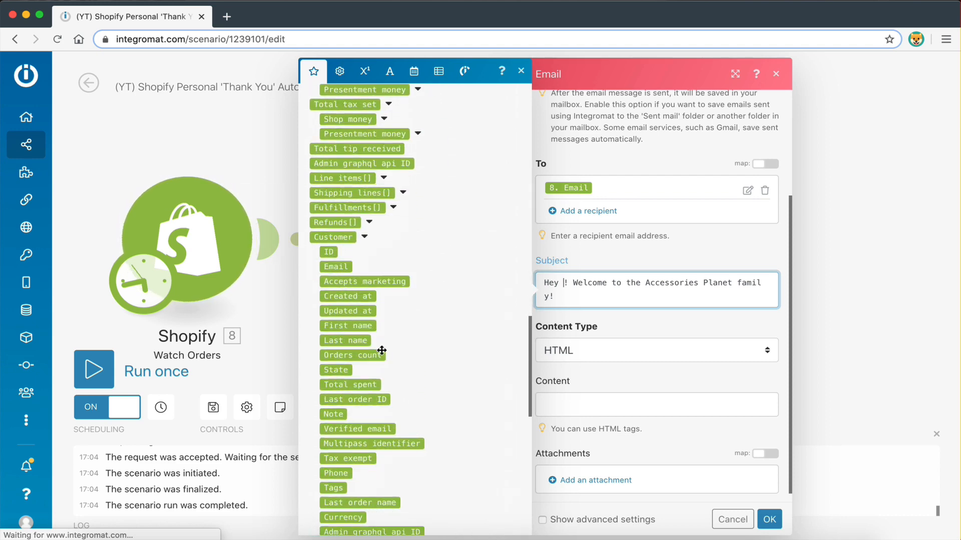
pyautogui.scroll(-3, 382, 350)
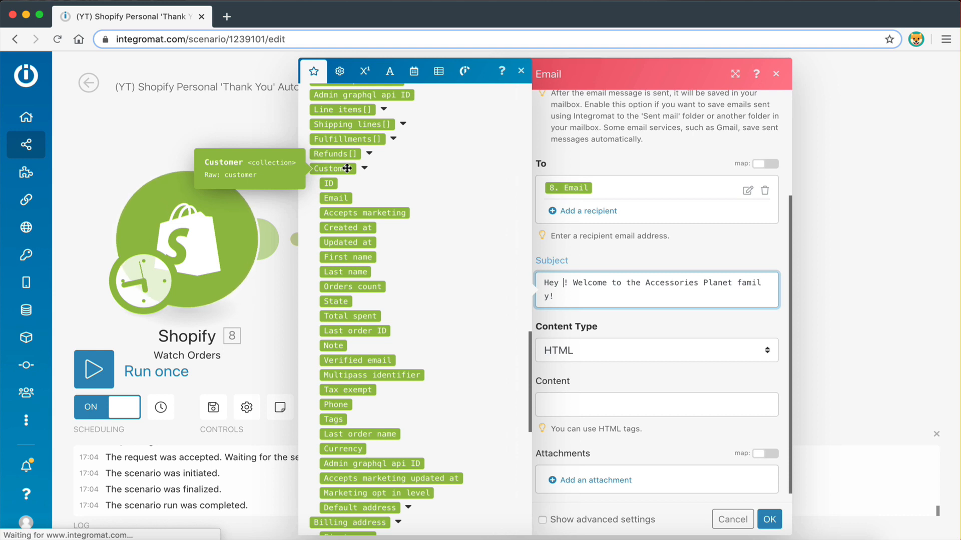
pyautogui.scroll(-1, 347, 168)
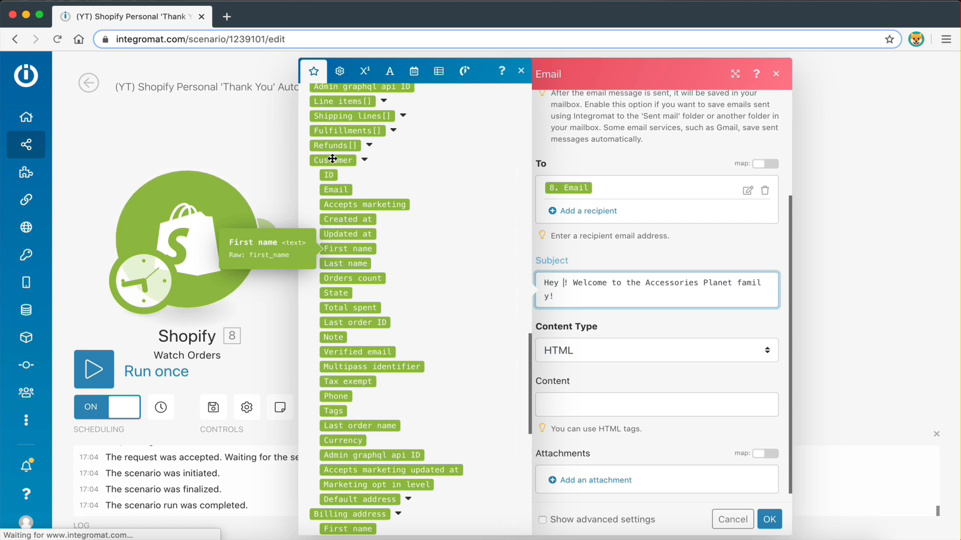
pyautogui.click(347, 250)
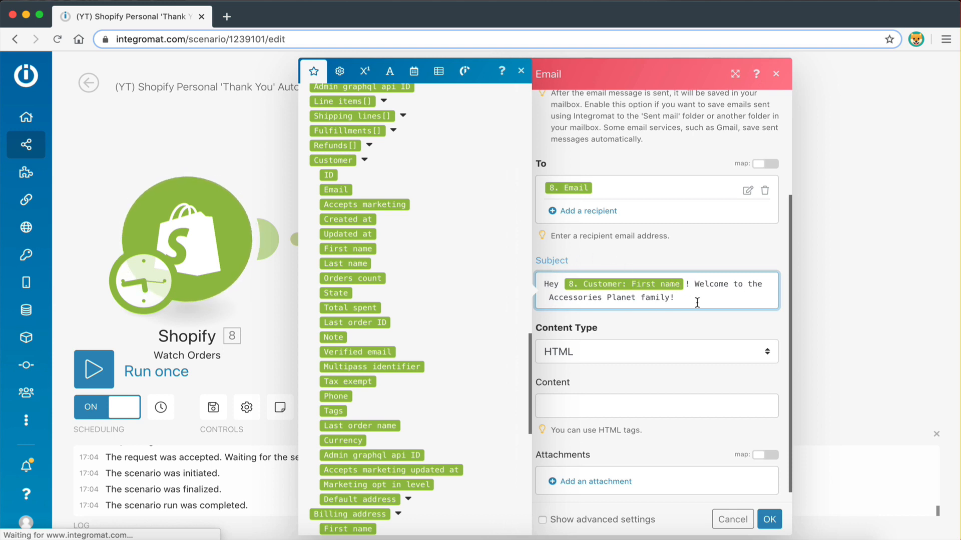
# Correct the subject's spelling to read 'Accessory Planet family!'
pyautogui.click(600, 299)
pyautogui.press('BackSpace')
pyautogui.press('BackSpace')
pyautogui.press('BackSpace')
pyautogui.write('y')
pyautogui.click(672, 295)
pyautogui.click(672, 332)
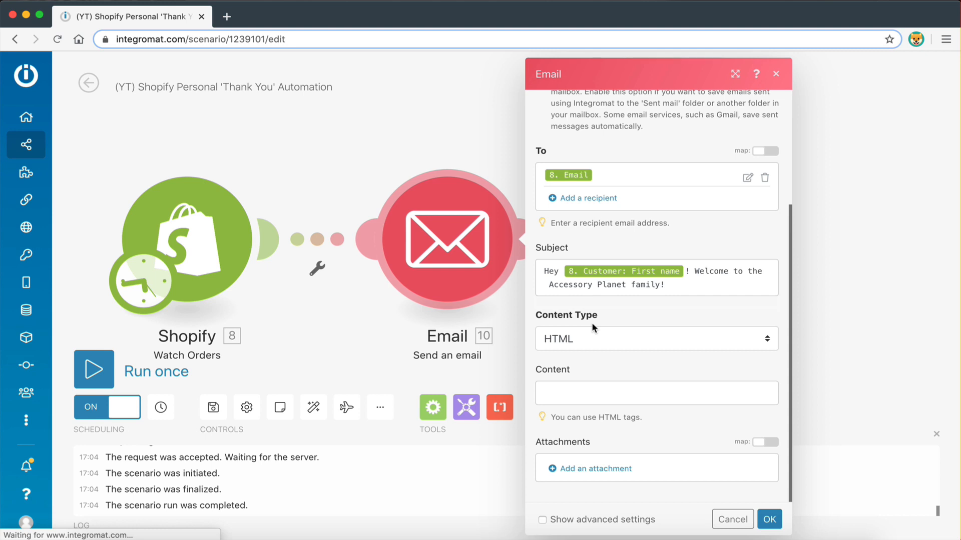
# Choose Plaintext as the email's Content Type
pyautogui.click(568, 343)
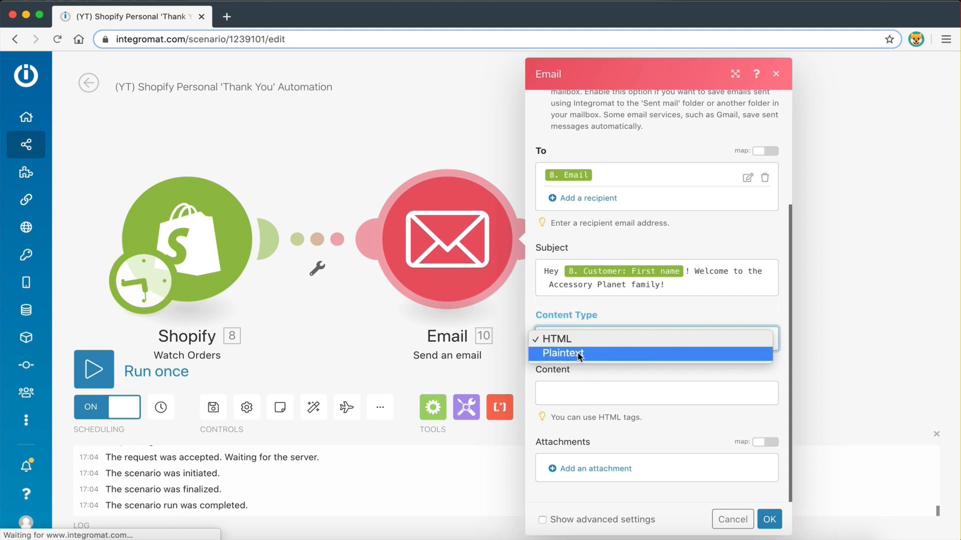
pyautogui.click(574, 353)
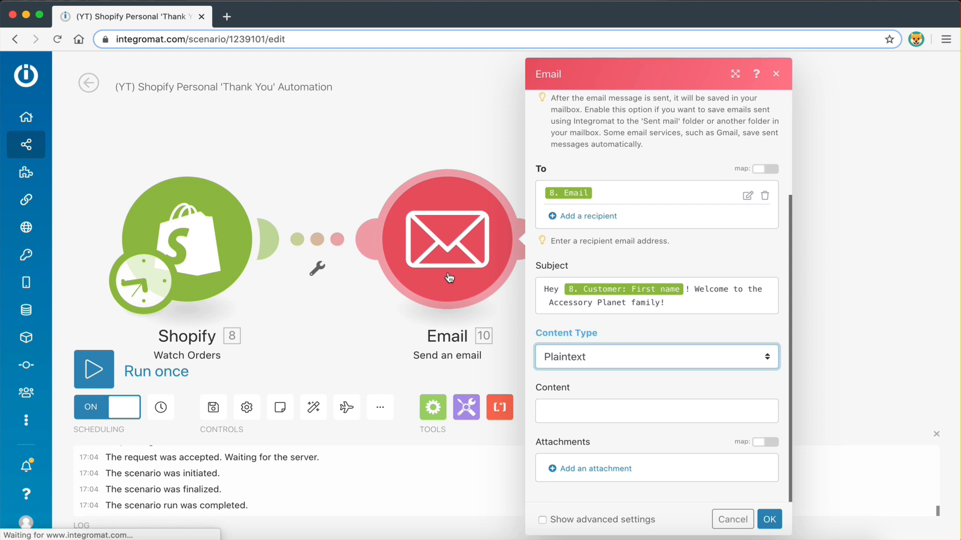
pyautogui.click(573, 355)
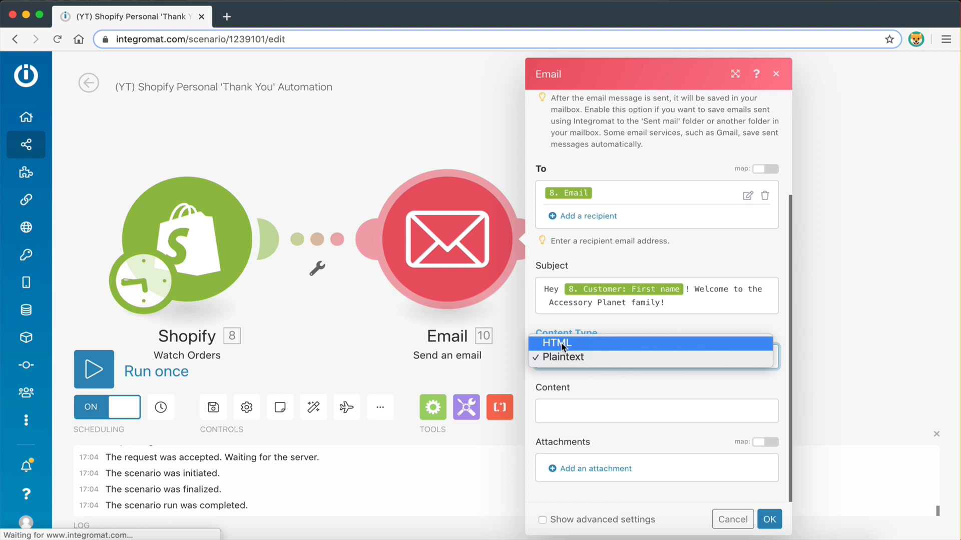
pyautogui.click(580, 358)
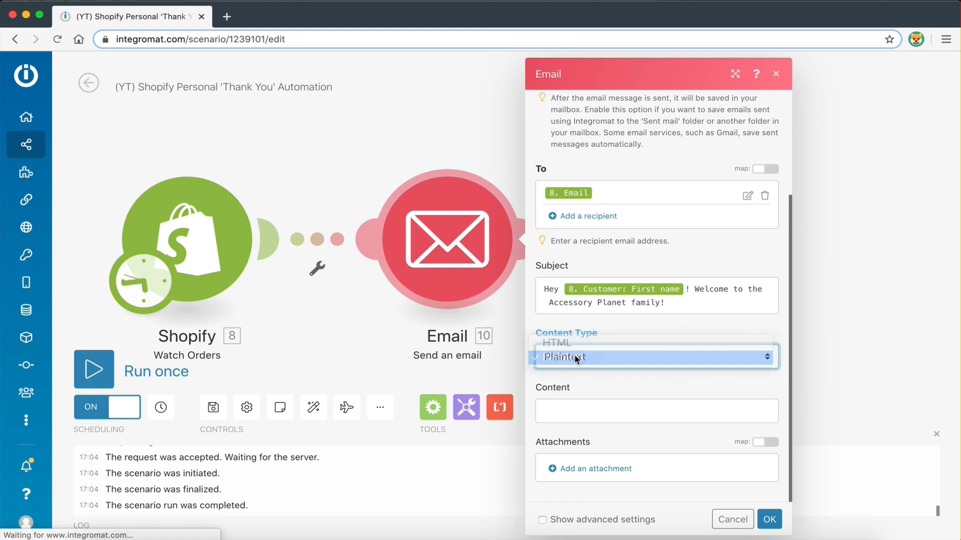
pyautogui.click(576, 405)
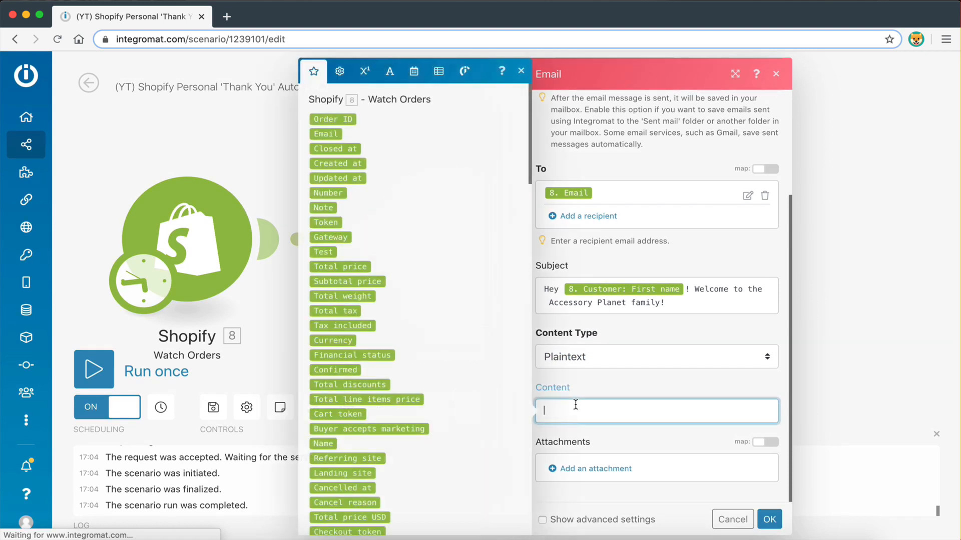
# Type five lines of placeholder gibberish into the Content field
pyautogui.write('hjdhjhfd')
pyautogui.press('Return')
pyautogui.press('Return')
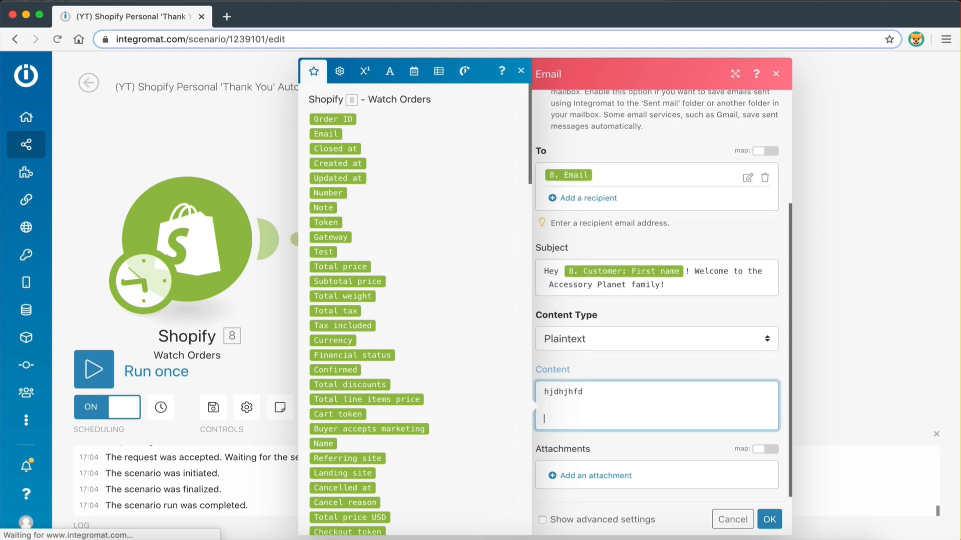
pyautogui.write('jdhfhdjf')
pyautogui.press('Return')
pyautogui.press('Return')
pyautogui.write('jhjfhdjf')
pyautogui.press('Return')
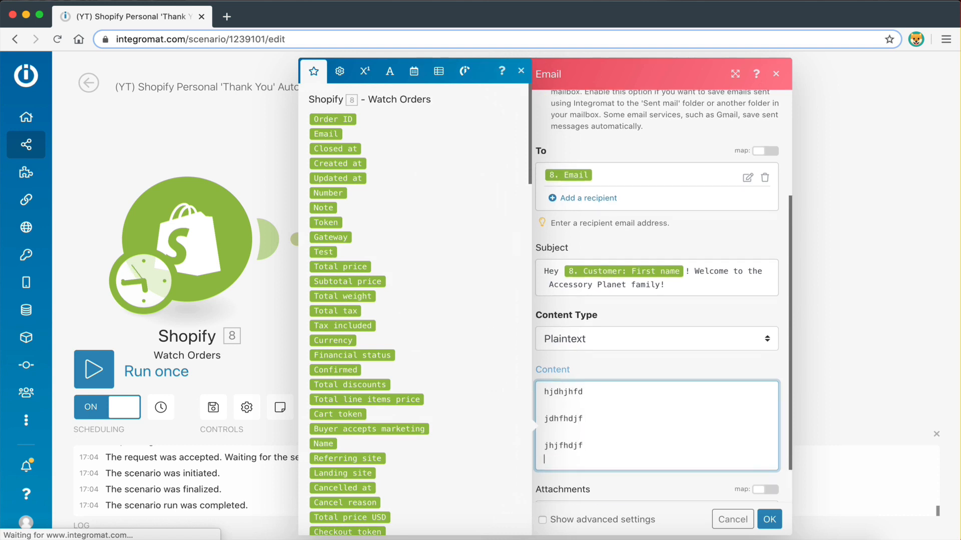
pyautogui.write('jh')
pyautogui.press('Return')
pyautogui.write('hjdhf')
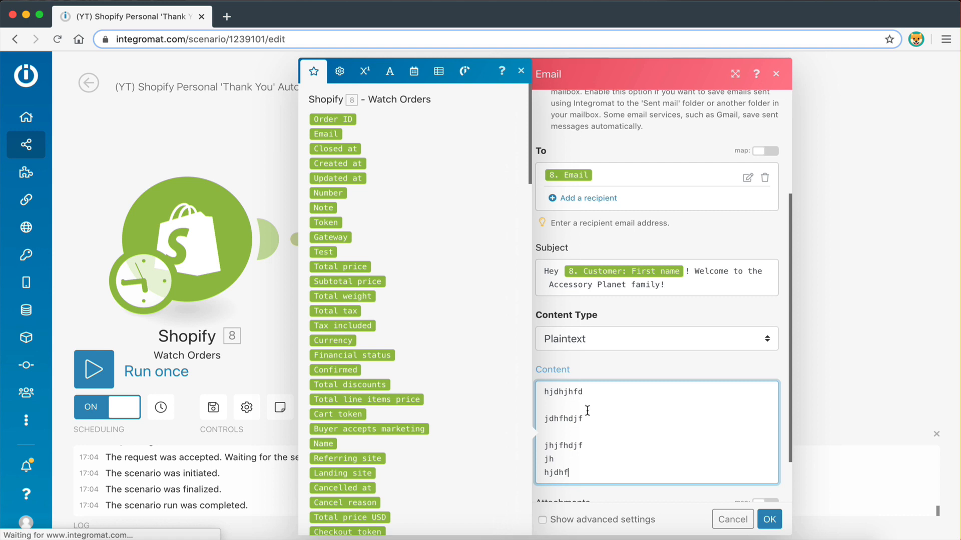
# Select all the placeholder lines and delete them, leaving Content empty
pyautogui.moveTo(580, 475); pyautogui.dragTo(542, 443)
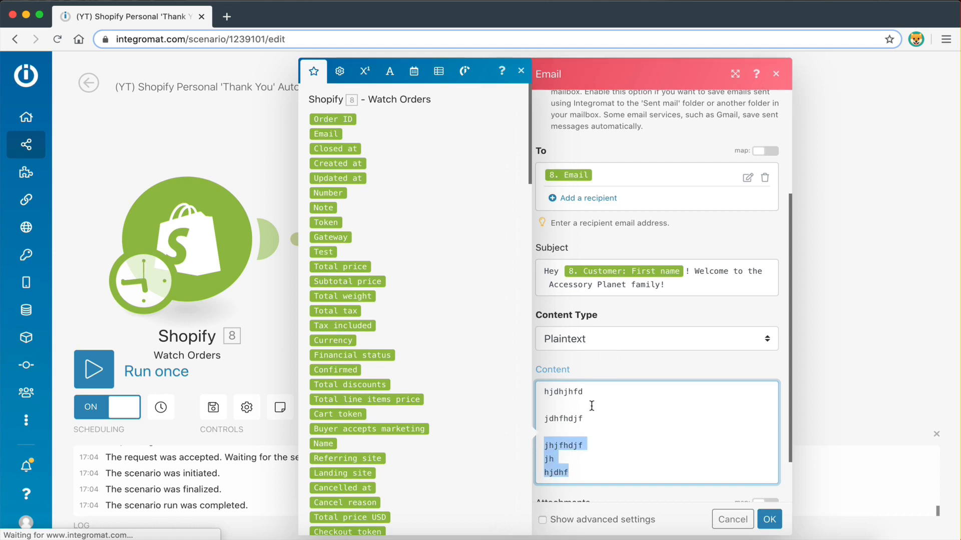
pyautogui.click(574, 483)
pyautogui.click(603, 447)
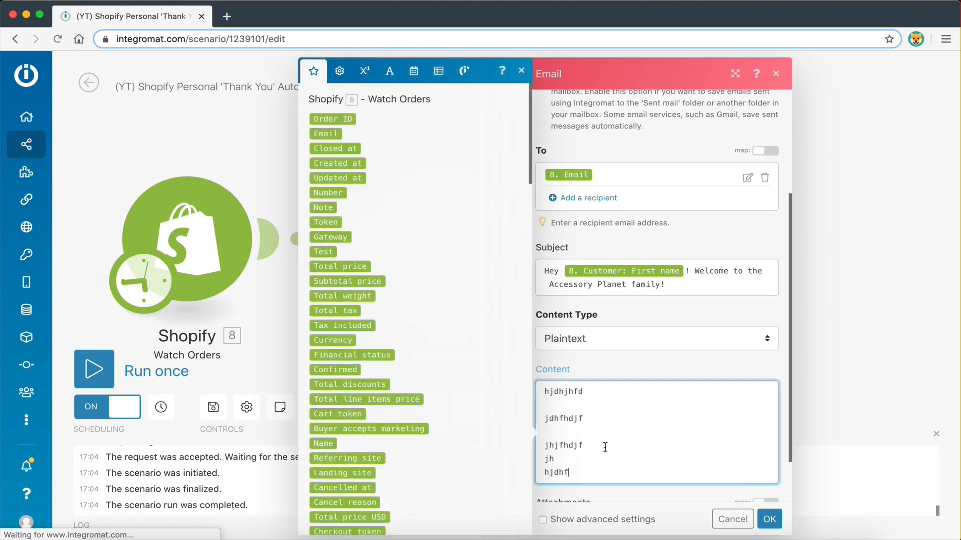
pyautogui.click(569, 494)
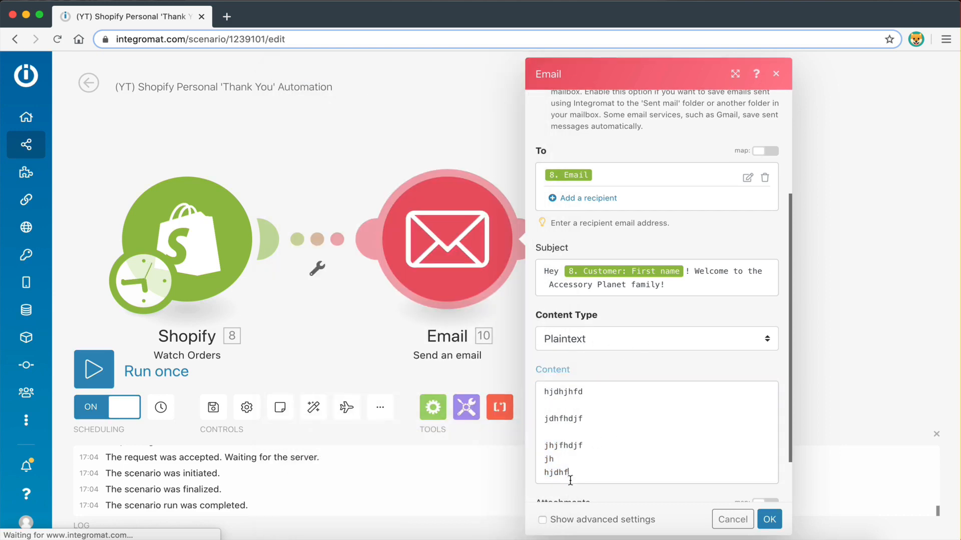
pyautogui.moveTo(569, 476); pyautogui.dragTo(544, 394)
pyautogui.press('BackSpace')
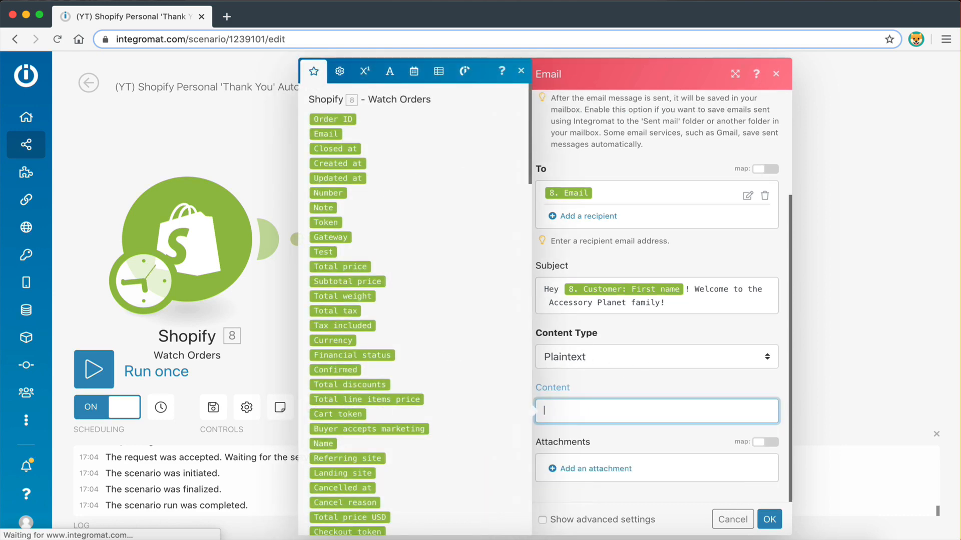
pyautogui.click(611, 393)
pyautogui.click(569, 416)
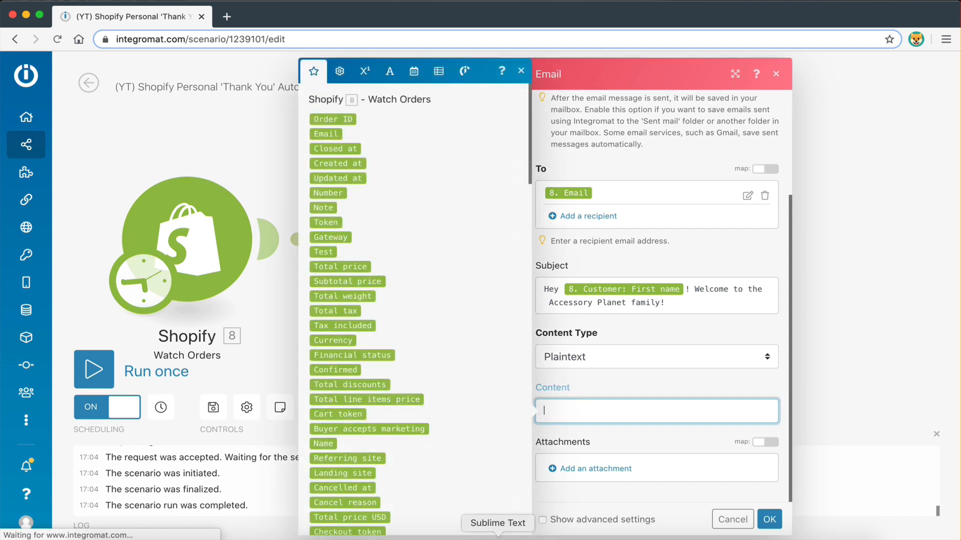
# Copy the thank-you email draft from Sublime Text and paste it into the email Content
pyautogui.click(497, 535)
pyautogui.moveTo(191, 410); pyautogui.dragTo(179, 206)
pyautogui.press('super+c')
pyautogui.click(606, 392)
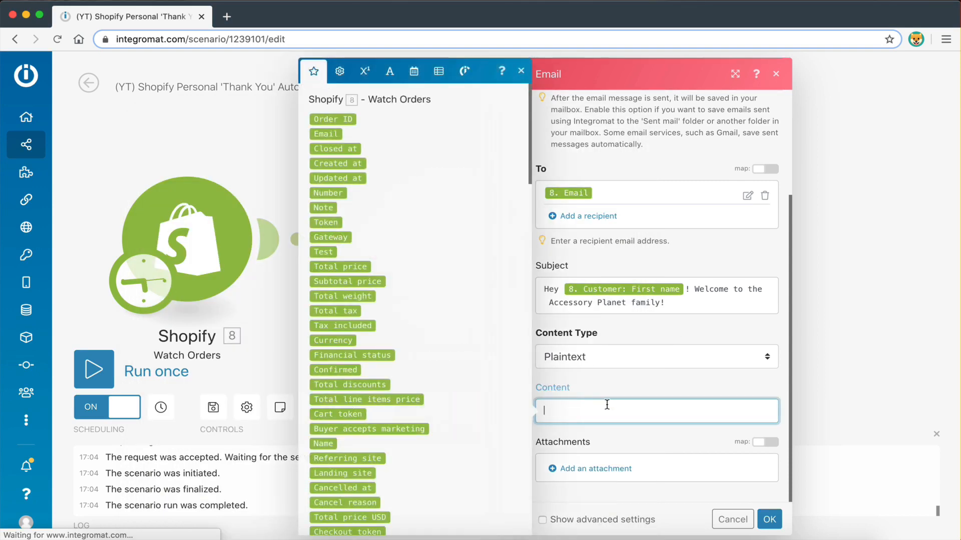
pyautogui.press('super+v')
pyautogui.scroll(2, 606, 392)
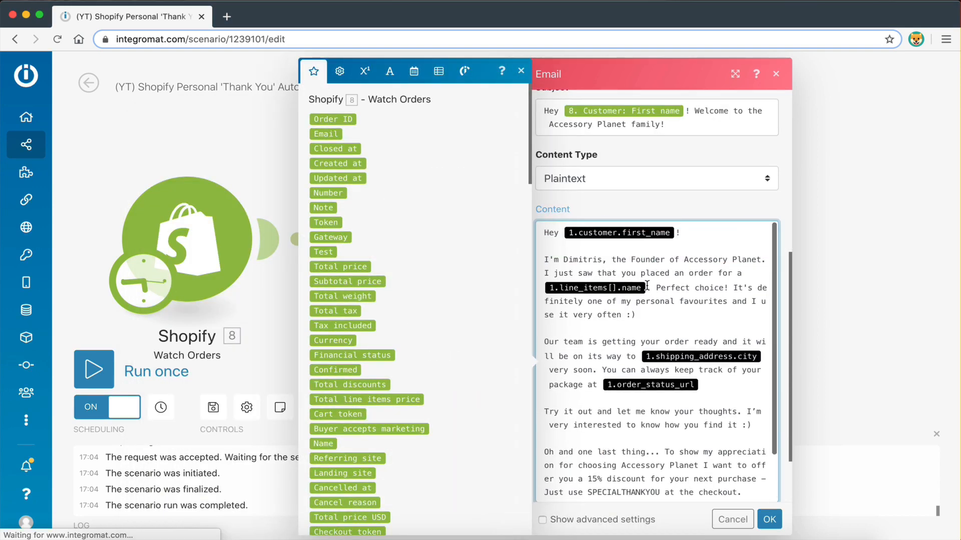
# Delete the old product-name, first-name, city and order-status placeholder variables from the letter
pyautogui.click(648, 287)
pyautogui.press('BackSpace')
pyautogui.click(678, 233)
pyautogui.press('BackSpace')
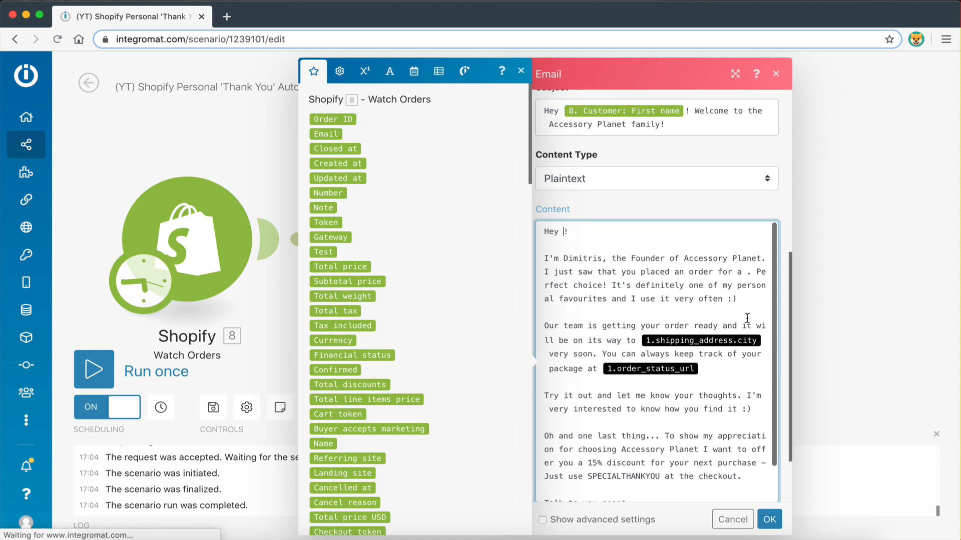
pyautogui.click(763, 342)
pyautogui.press('BackSpace')
pyautogui.click(650, 371)
pyautogui.press('BackSpace')
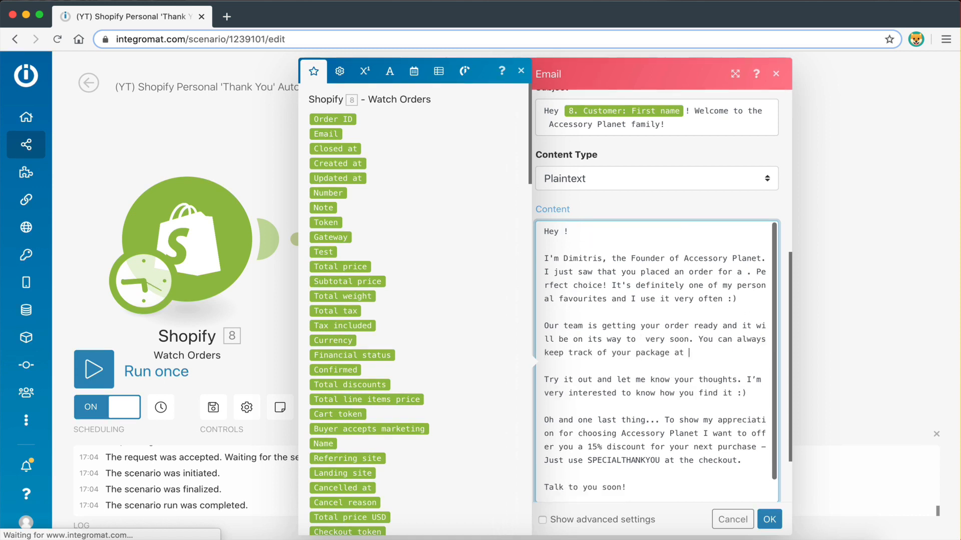
pyautogui.click(665, 285)
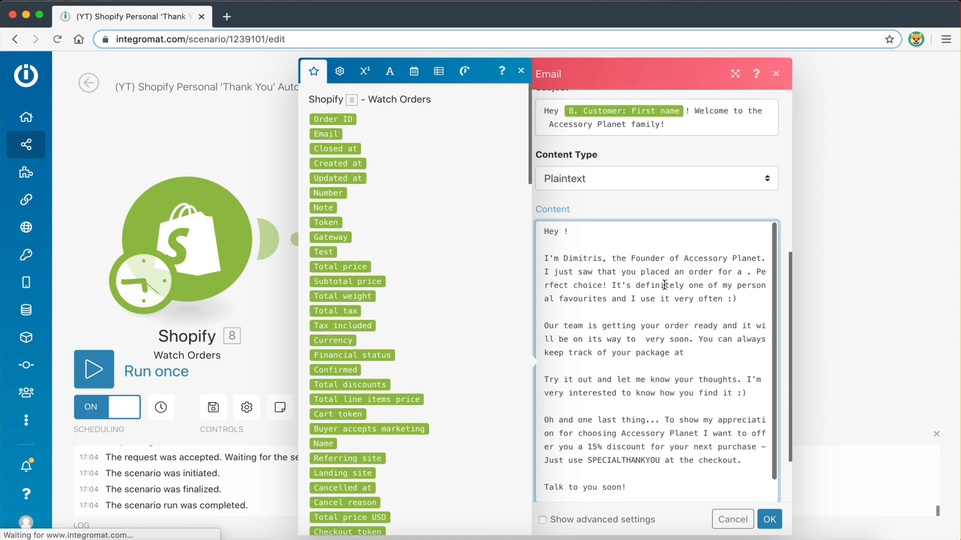
pyautogui.click(562, 232)
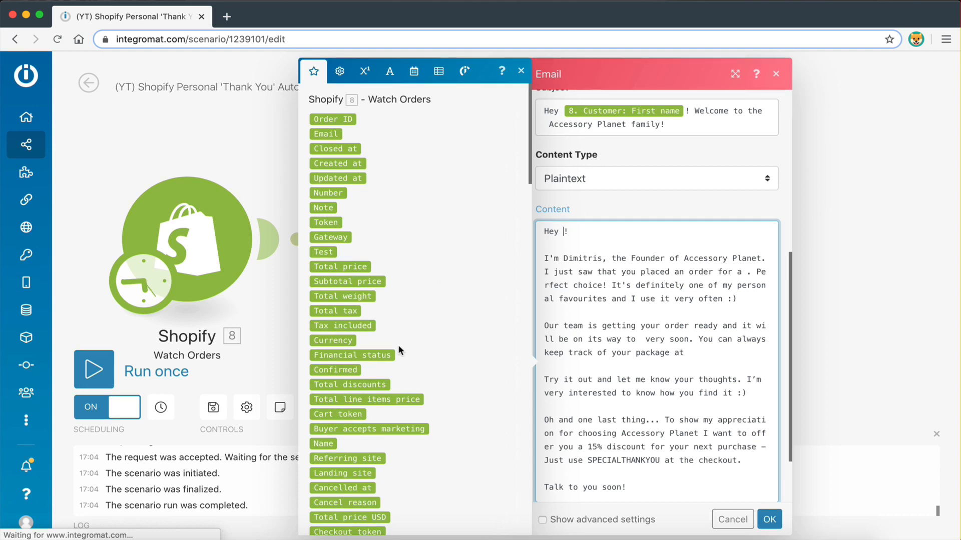
# Map Shopify's Customer: First name into the greeting right after 'Hey'
pyautogui.scroll(-8, 400, 350)
pyautogui.scroll(-15, 400, 351)
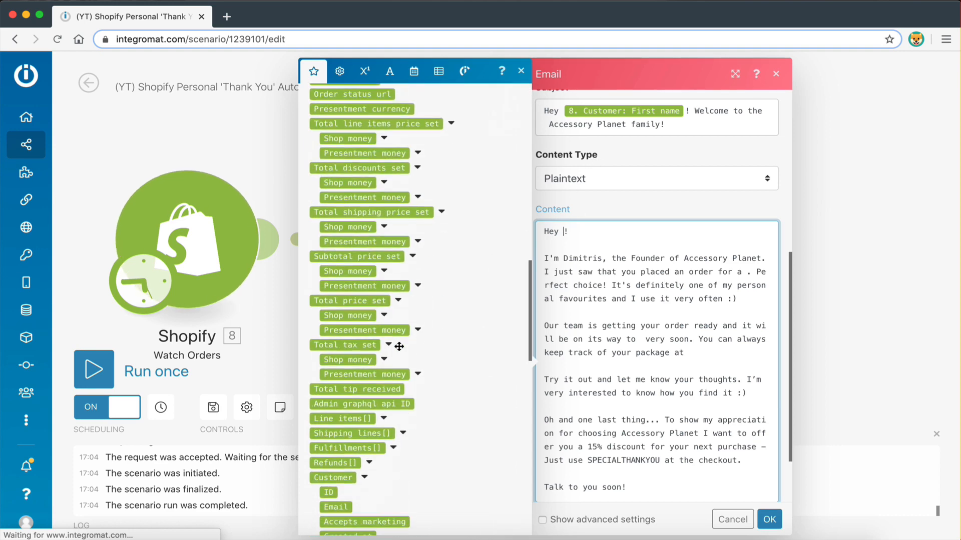
pyautogui.scroll(-5, 400, 351)
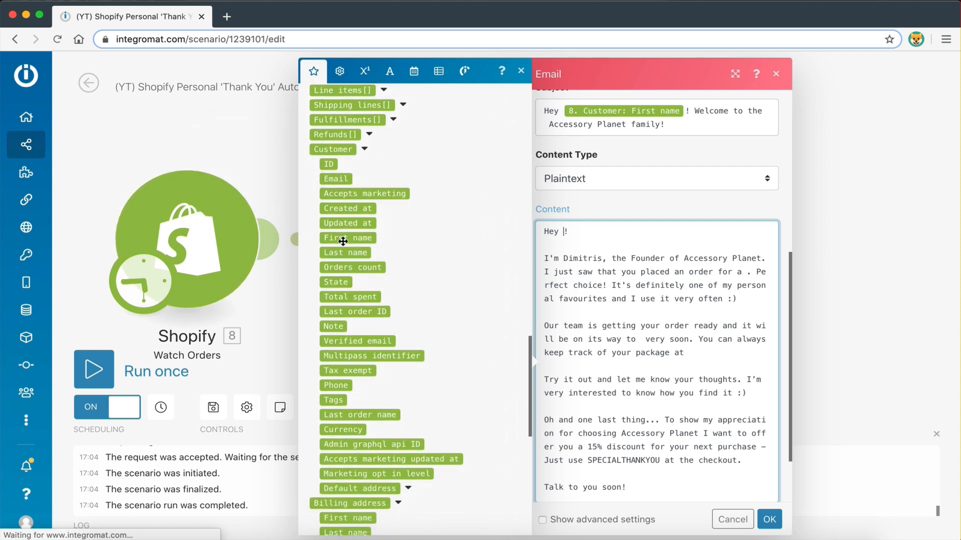
pyautogui.click(342, 240)
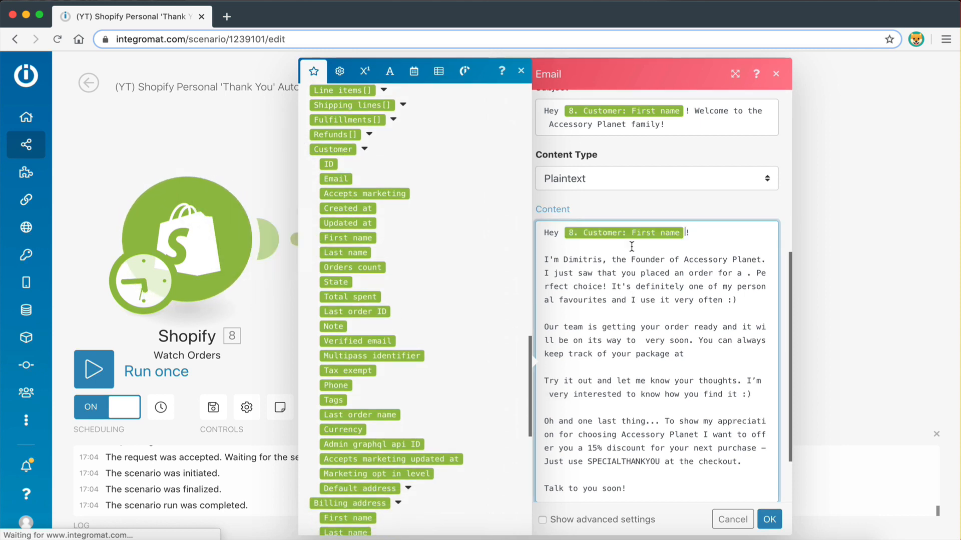
pyautogui.scroll(-1, 650, 253)
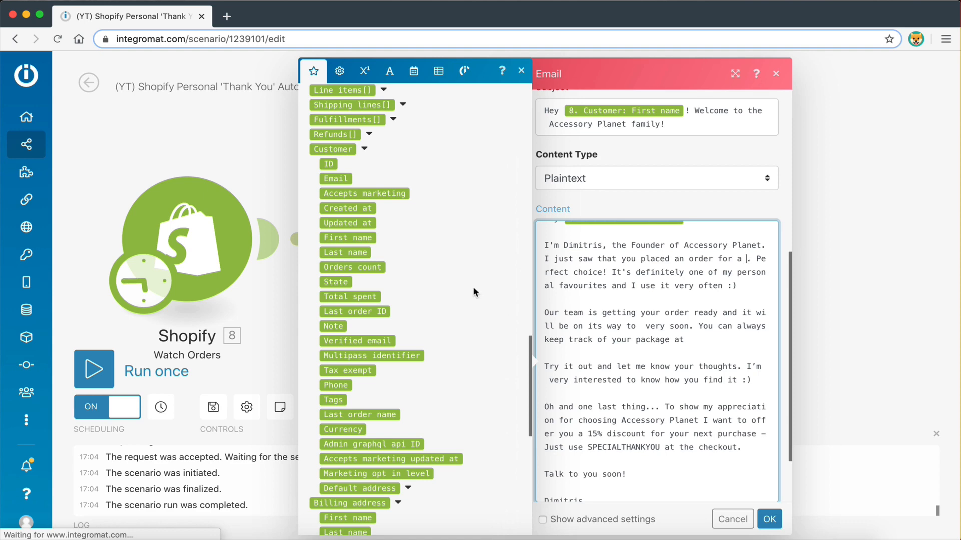
# Map the Line items[] Name field into the sentence after 'an order for a'
pyautogui.scroll(-6, 395, 323)
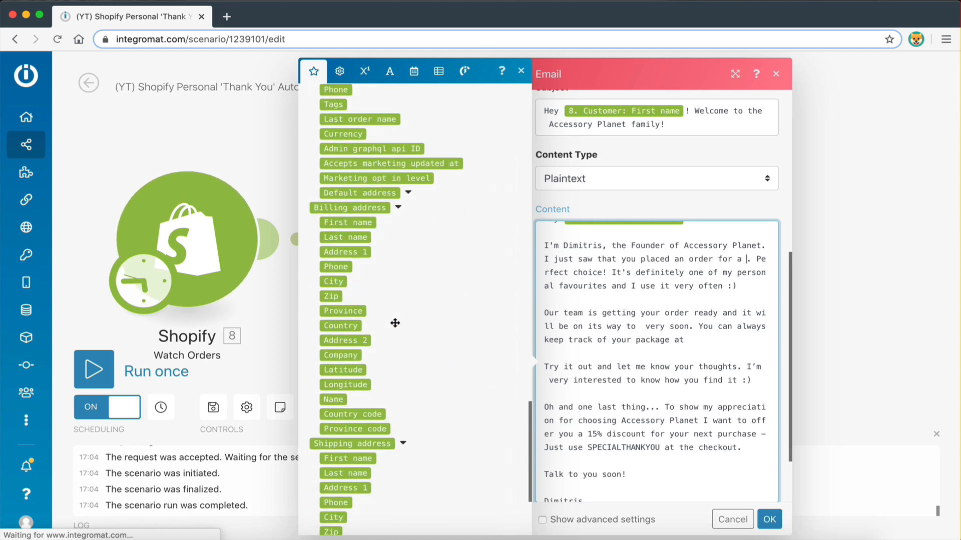
pyautogui.scroll(10, 394, 323)
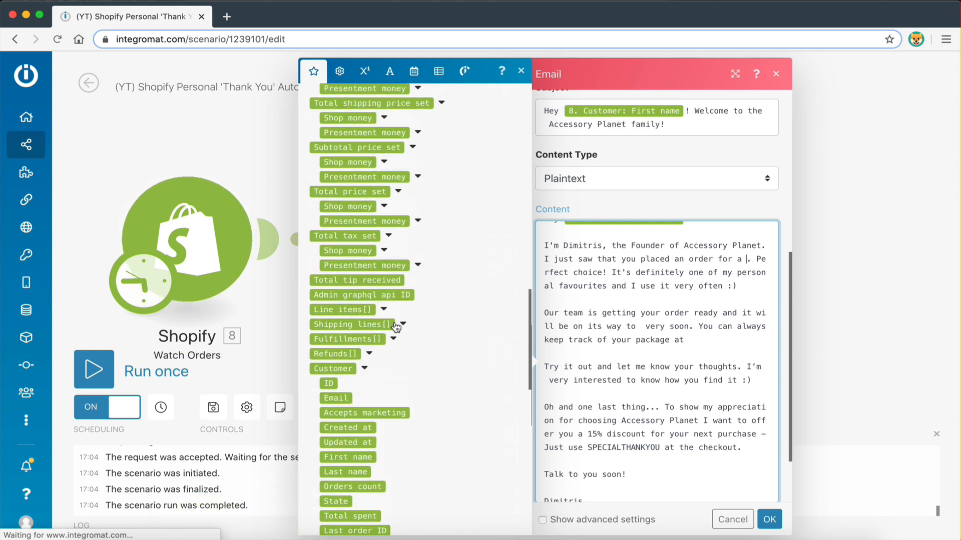
pyautogui.scroll(3, 397, 327)
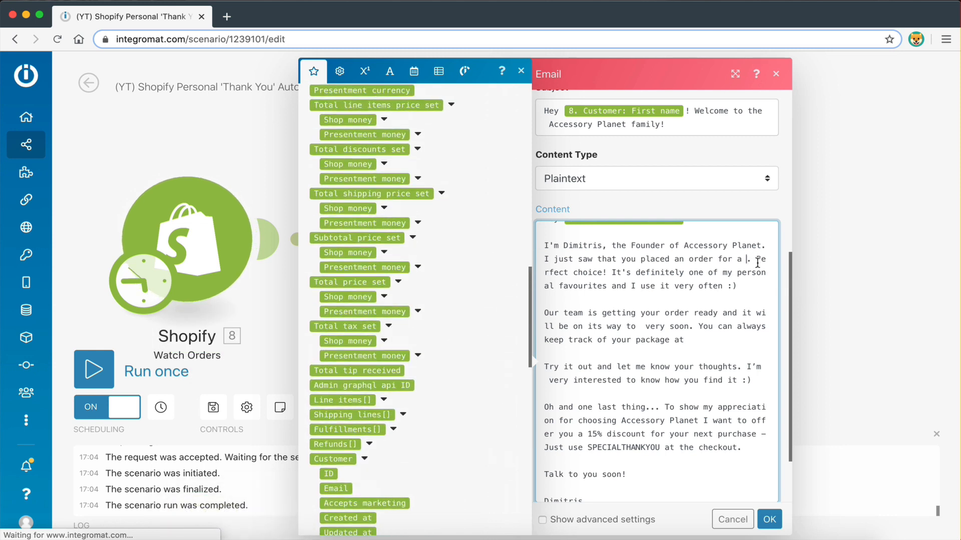
pyautogui.scroll(1, 428, 328)
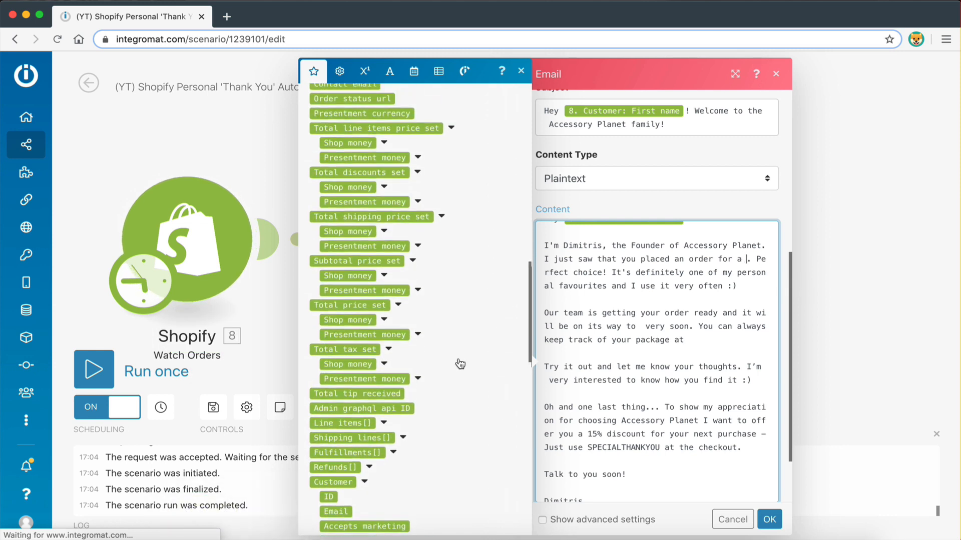
pyautogui.scroll(2, 442, 332)
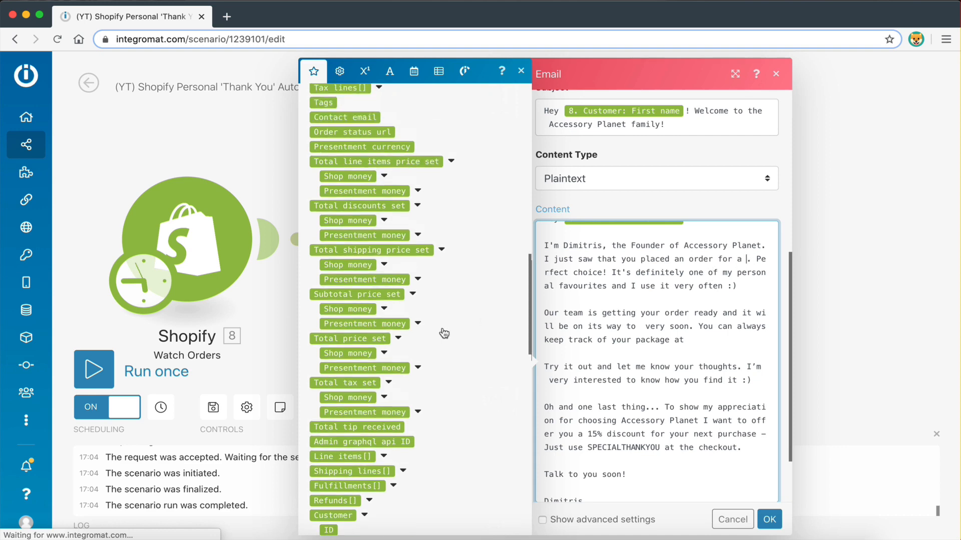
pyautogui.scroll(5, 443, 333)
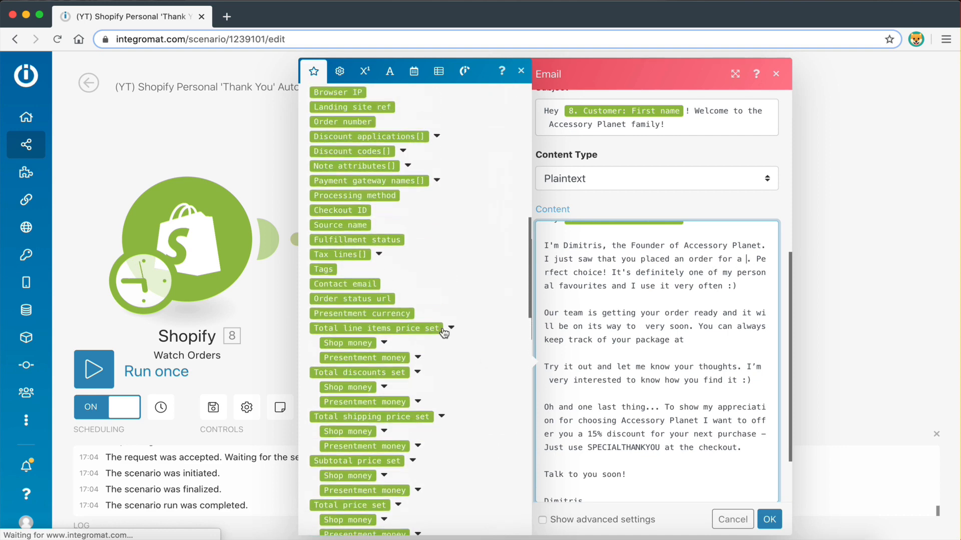
pyautogui.scroll(-10, 443, 332)
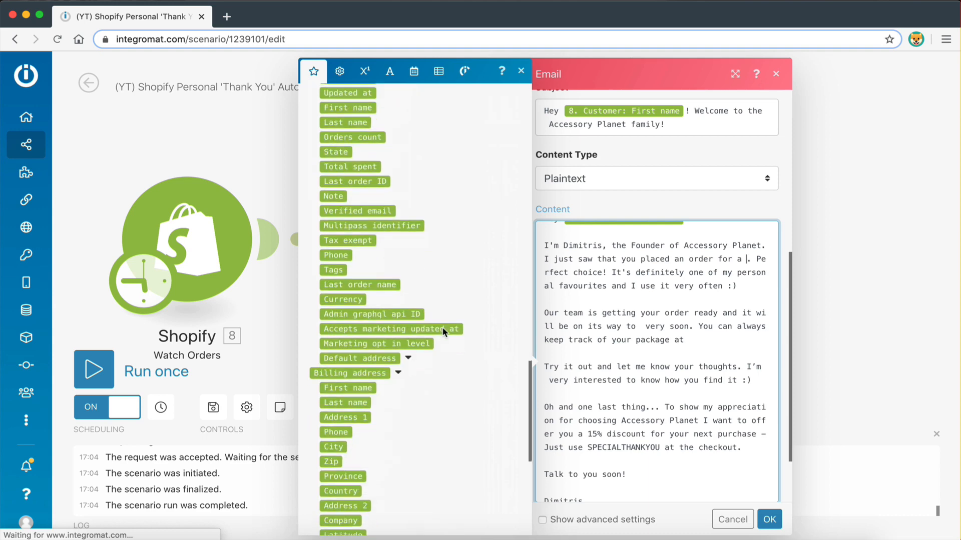
pyautogui.scroll(6, 443, 329)
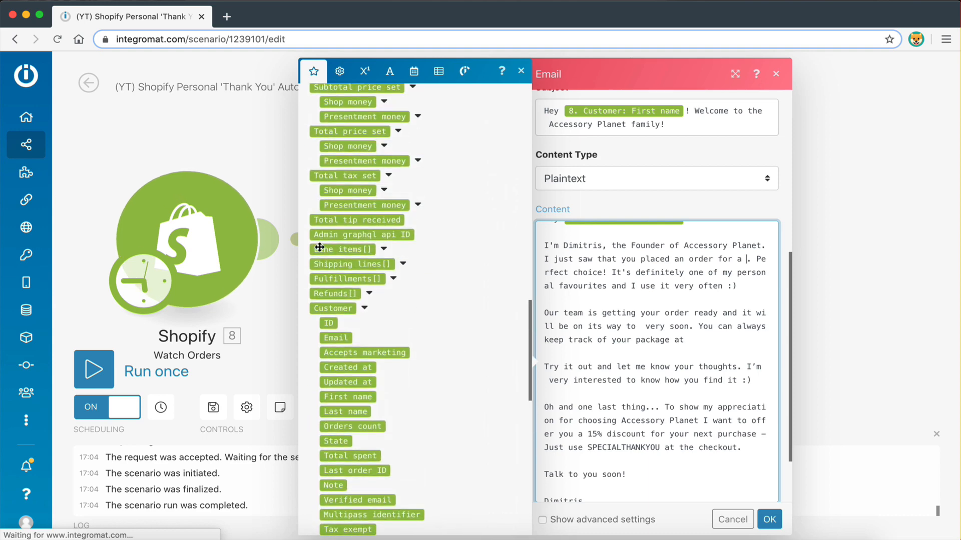
pyautogui.click(384, 250)
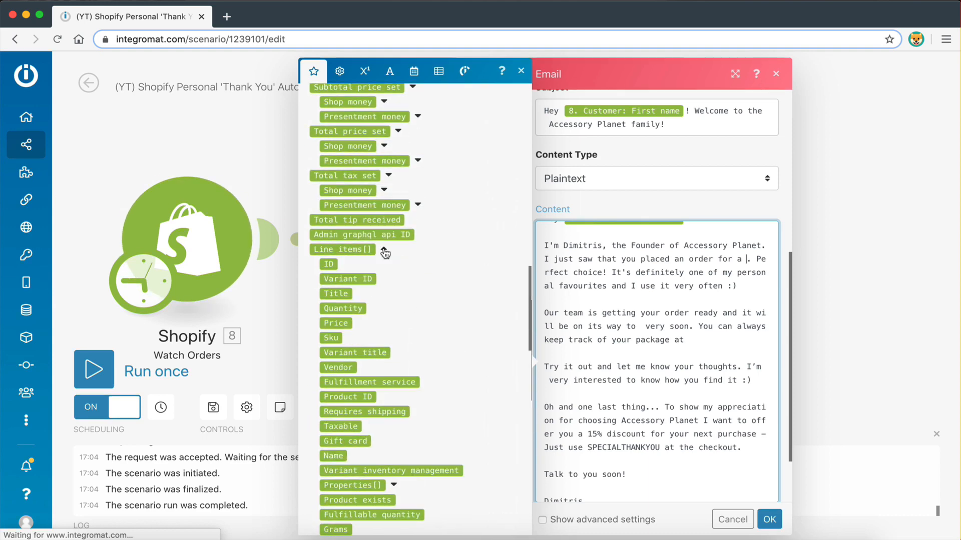
pyautogui.scroll(-1, 398, 292)
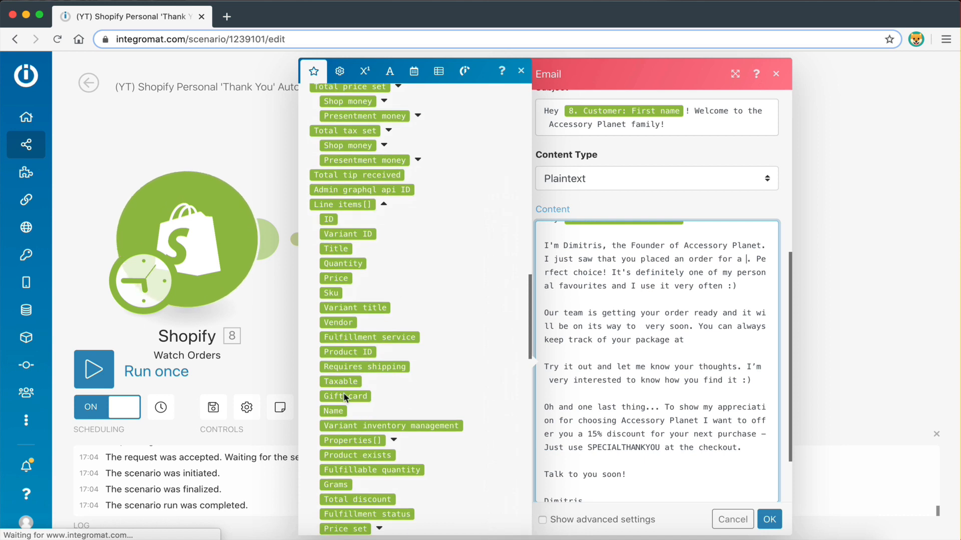
pyautogui.scroll(-2, 340, 420)
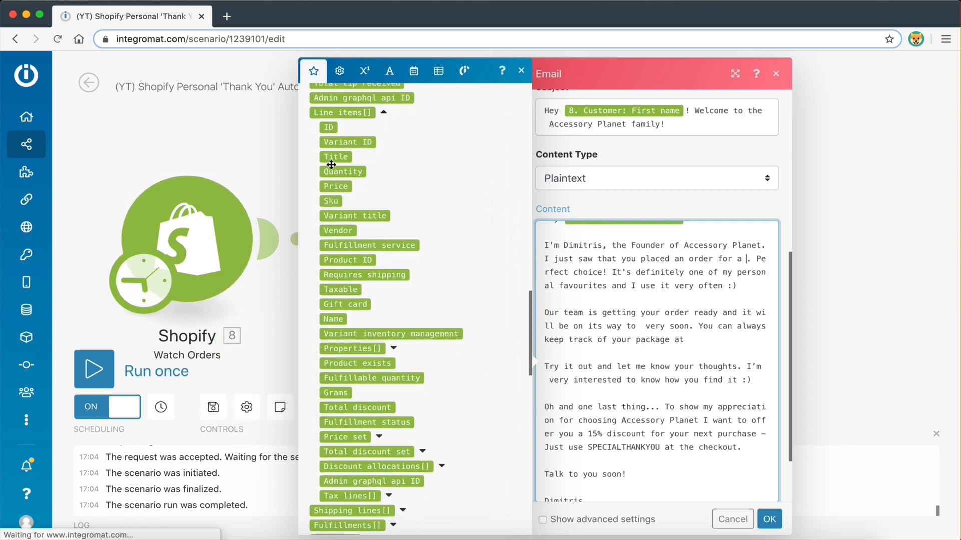
pyautogui.scroll(1, 341, 200)
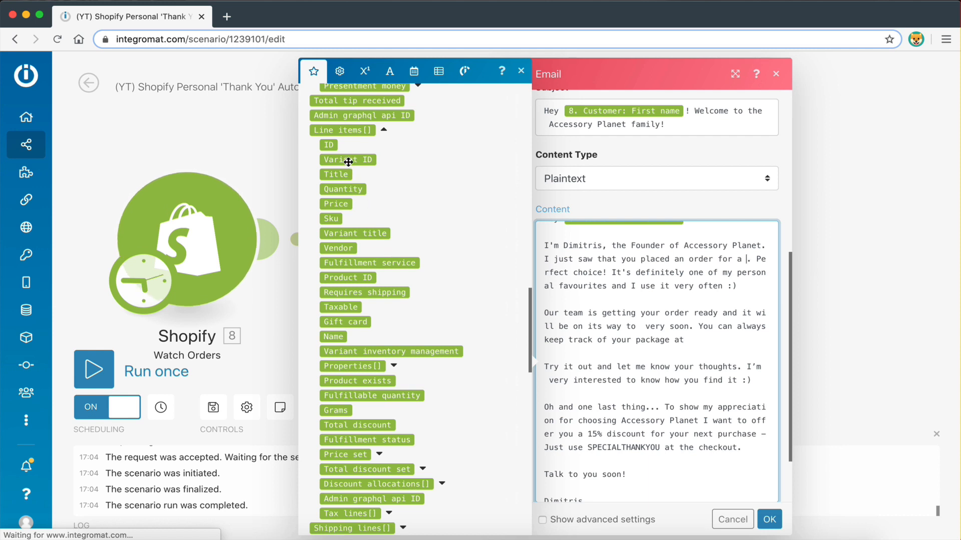
pyautogui.click(336, 337)
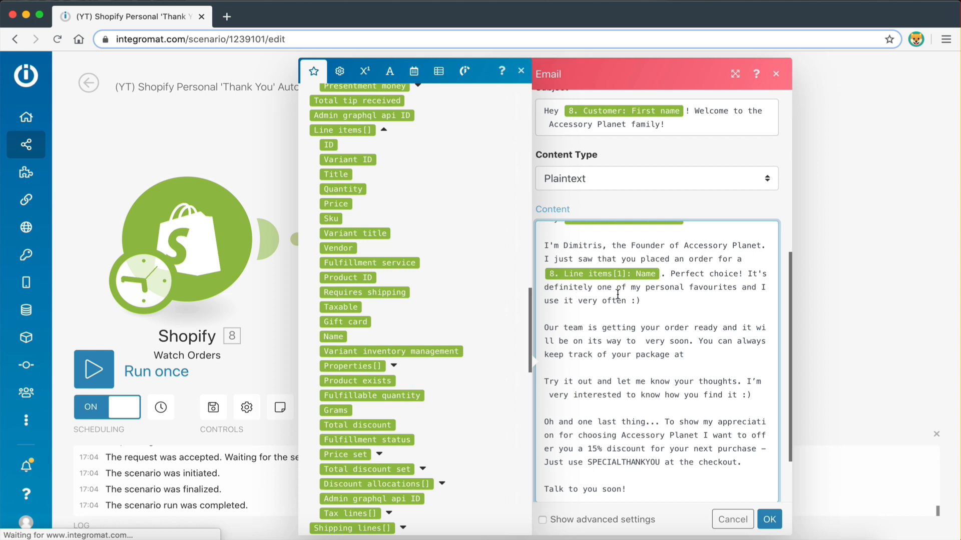
# Map Shipping address: City into the email after 'on its way to'
pyautogui.scroll(-2, 663, 299)
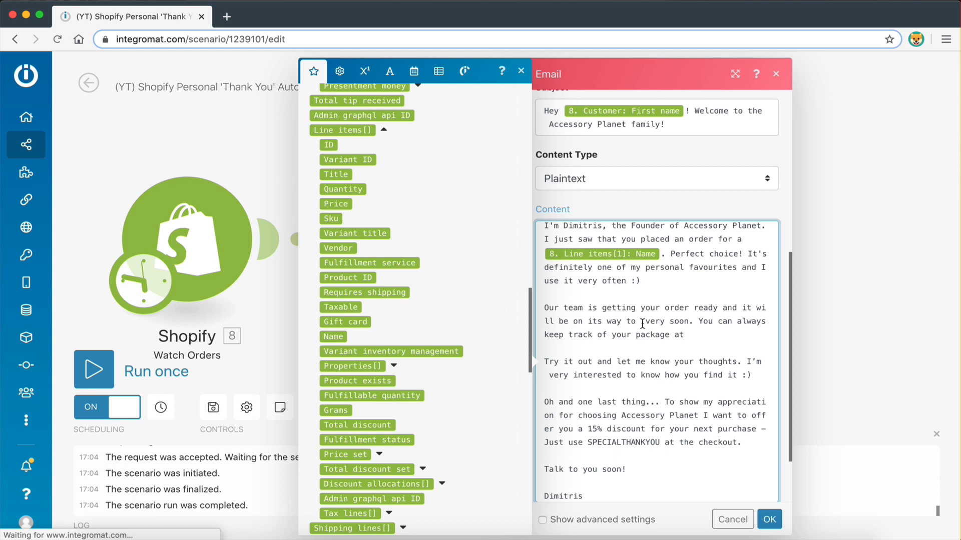
pyautogui.scroll(-20, 412, 375)
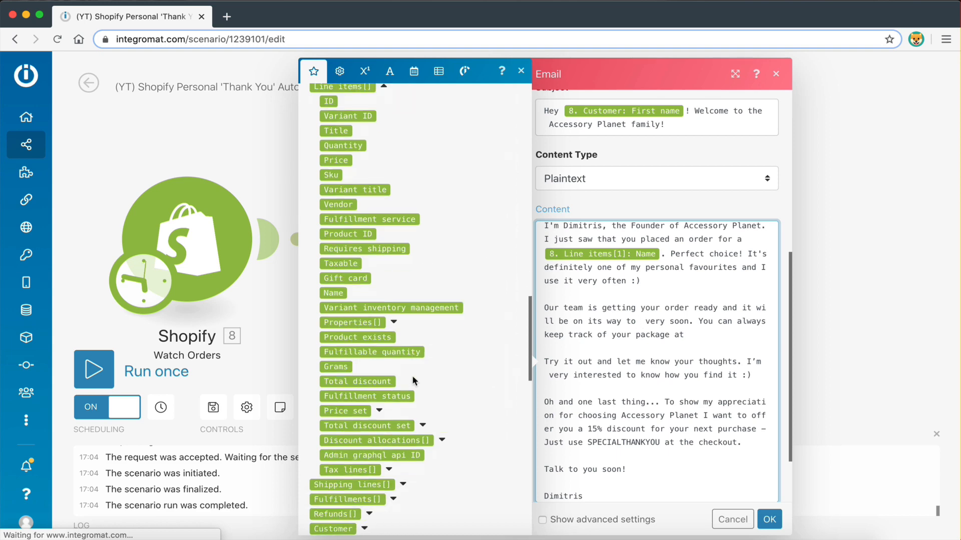
pyautogui.scroll(3, 412, 381)
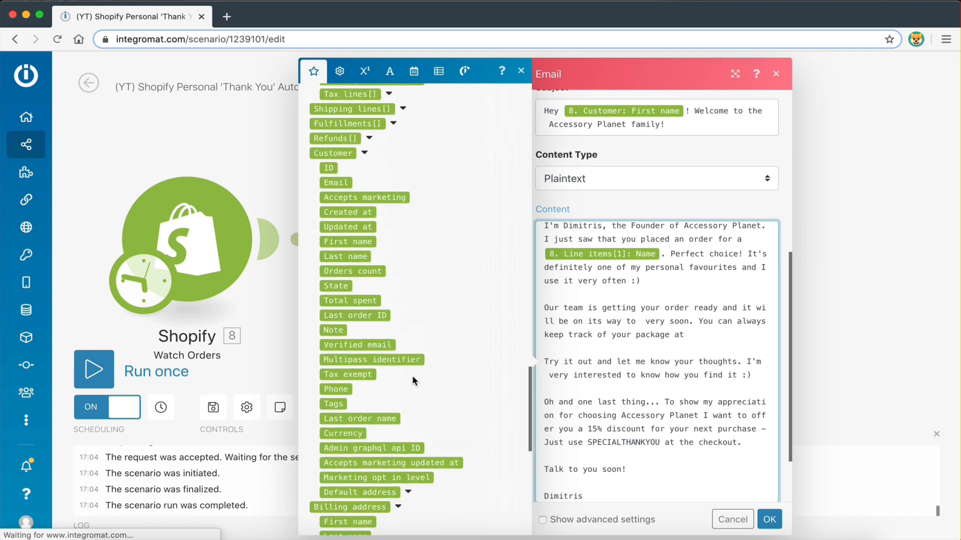
pyautogui.scroll(-1, 412, 375)
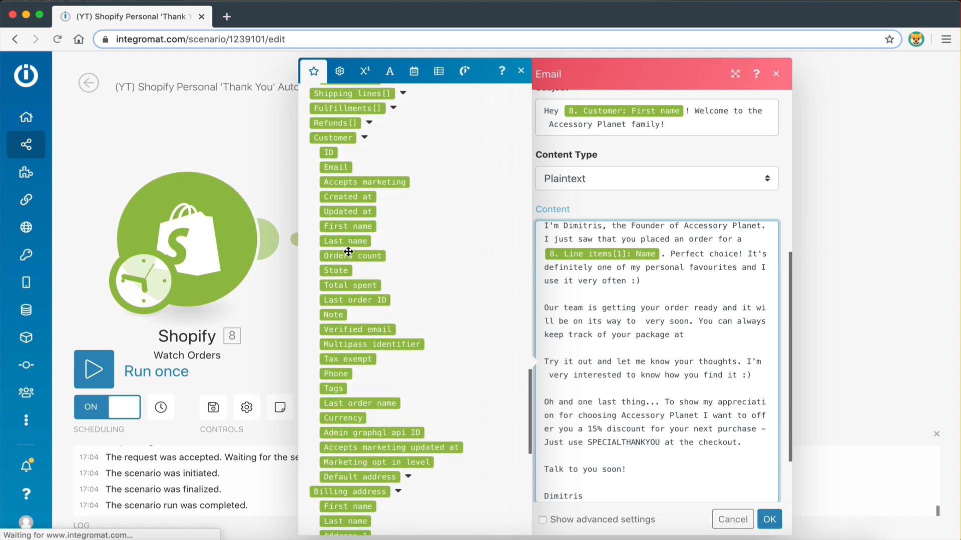
pyautogui.scroll(-7, 353, 310)
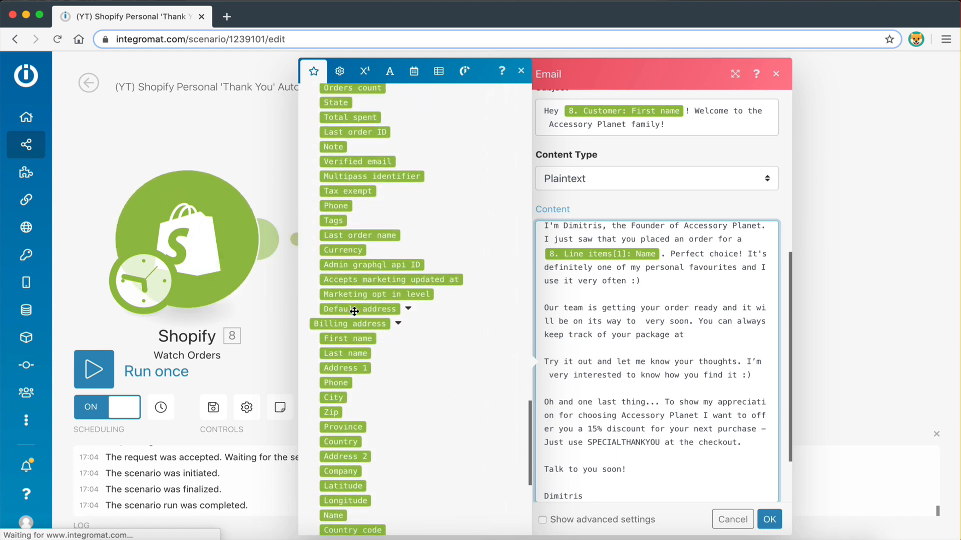
pyautogui.scroll(-3, 355, 311)
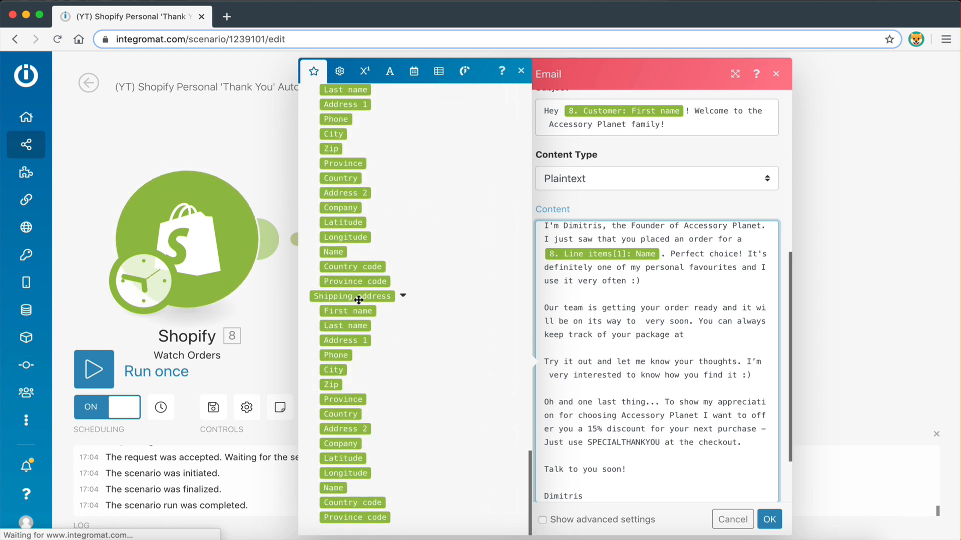
pyautogui.click(333, 370)
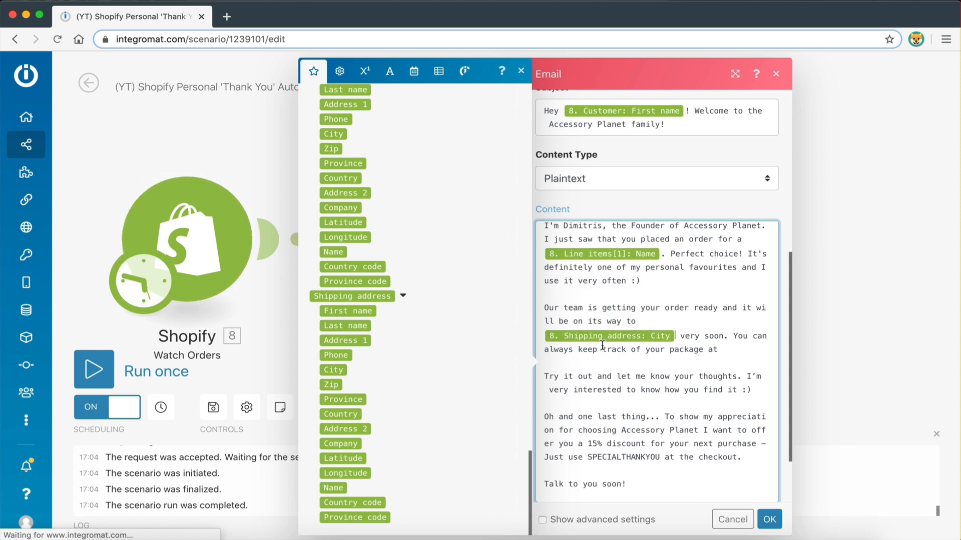
# Map the Order status url after 'keep track of your package at'
pyautogui.click(723, 350)
pyautogui.scroll(15, 402, 397)
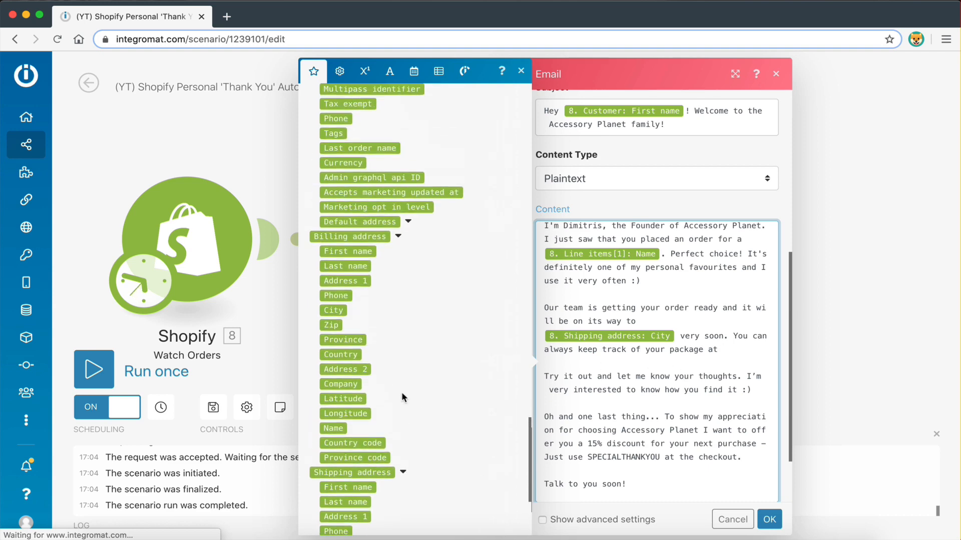
pyautogui.scroll(8, 401, 392)
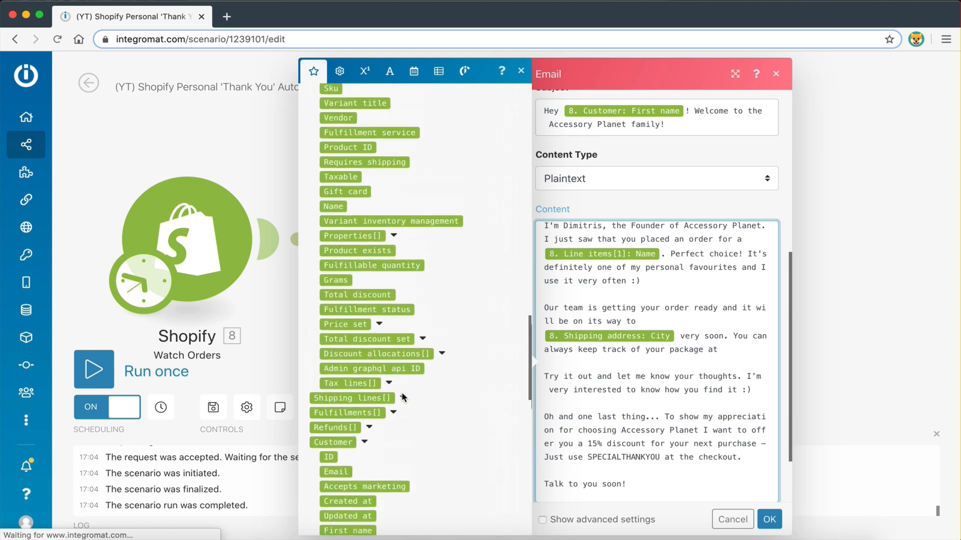
pyautogui.scroll(10, 401, 392)
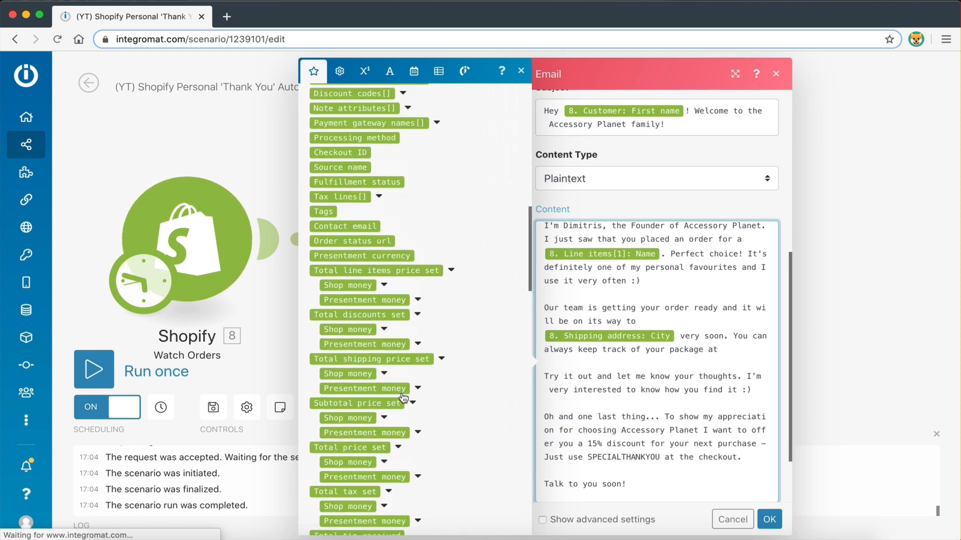
pyautogui.scroll(1, 402, 398)
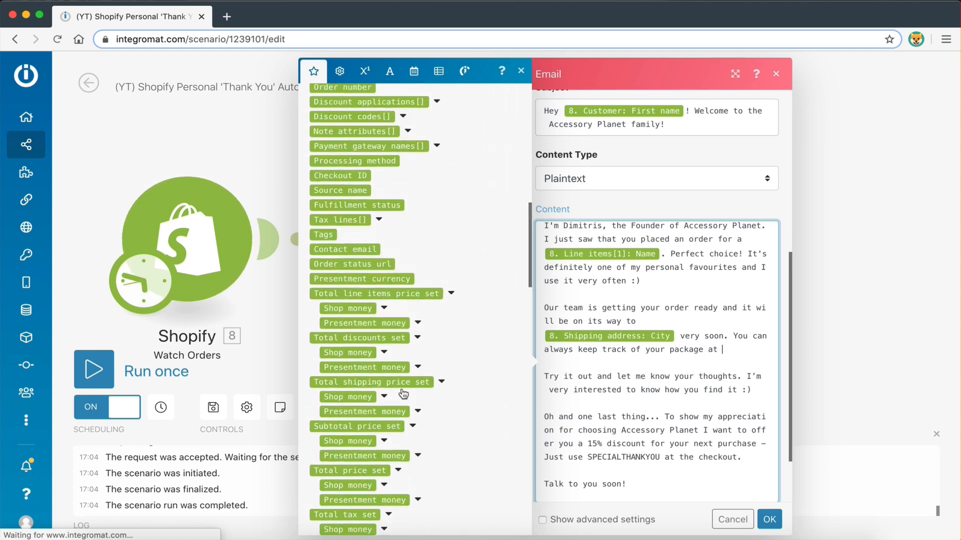
pyautogui.click(368, 264)
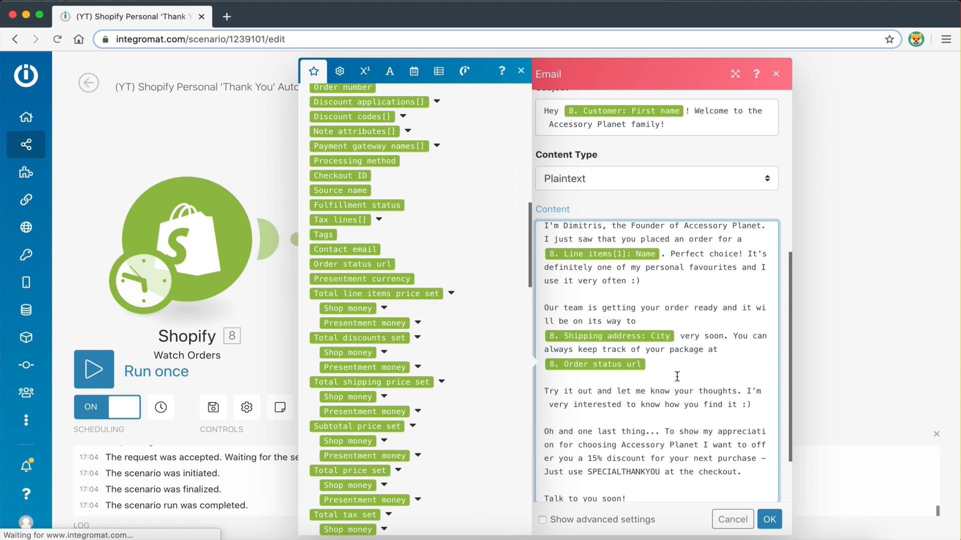
# Insert 'the discount code' before SPECIALTHANKYOU in the discount sentence
pyautogui.scroll(-2, 675, 386)
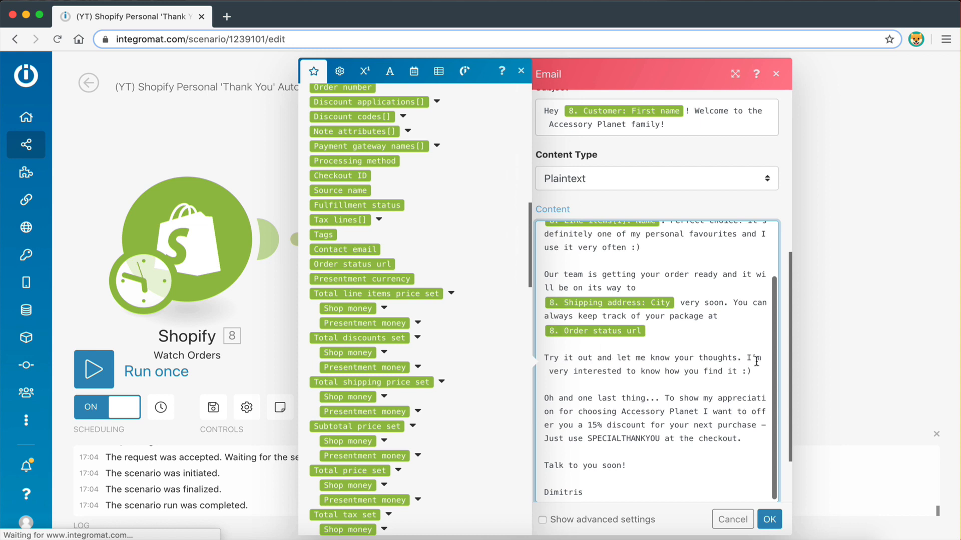
pyautogui.scroll(-1, 687, 376)
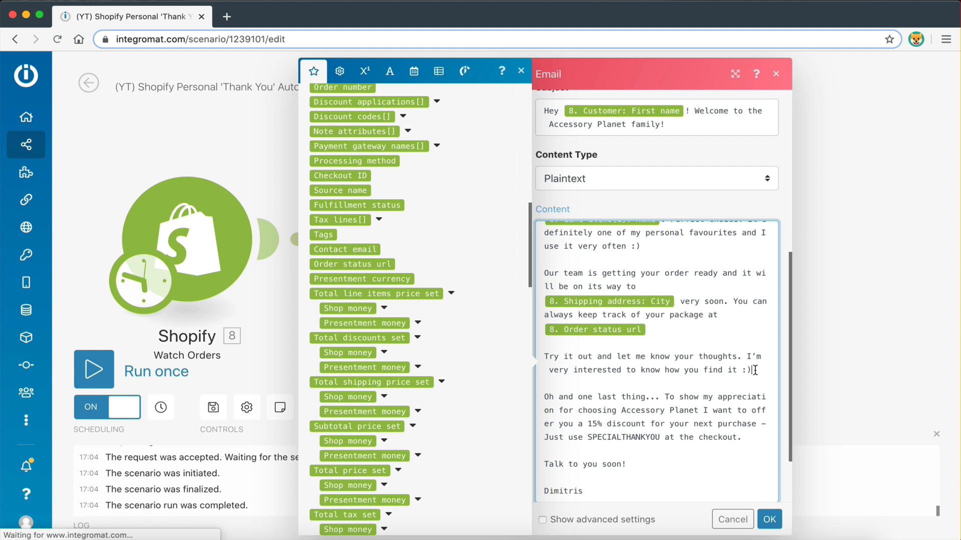
pyautogui.scroll(-2, 684, 440)
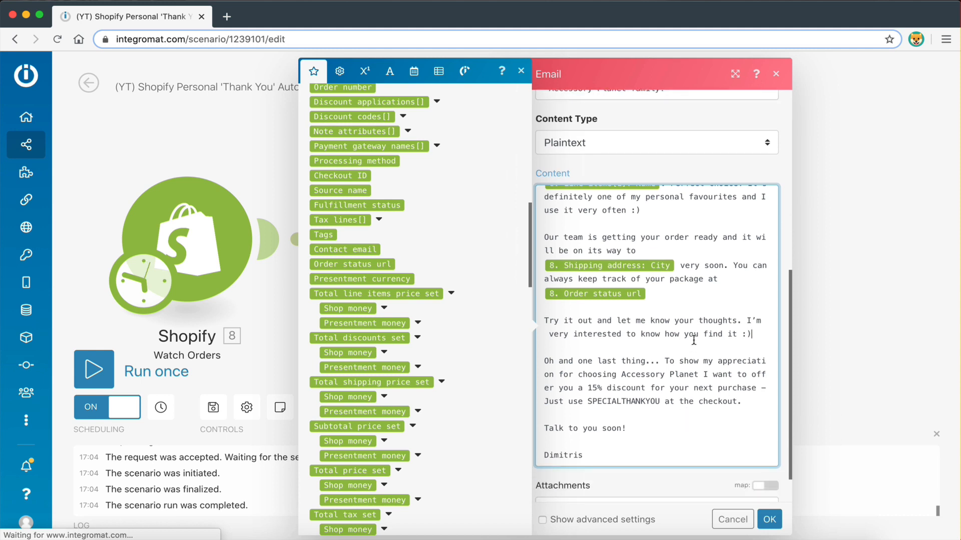
pyautogui.scroll(-2, 665, 380)
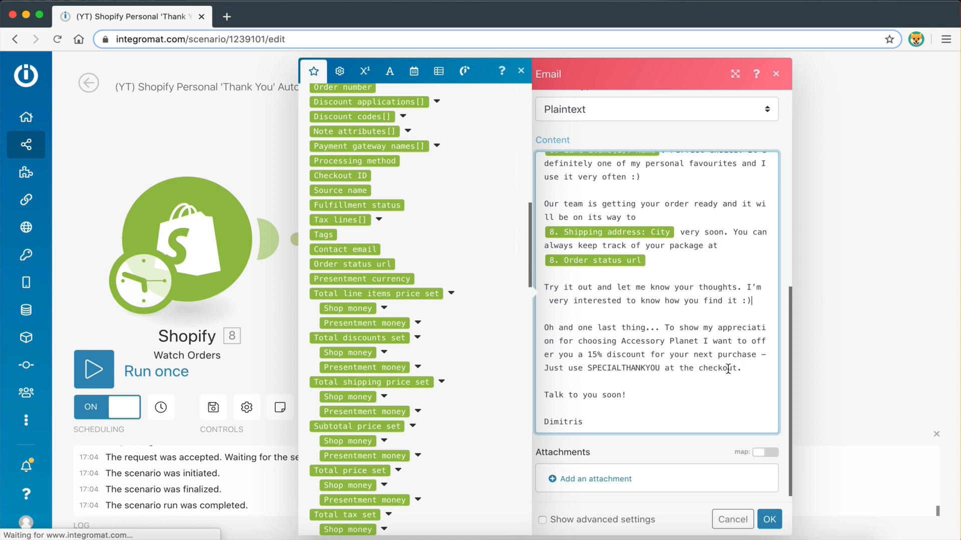
pyautogui.click(587, 368)
pyautogui.write('the discount code')
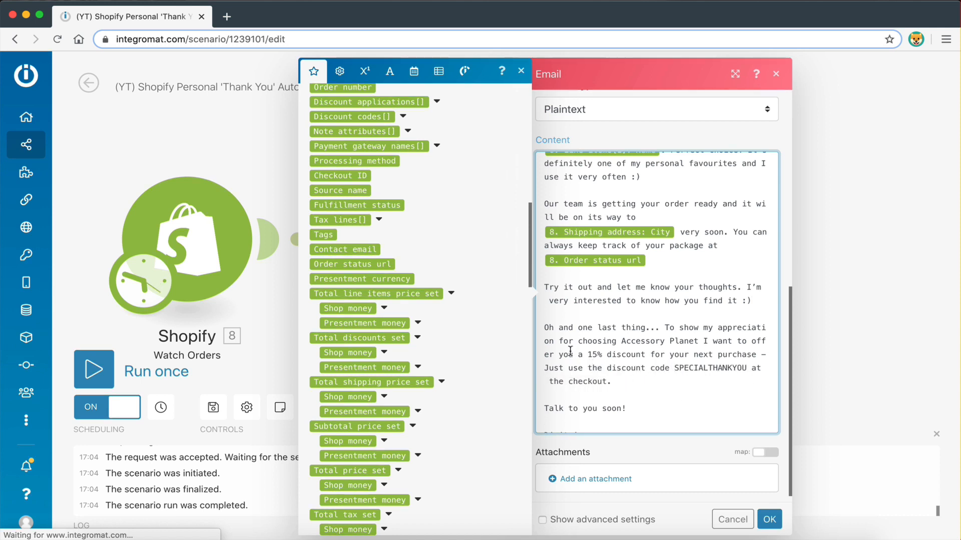
# Review the finished letter text and confirm the Email module settings with OK
pyautogui.scroll(-1, 640, 416)
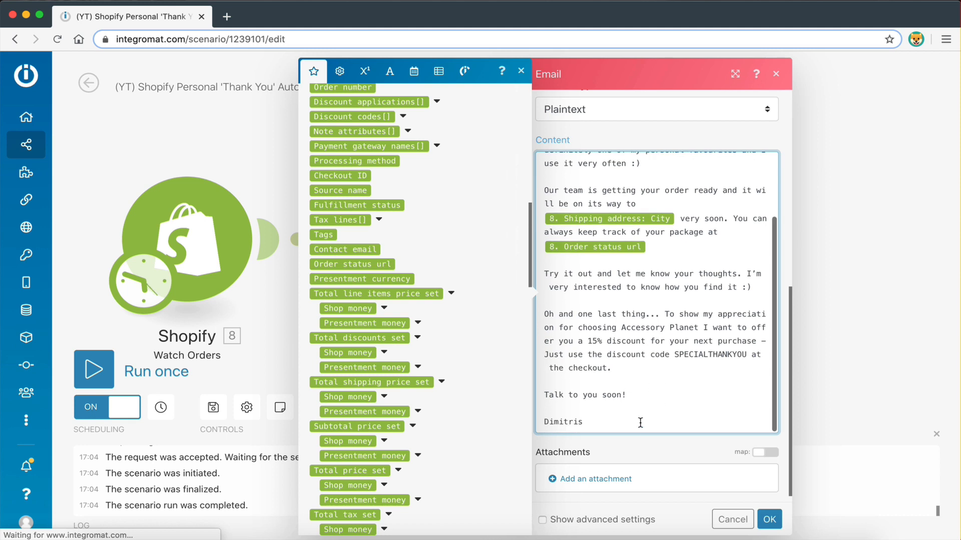
pyautogui.scroll(5, 686, 361)
pyautogui.scroll(-4, 686, 360)
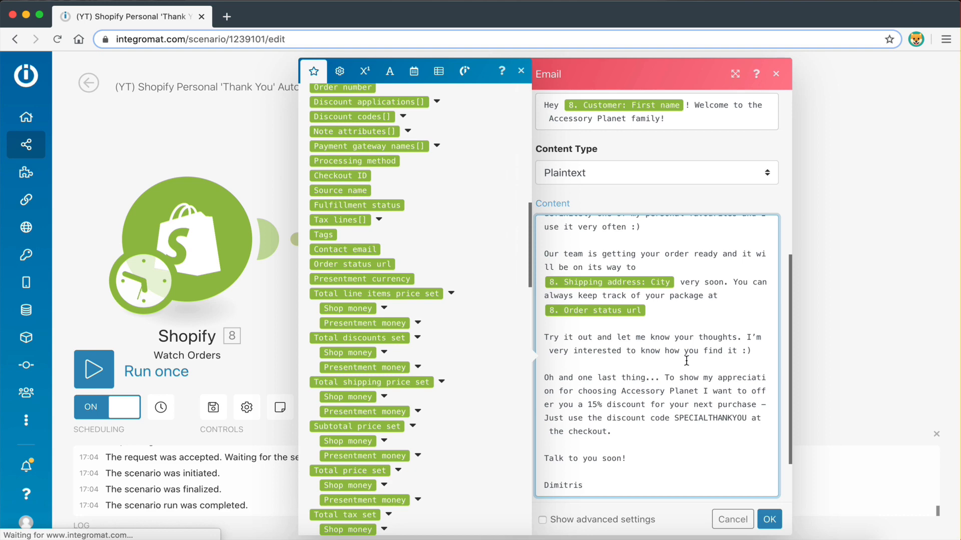
pyautogui.scroll(3, 686, 361)
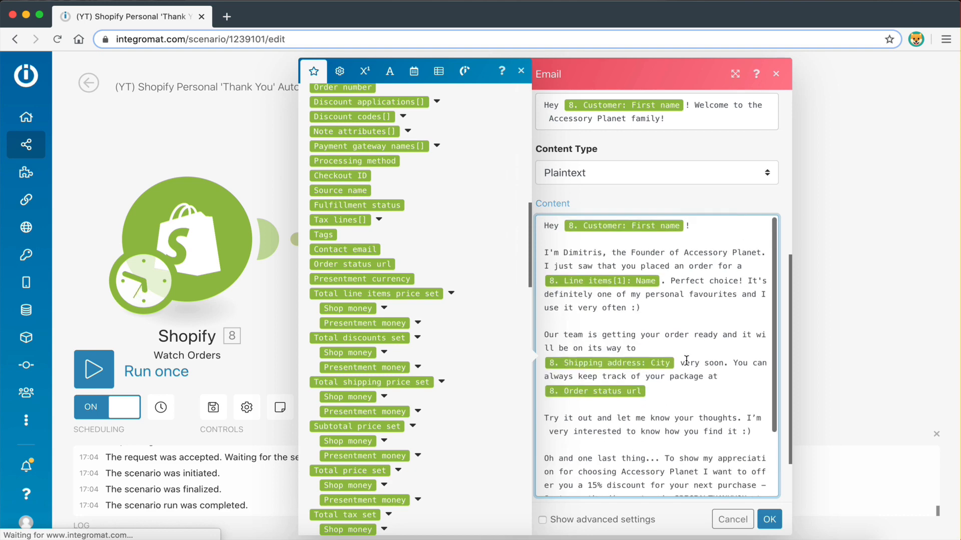
pyautogui.scroll(-3, 686, 360)
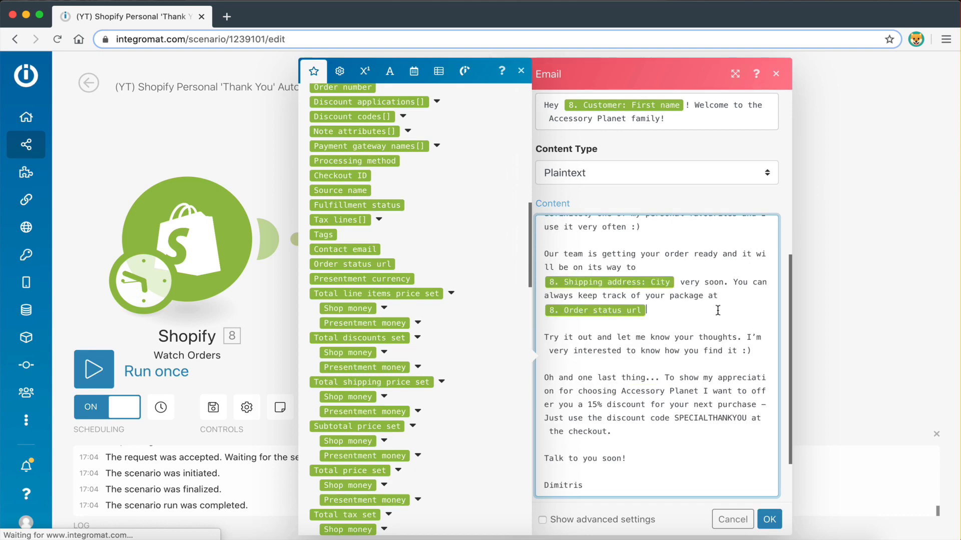
pyautogui.click(718, 310)
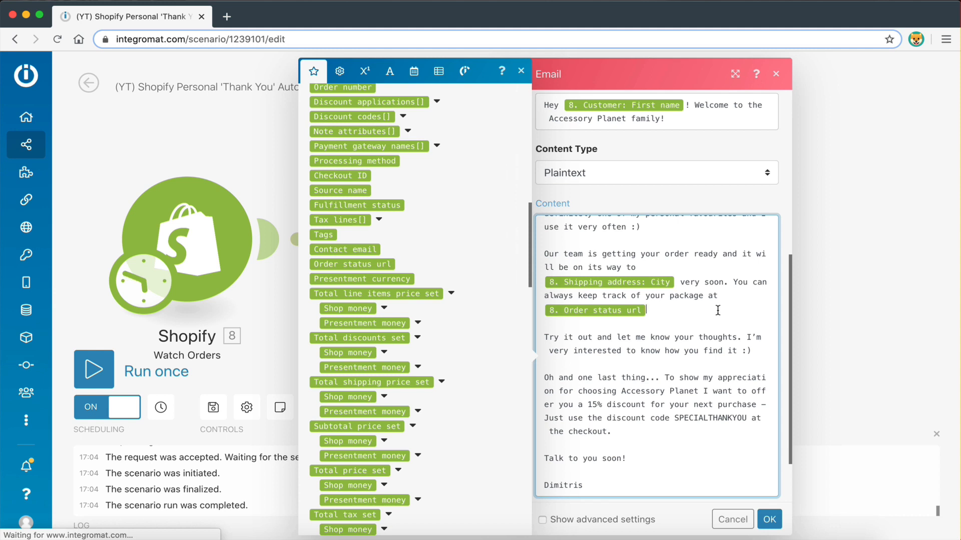
pyautogui.scroll(-2, 718, 310)
pyautogui.moveTo(611, 382); pyautogui.dragTo(545, 330)
pyautogui.click(600, 356)
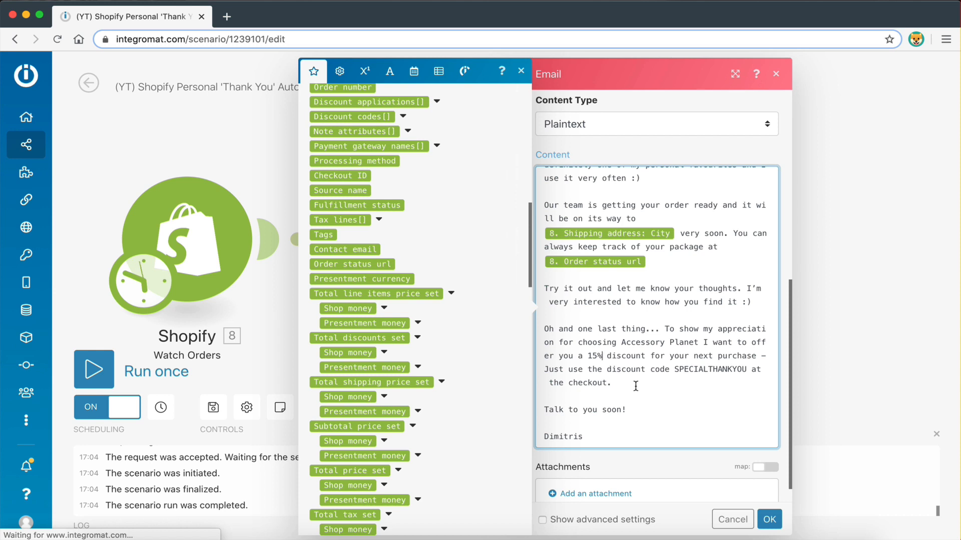
pyautogui.moveTo(636, 386); pyautogui.dragTo(544, 330)
pyautogui.click(618, 345)
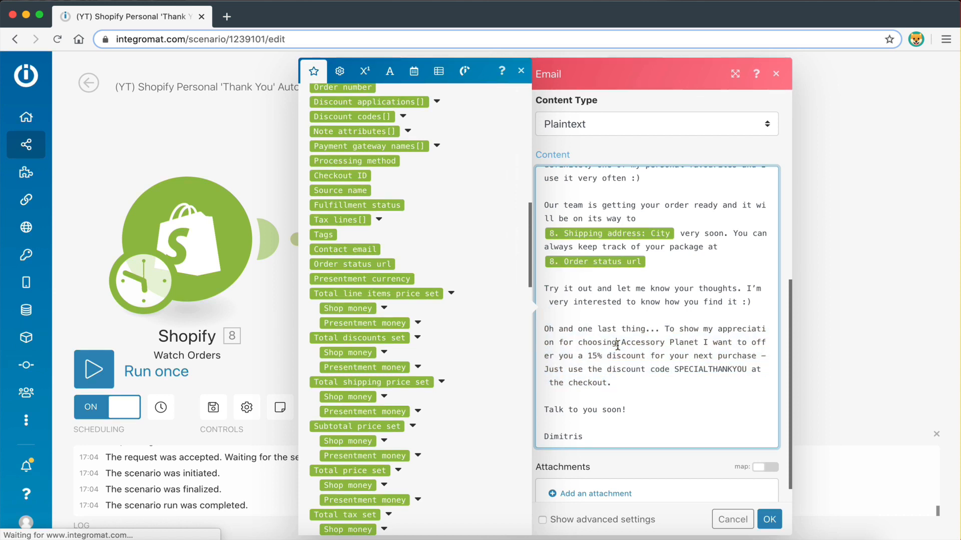
pyautogui.scroll(3, 618, 346)
pyautogui.scroll(-3, 617, 345)
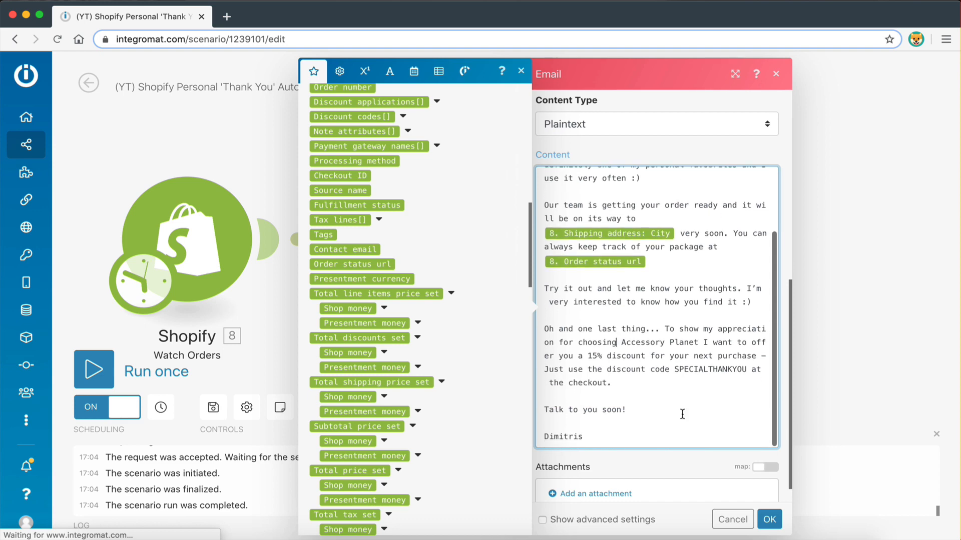
pyautogui.click(771, 520)
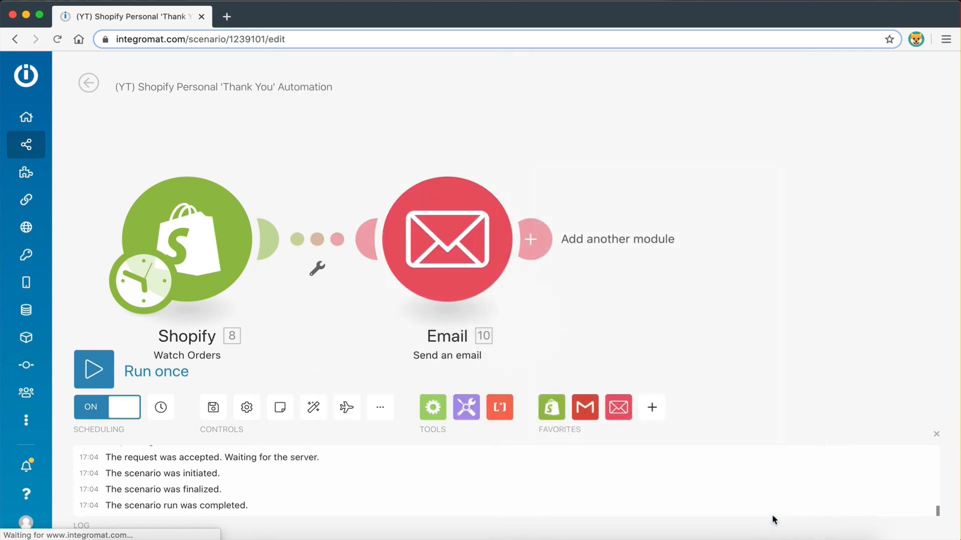
# Save the scenario, centre the two modules, and switch to the Shopify admin
pyautogui.click(213, 407)
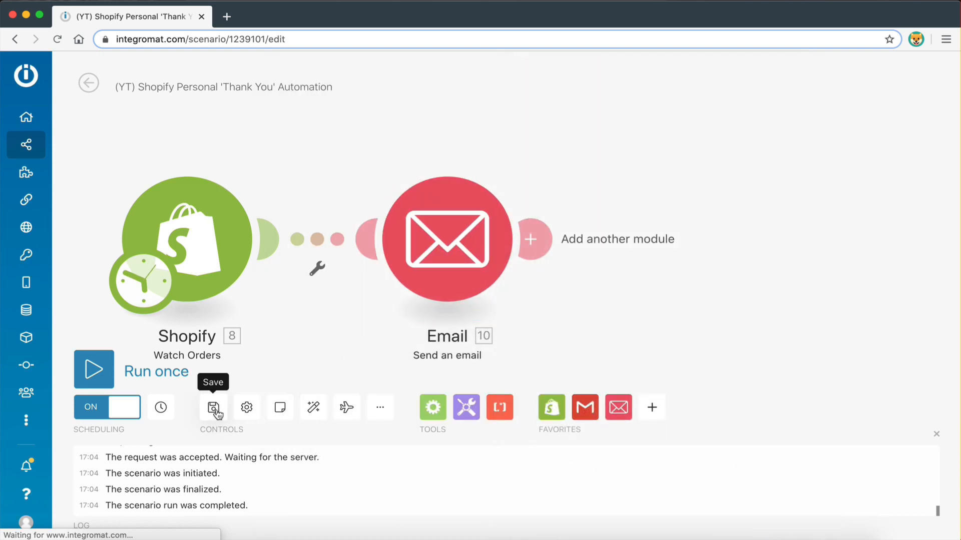
pyautogui.moveTo(326, 358); pyautogui.dragTo(455, 324)
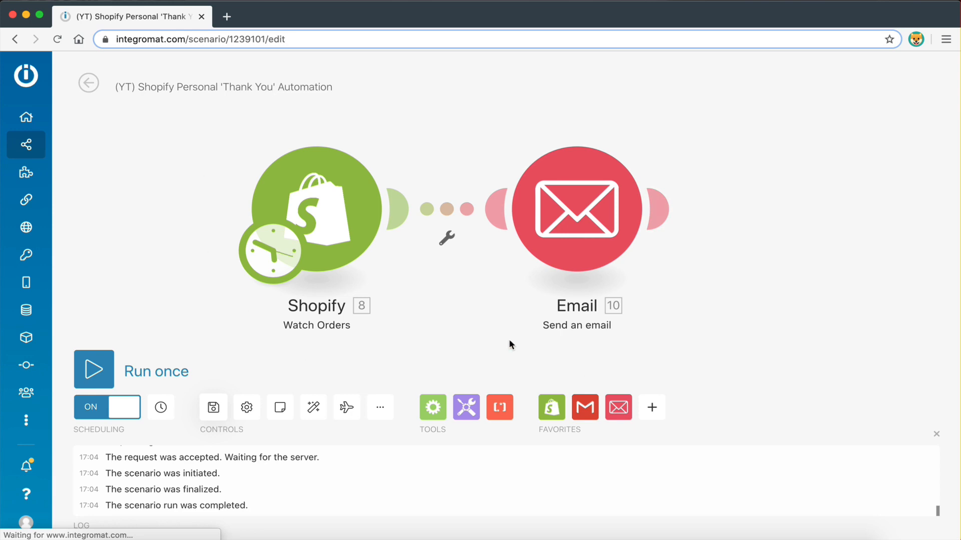
pyautogui.hotkey('ctrl', 'Left')
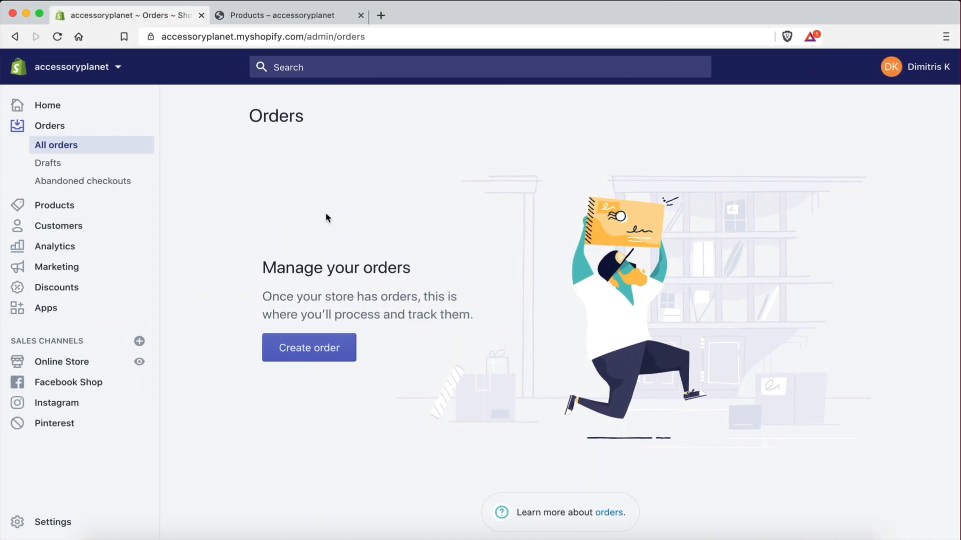
# Open the Portable Sealer from the storefront Products page and choose Buy it now
pyautogui.click(253, 17)
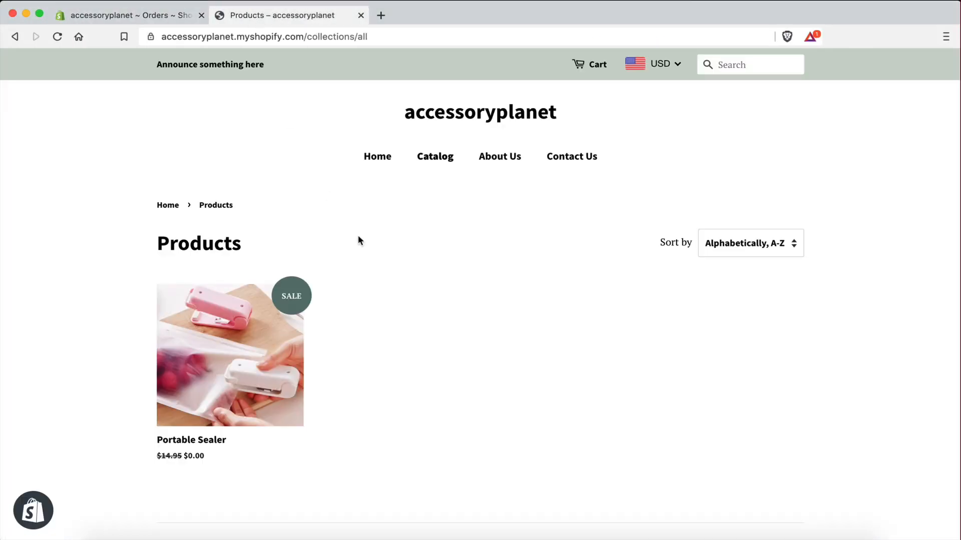
pyautogui.click(216, 354)
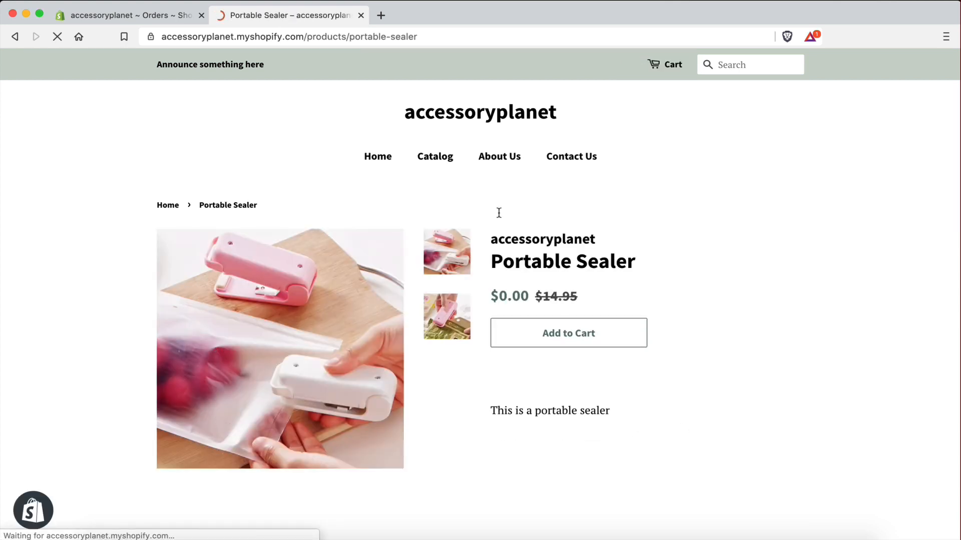
pyautogui.scroll(-1, 556, 403)
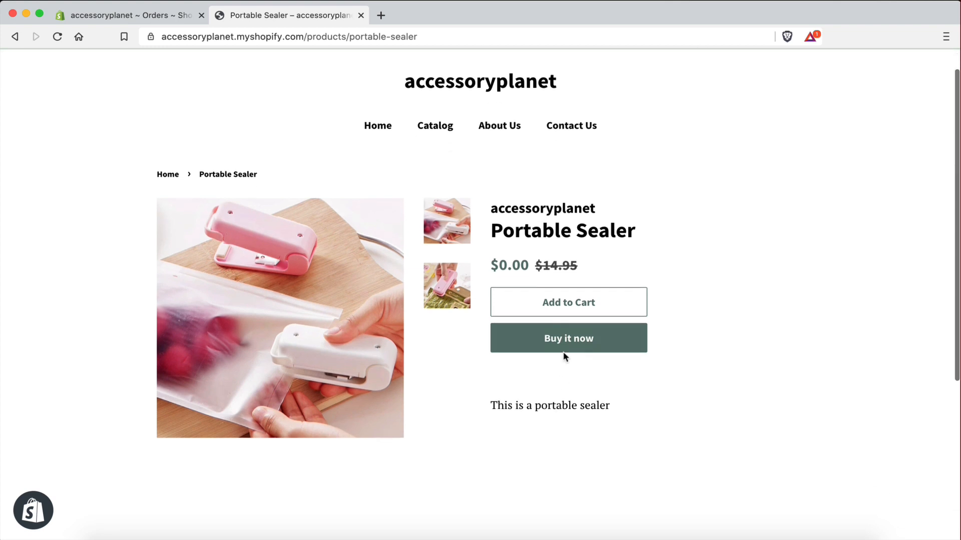
pyautogui.click(560, 344)
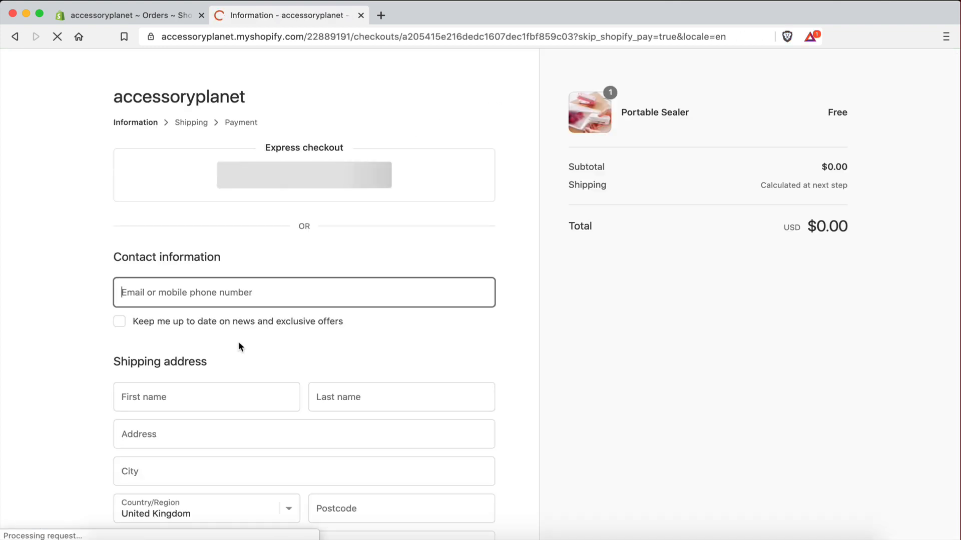
# Enter the contact e-mail and the customer's first and last name at checkout
pyautogui.scroll(-3, 238, 341)
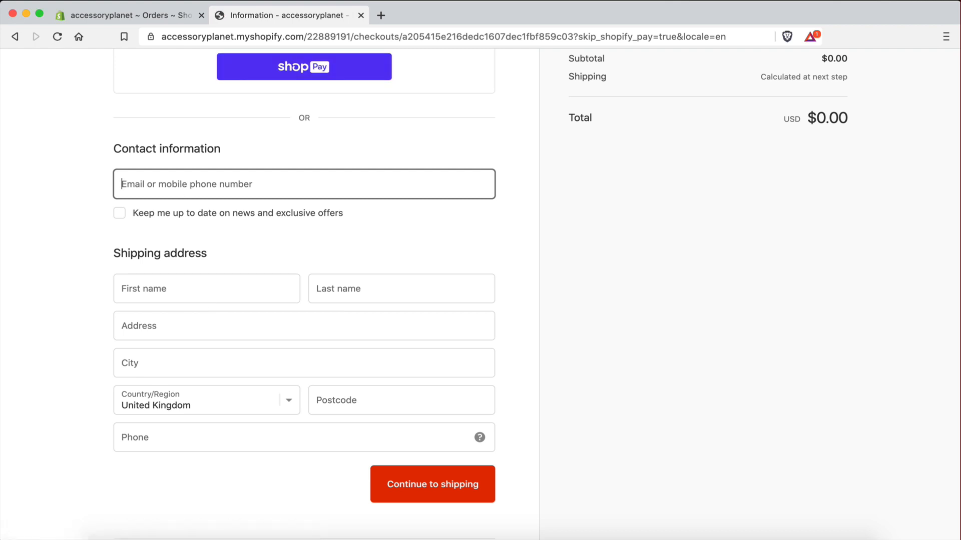
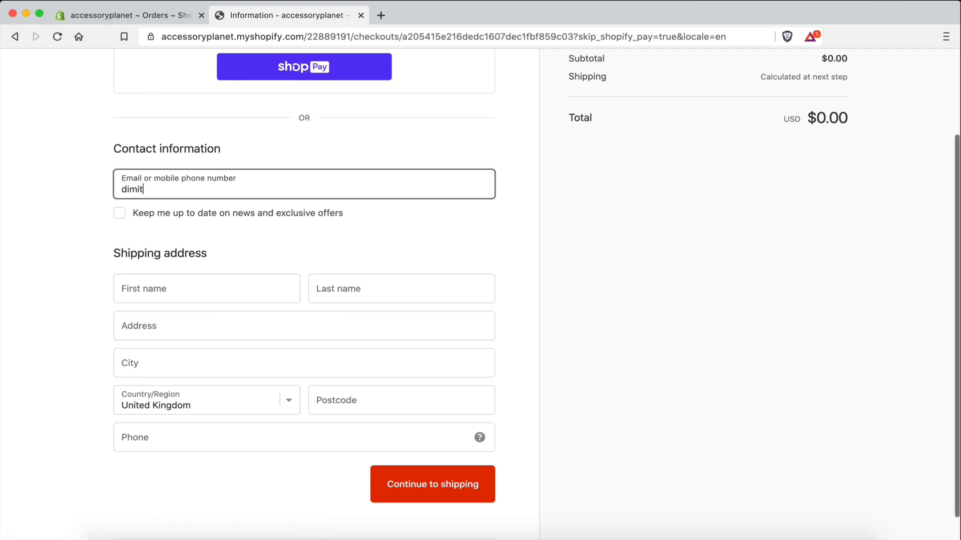
pyautogui.press('Tab')
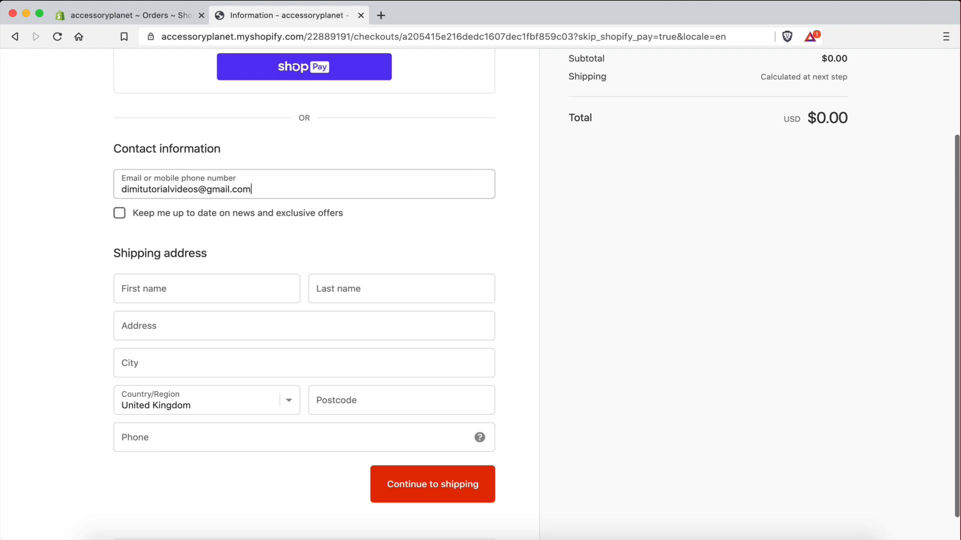
pyautogui.click(186, 278)
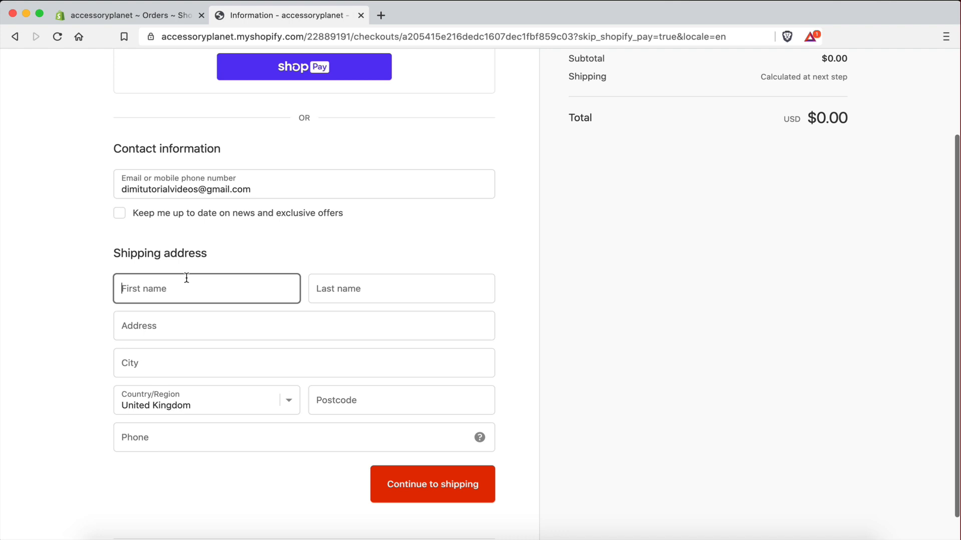
pyautogui.write('C')
pyautogui.press('BackSpace')
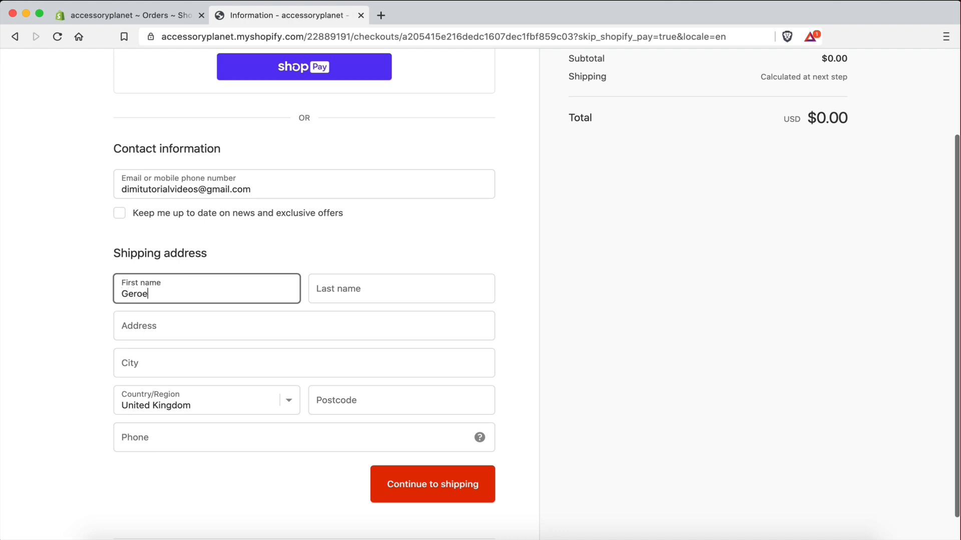
pyautogui.write('George')
pyautogui.click(383, 294)
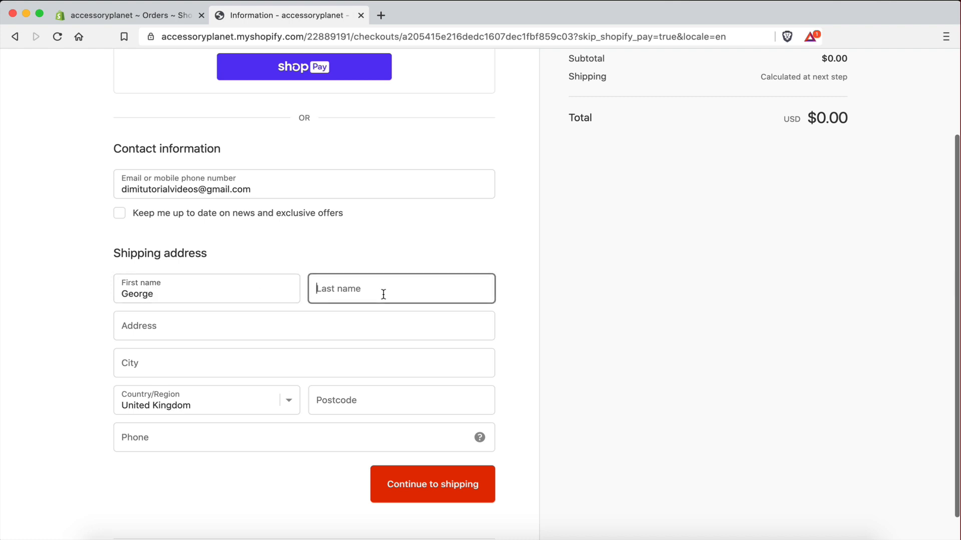
pyautogui.write('K')
# Fill in street address, city, postcode and phone number, then continue to shipping
pyautogui.click(217, 331)
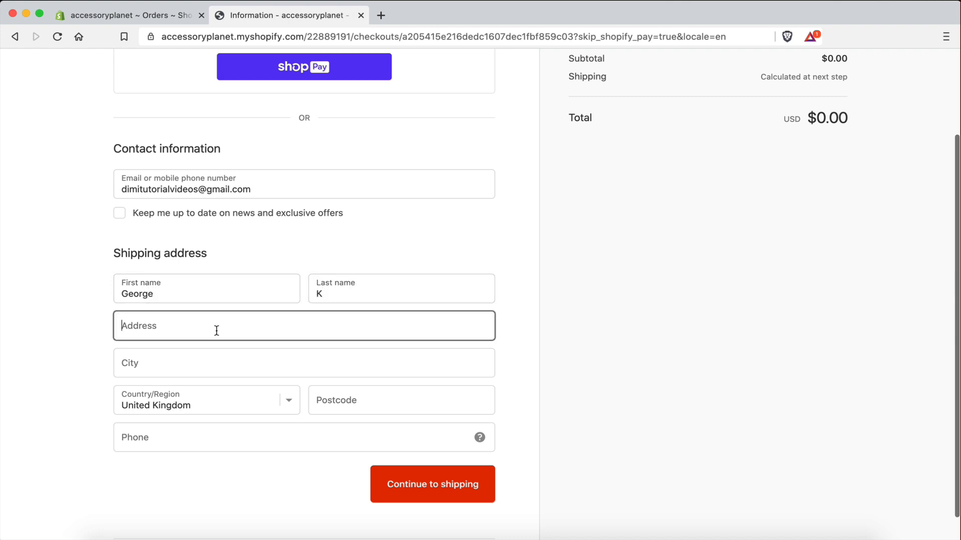
pyautogui.write('random address')
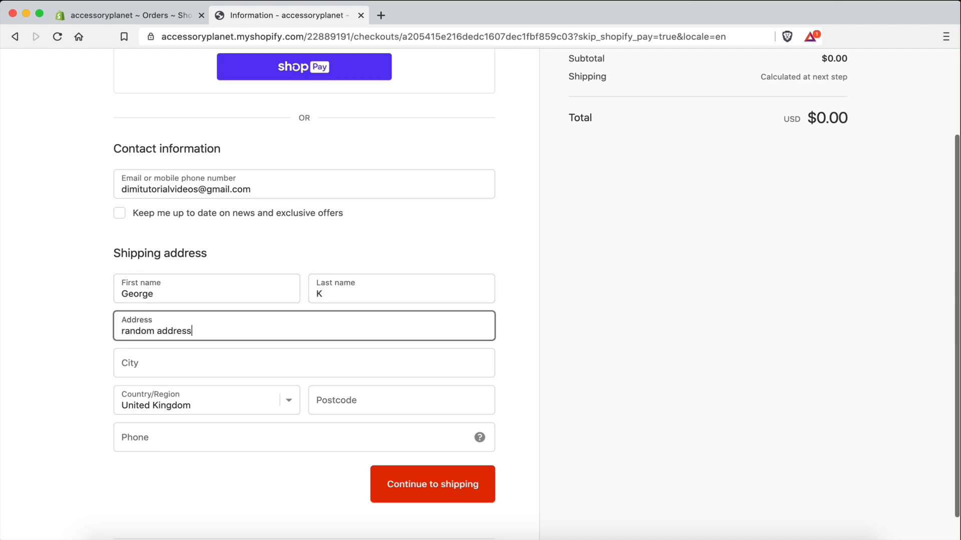
pyautogui.click(220, 368)
pyautogui.write('London')
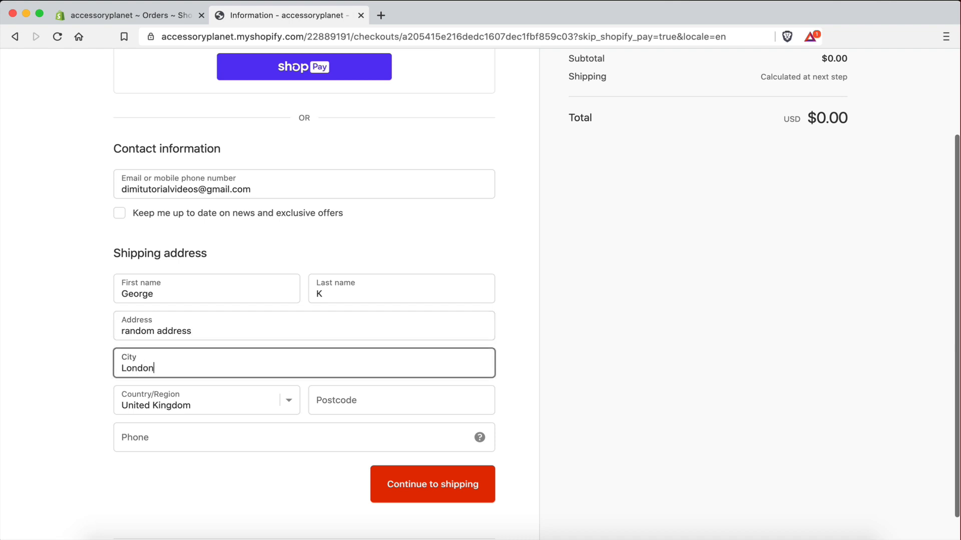
pyautogui.click(375, 393)
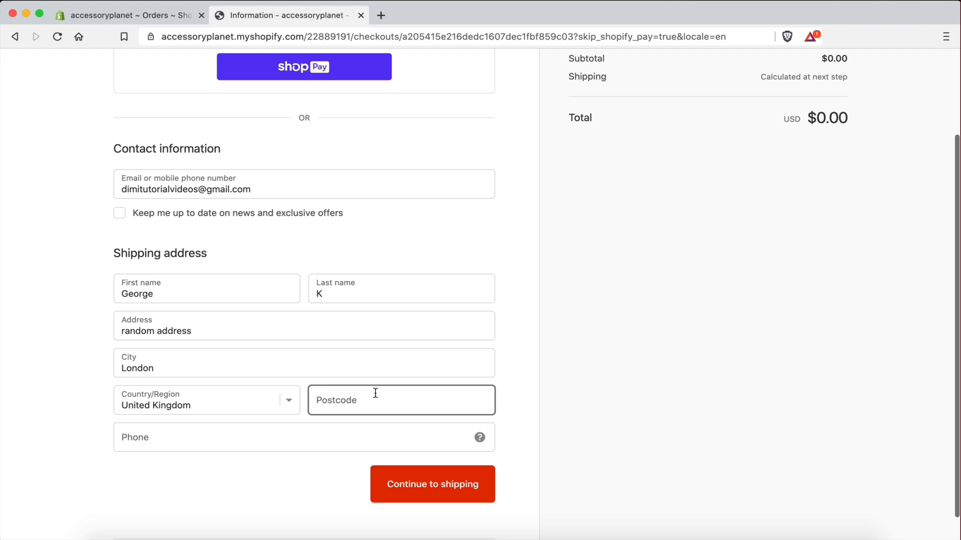
pyautogui.write('E1 G4885')
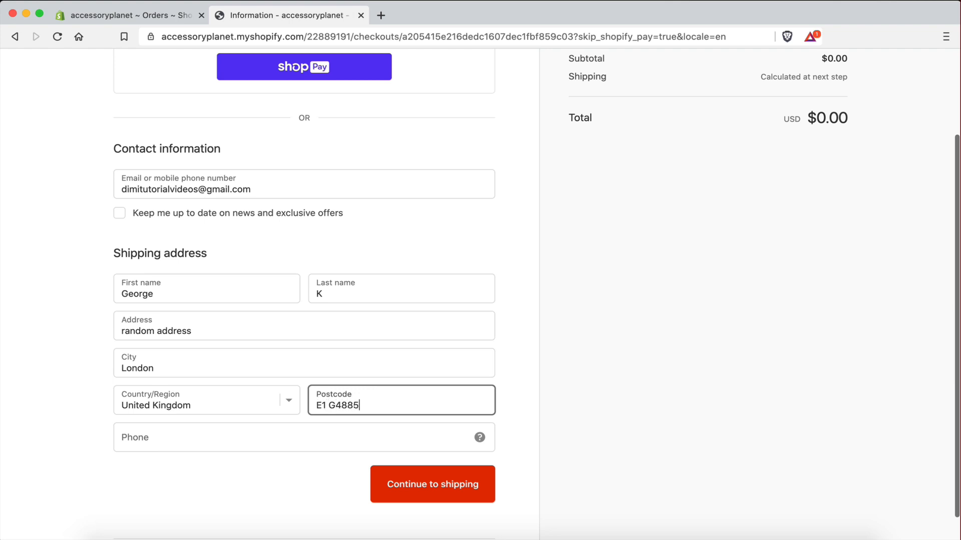
pyautogui.click(350, 430)
pyautogui.write('84939483')
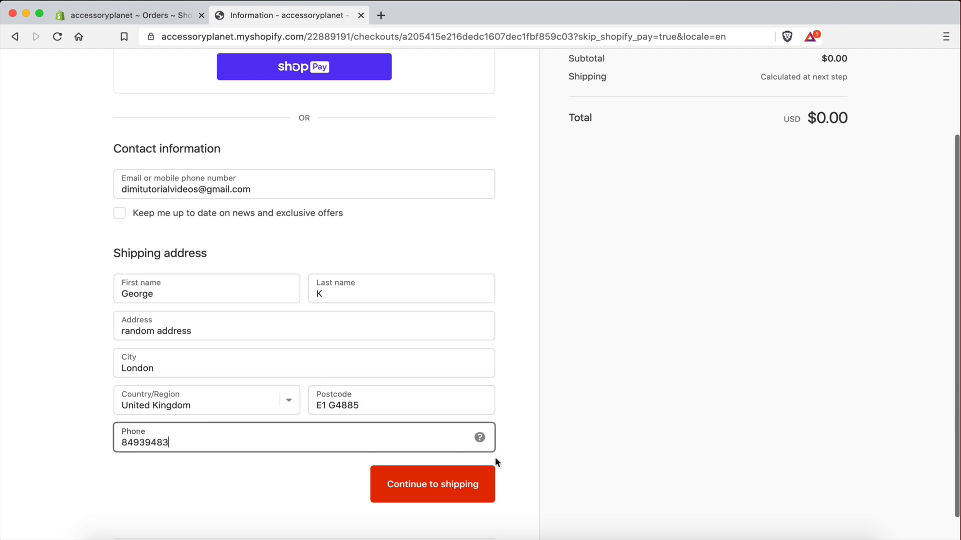
pyautogui.click(446, 505)
pyautogui.click(446, 476)
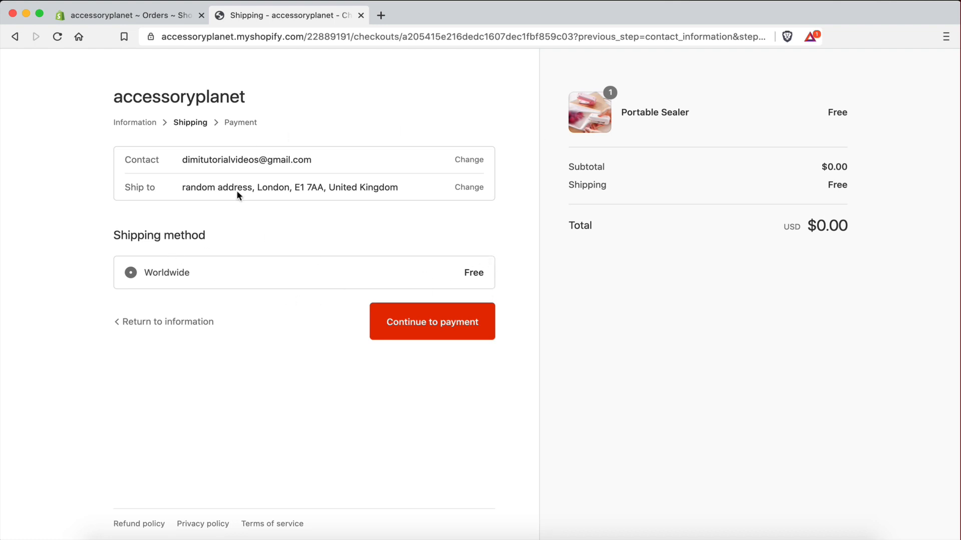
# Continue to payment and place the free $0.00 Portable Sealer order with Pay now
pyautogui.click(421, 326)
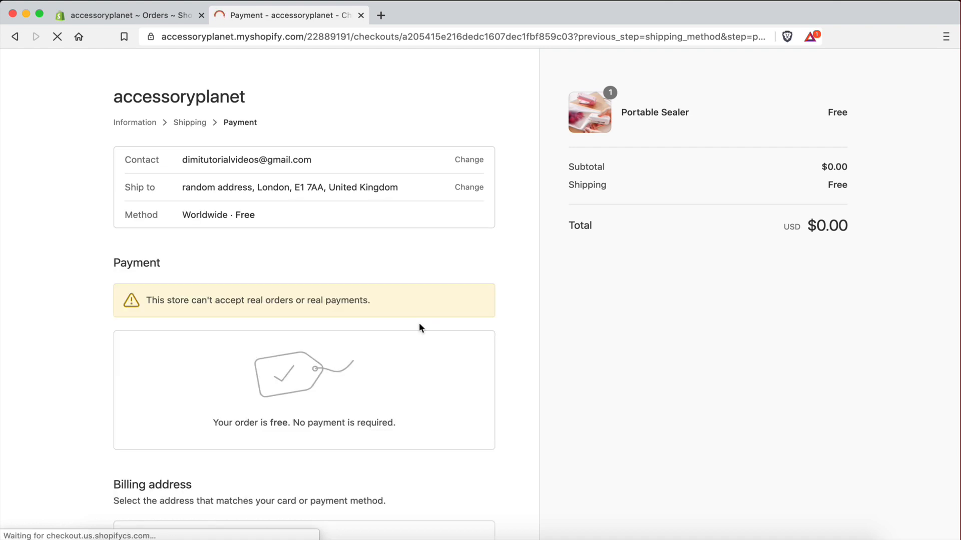
pyautogui.scroll(-5, 418, 430)
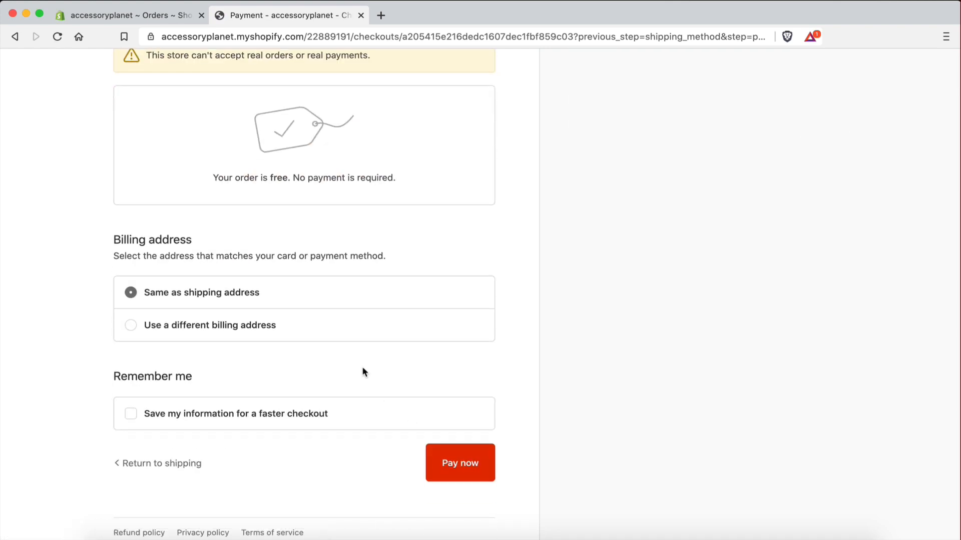
pyautogui.click(453, 460)
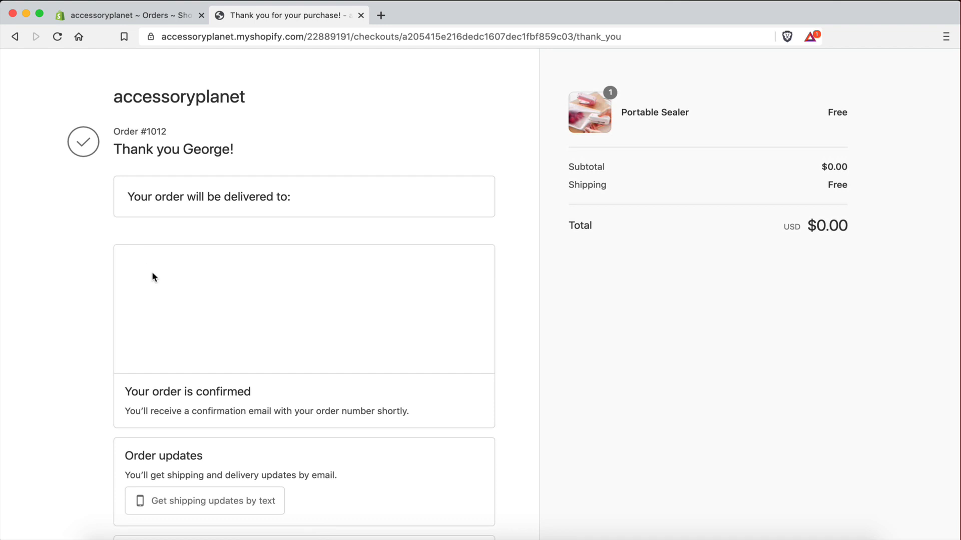
# Review the order confirmation page, then switch desktops to the Gmail inbox
pyautogui.scroll(-2, 124, 357)
pyautogui.scroll(2, 440, 299)
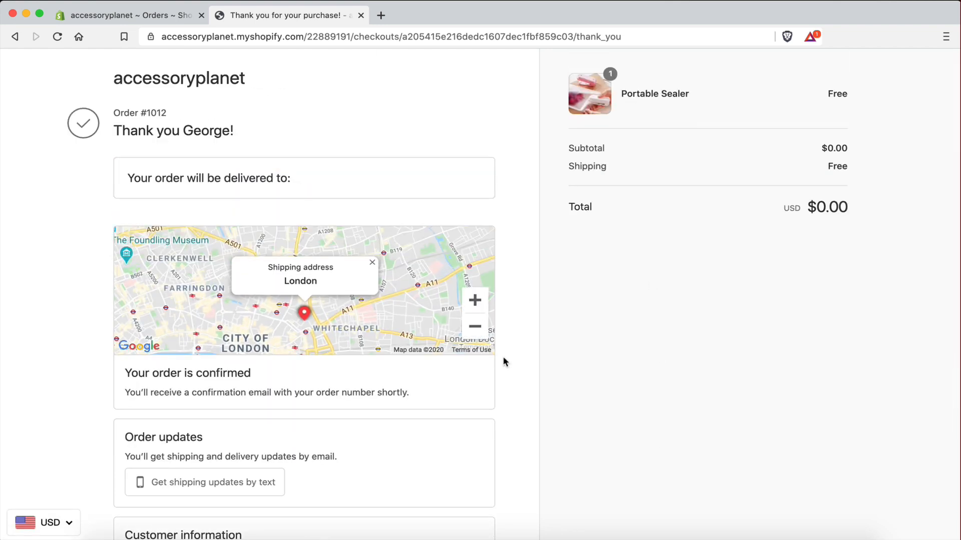
pyautogui.scroll(-3, 503, 361)
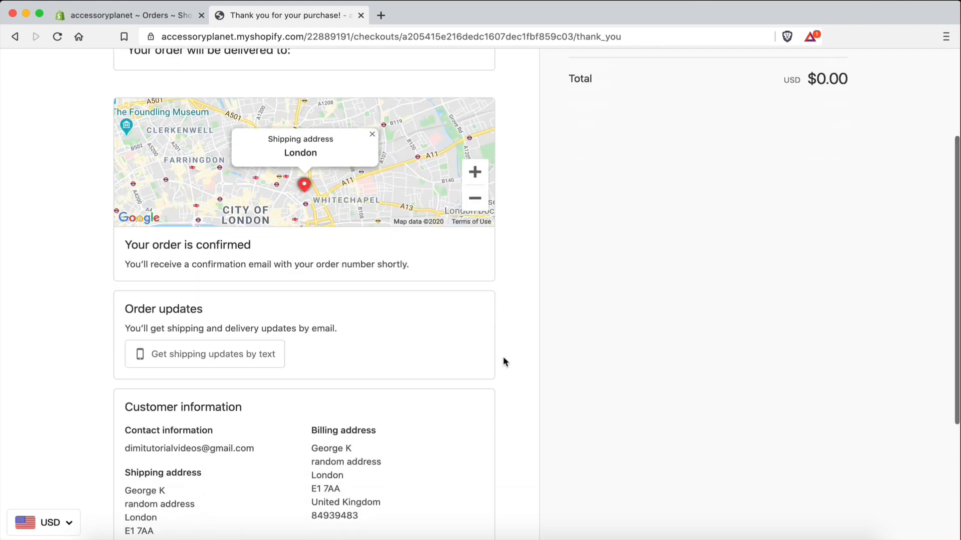
pyautogui.scroll(2, 419, 350)
pyautogui.scroll(1, 419, 380)
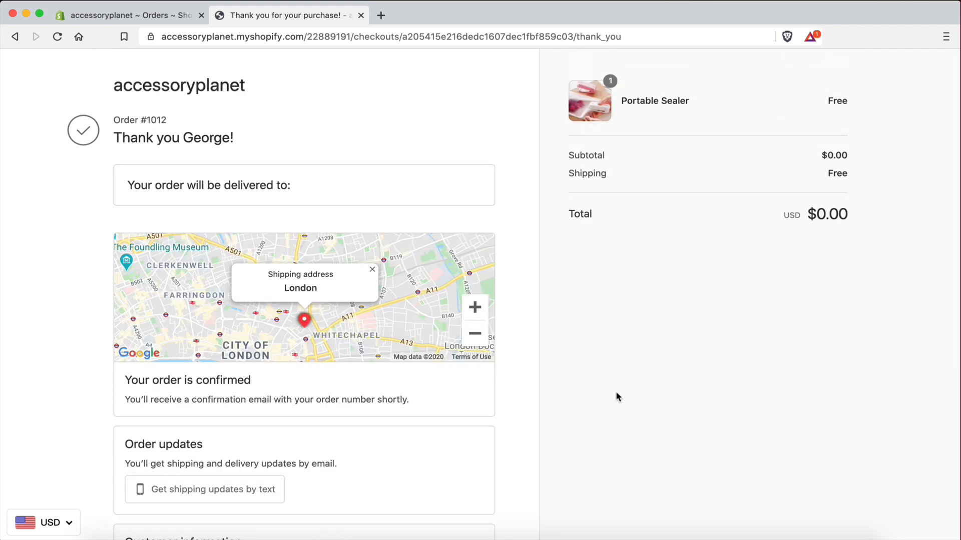
pyautogui.scroll(1, 616, 391)
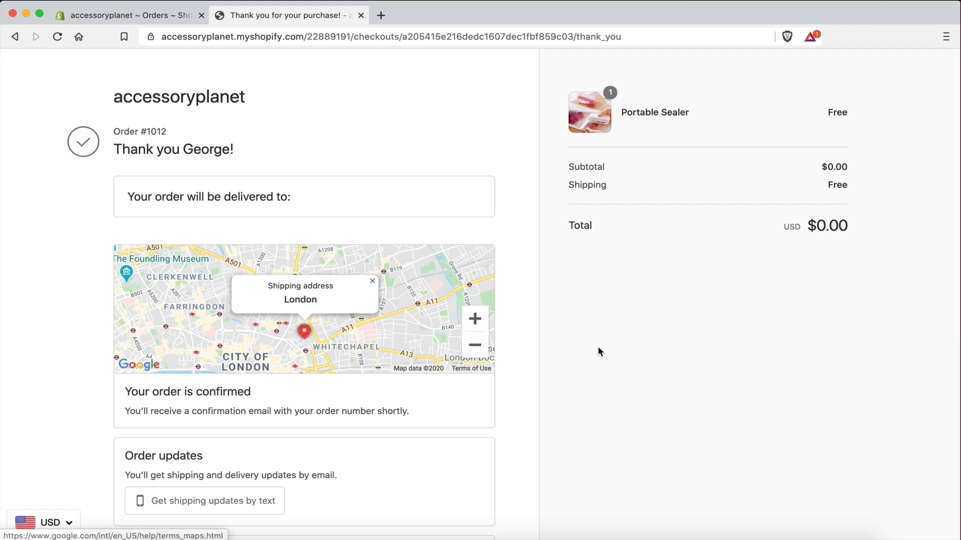
pyautogui.hotkey('ctrl', 'Right')
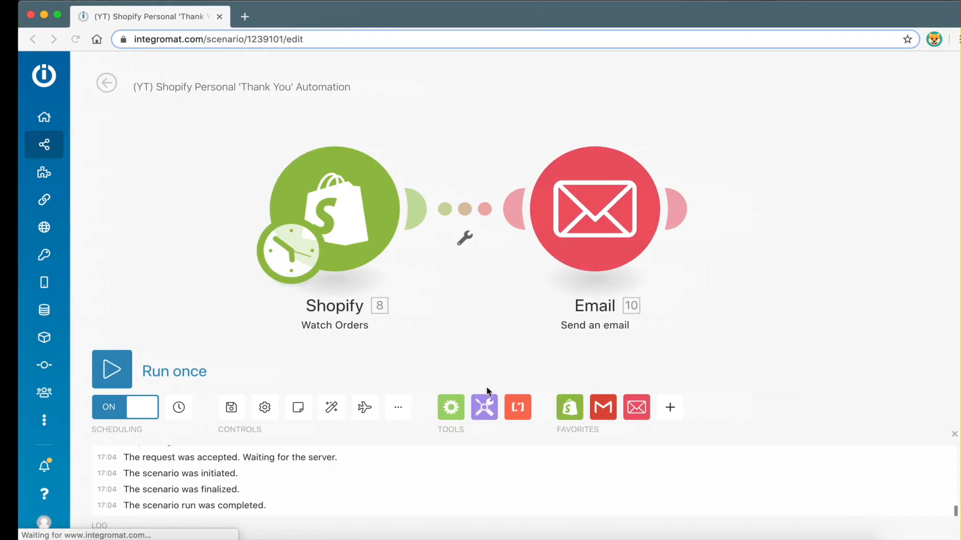
pyautogui.hotkey('ctrl', 'Right')
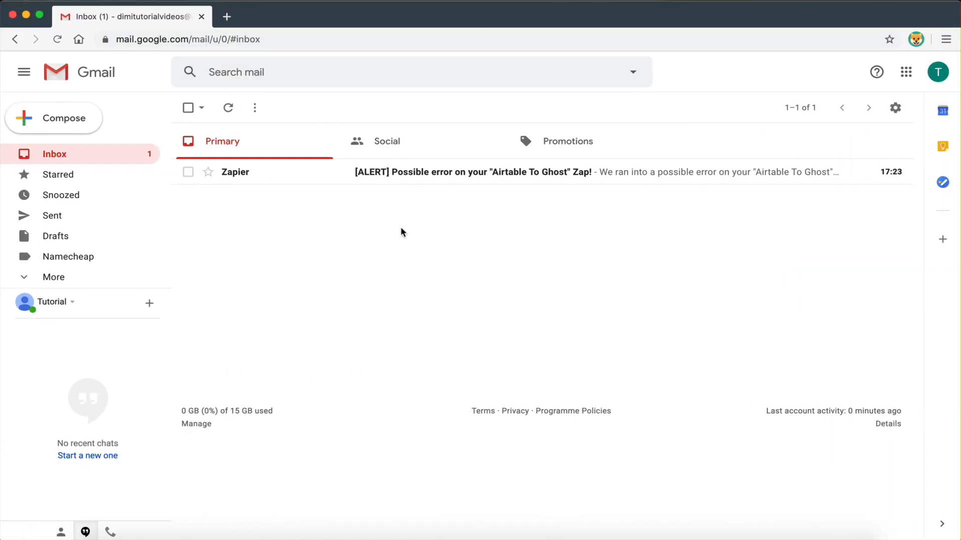
# Refresh the Gmail inbox, then open the Shopify module's schedule showing 15-minute intervals
pyautogui.click(229, 108)
pyautogui.hotkey('ctrl', 'Left')
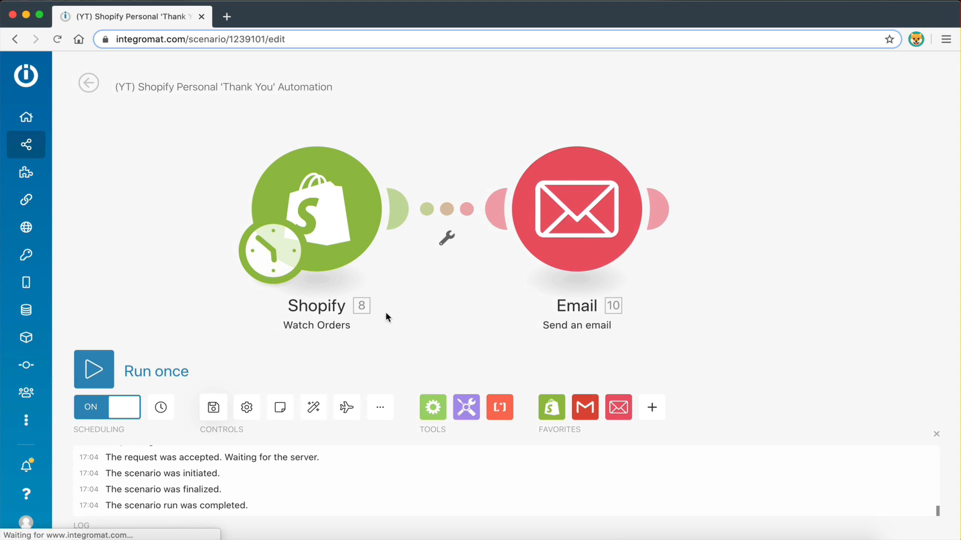
pyautogui.click(271, 270)
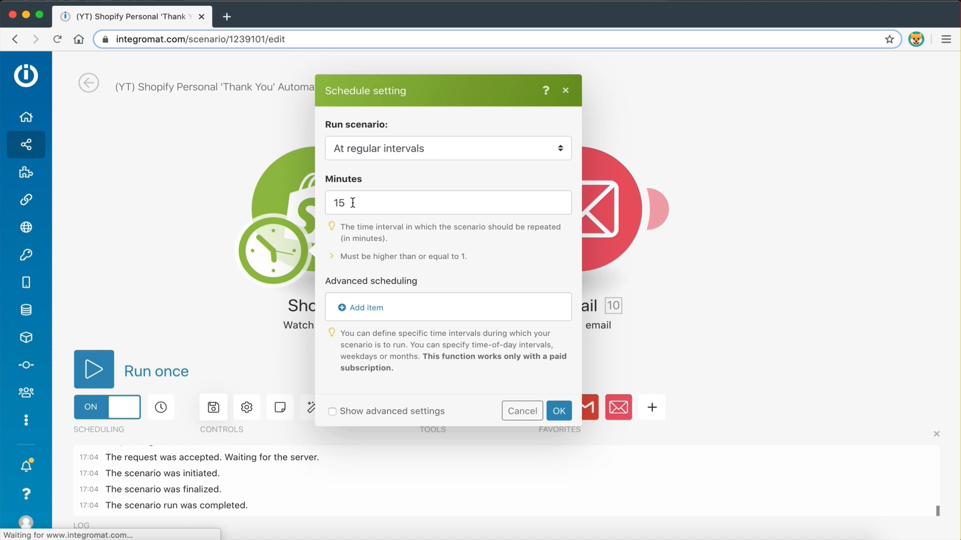
# Re-enter 15 minutes as the schedule interval, save it, and run the scenario once
pyautogui.click(353, 203)
pyautogui.press('BackSpace')
pyautogui.press('BackSpace')
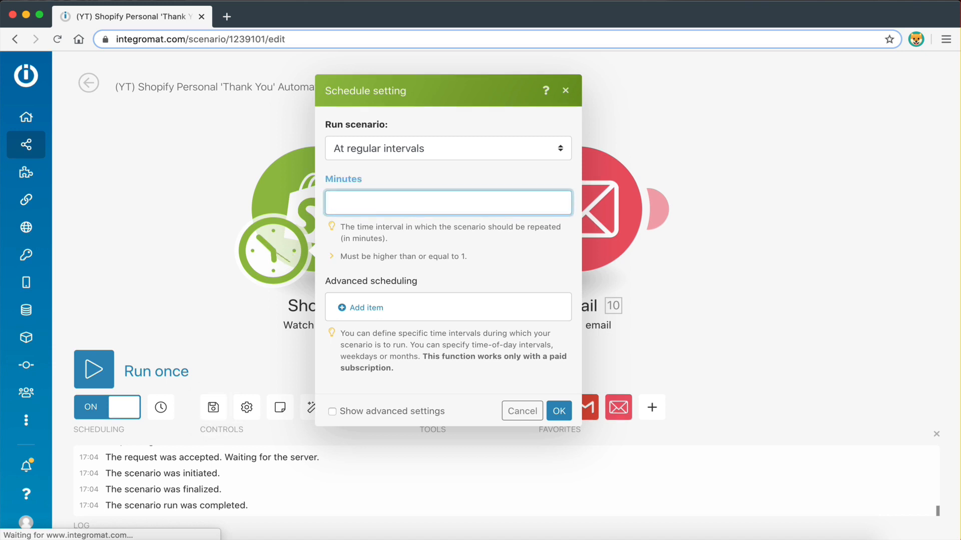
pyautogui.write('15')
pyautogui.click(463, 235)
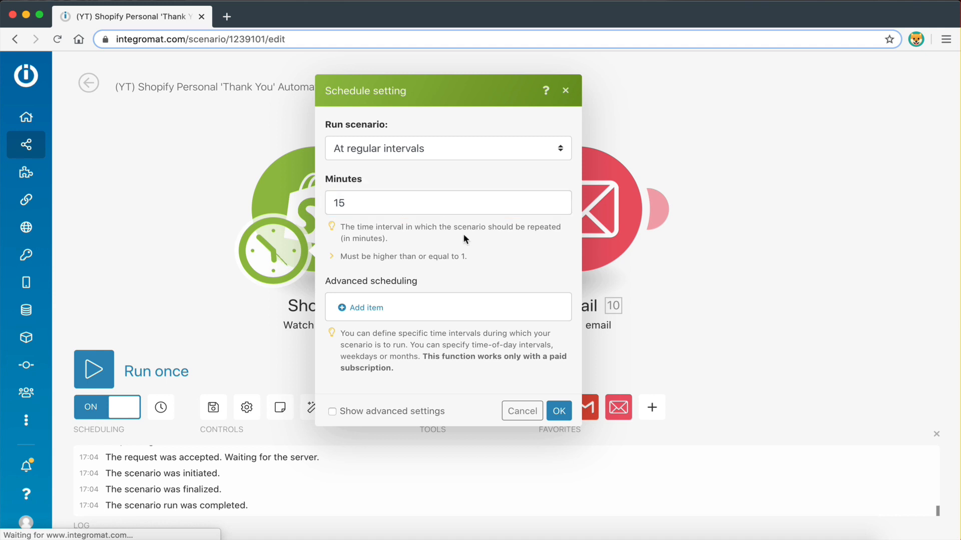
pyautogui.click(559, 410)
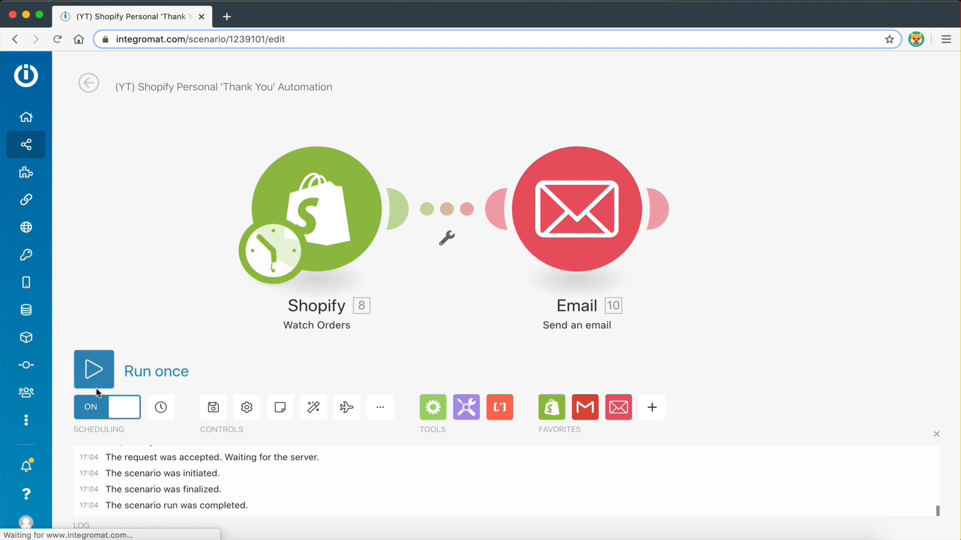
pyautogui.click(94, 370)
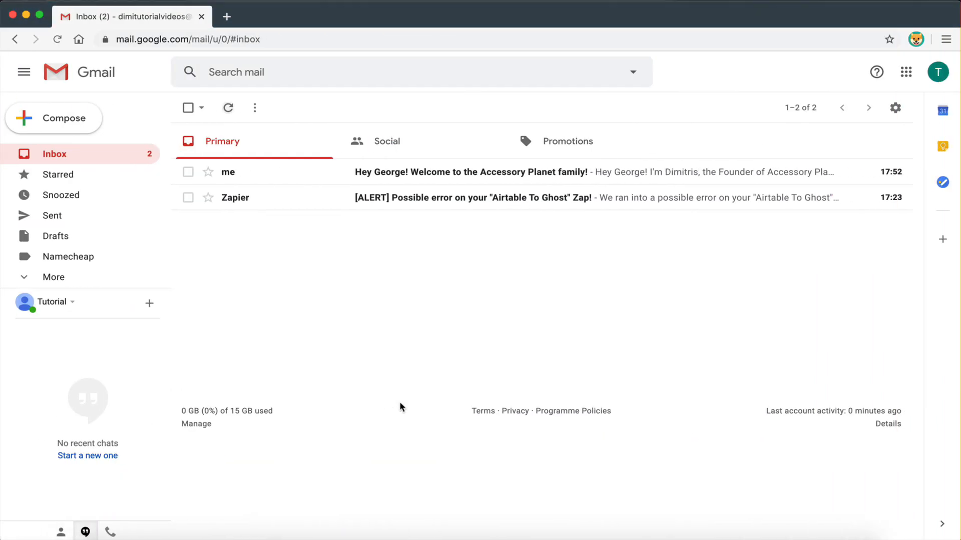
# Open the welcome email and check it names the product Portable Sealer and the city London
pyautogui.click(301, 175)
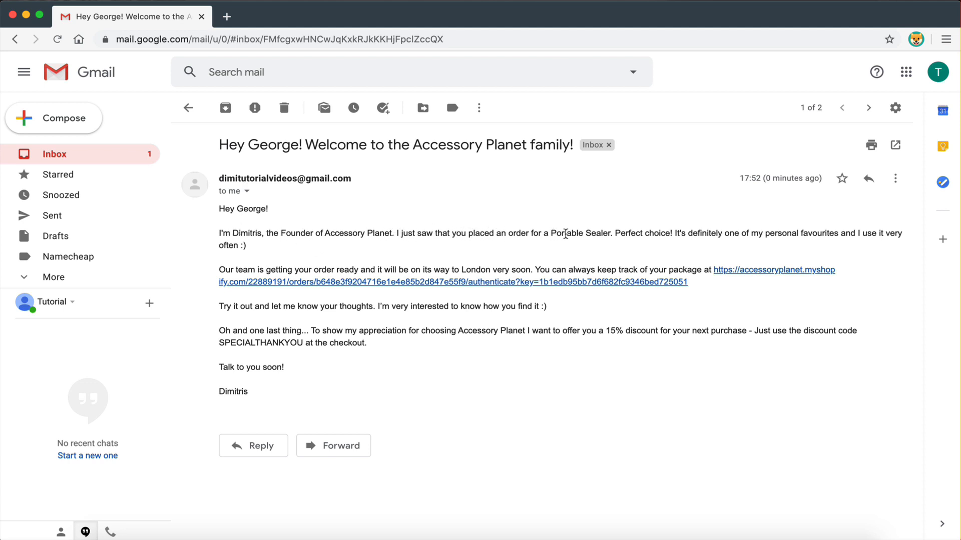
pyautogui.moveTo(565, 233); pyautogui.dragTo(609, 234)
pyautogui.click(610, 233)
pyautogui.moveTo(461, 270); pyautogui.dragTo(493, 269)
pyautogui.click(489, 270)
# Follow the order tracking link, then return to the email and review the discount paragraph
pyautogui.click(737, 270)
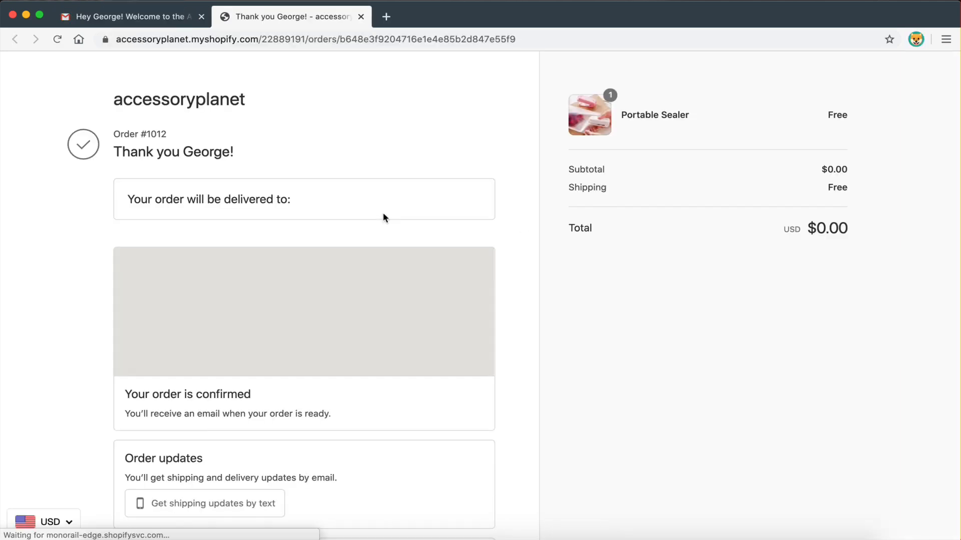
pyautogui.click(154, 17)
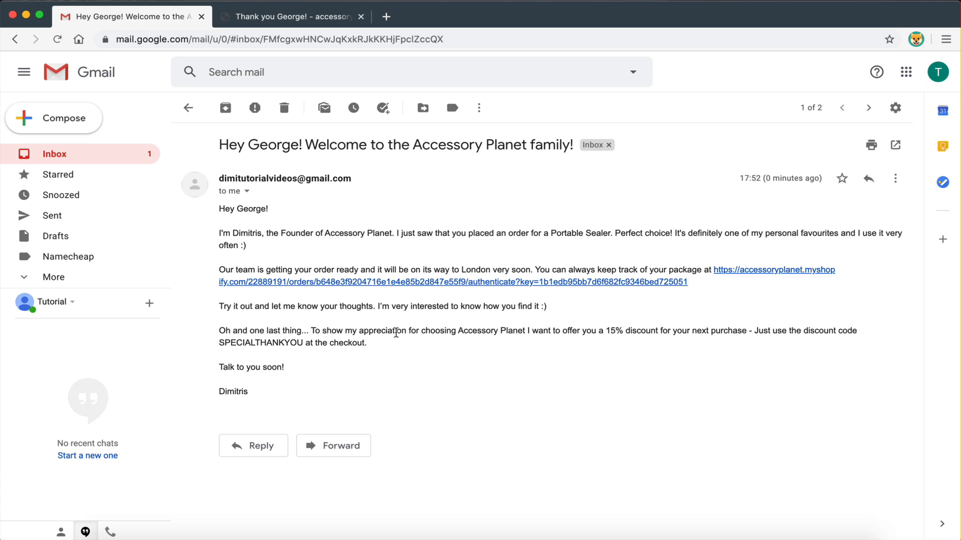
pyautogui.moveTo(395, 331); pyautogui.dragTo(584, 326)
pyautogui.click(583, 325)
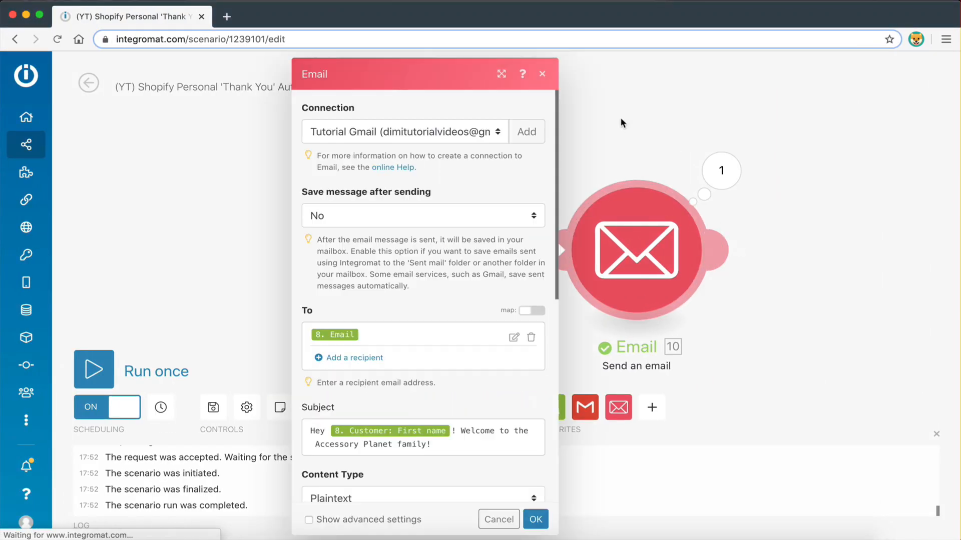
# Reopen the Email module settings and scroll through its message content
pyautogui.click(620, 118)
pyautogui.click(627, 224)
pyautogui.scroll(-6, 509, 252)
pyautogui.scroll(-3, 425, 408)
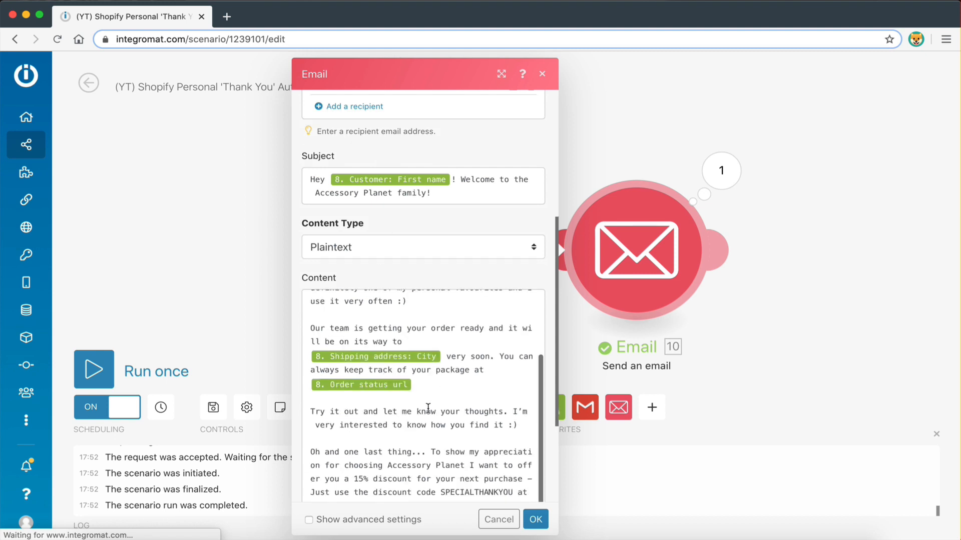
pyautogui.scroll(3, 426, 408)
pyautogui.scroll(-3, 455, 280)
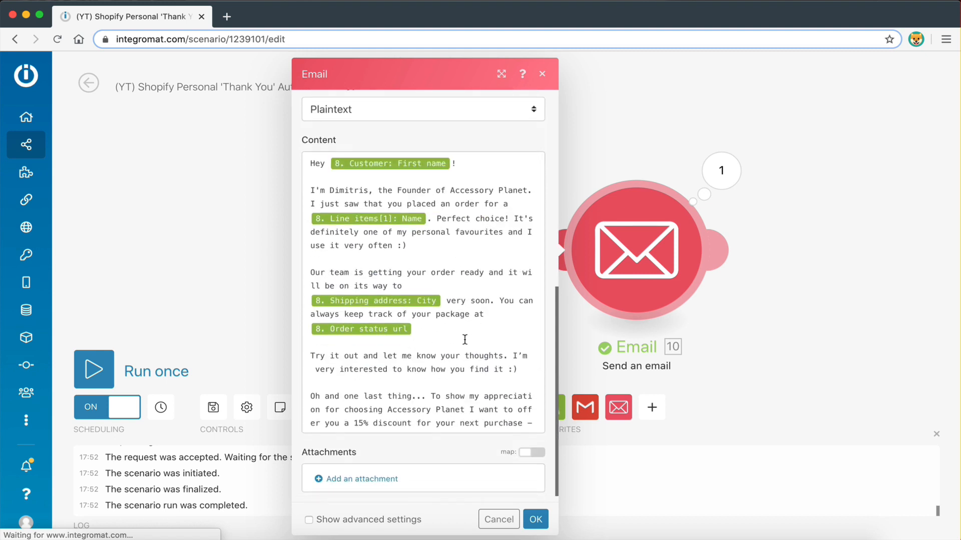
pyautogui.scroll(-3, 417, 323)
# Browse the Shopify order fields available for mapping into the email content
pyautogui.click(417, 279)
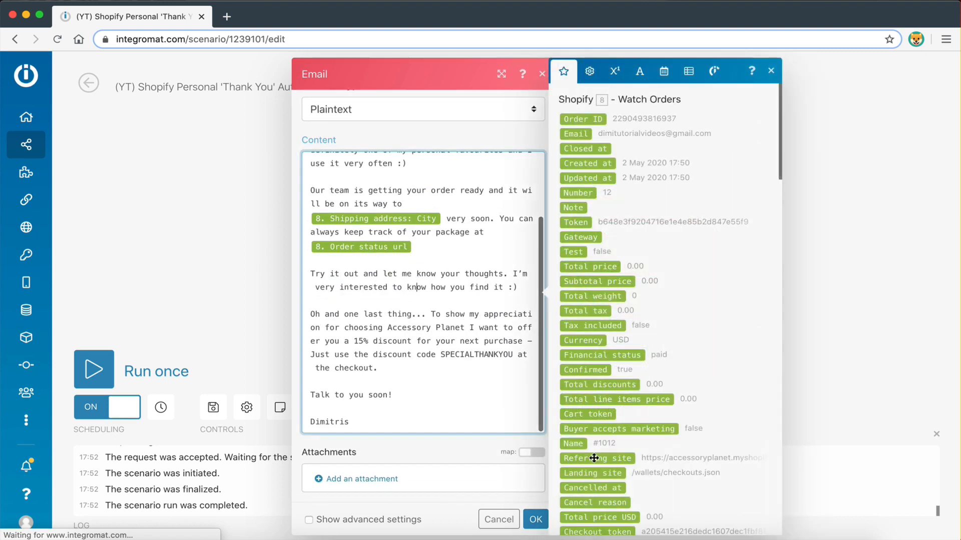
pyautogui.scroll(-1, 596, 457)
pyautogui.scroll(1, 595, 458)
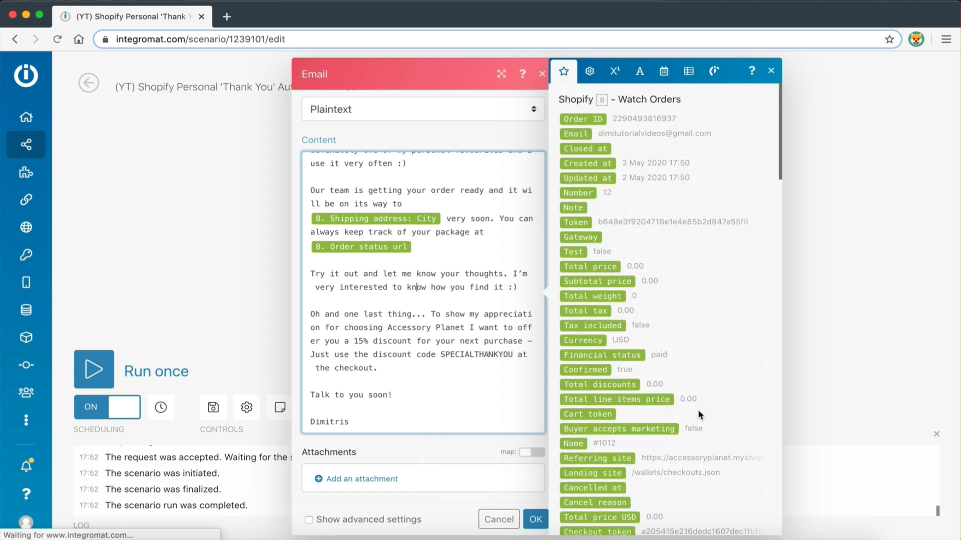
pyautogui.scroll(-5, 698, 415)
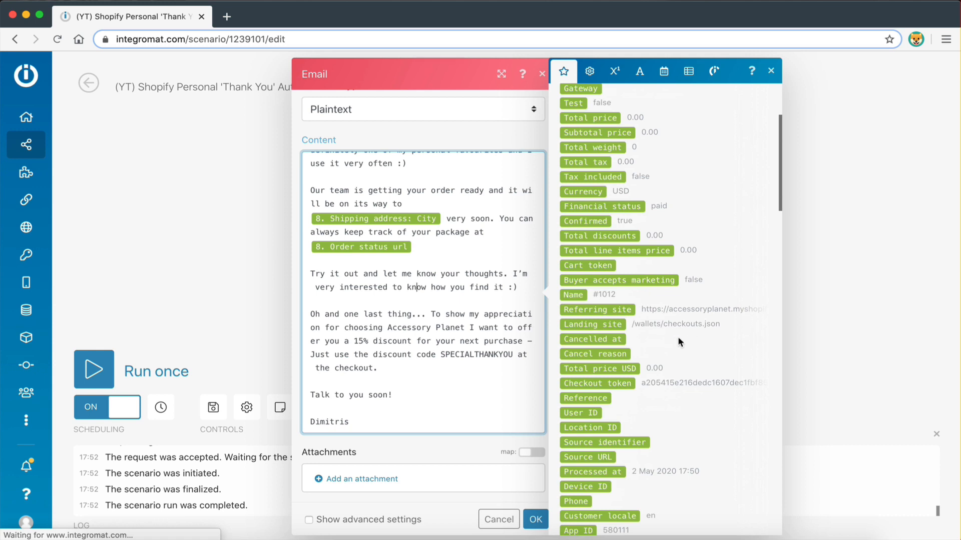
pyautogui.scroll(-8, 677, 342)
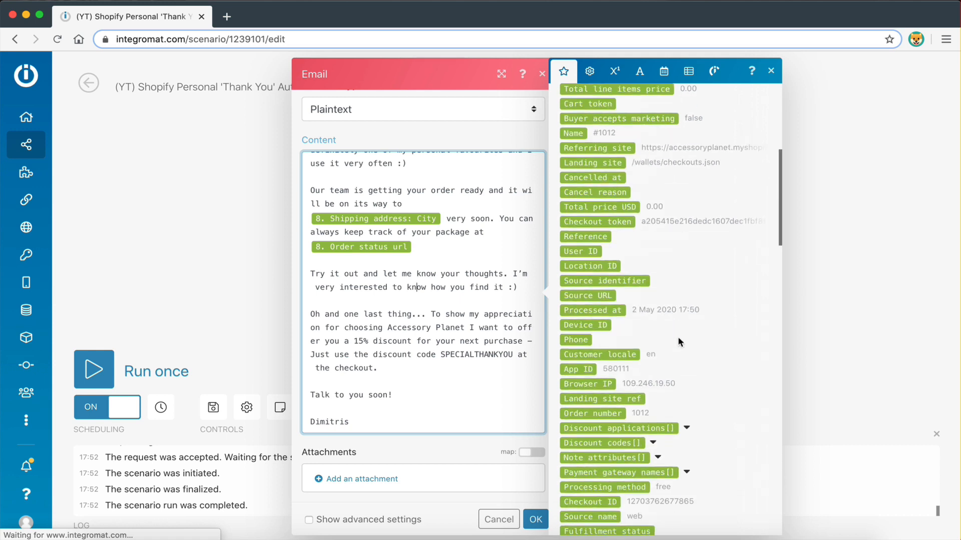
pyautogui.scroll(-6, 715, 358)
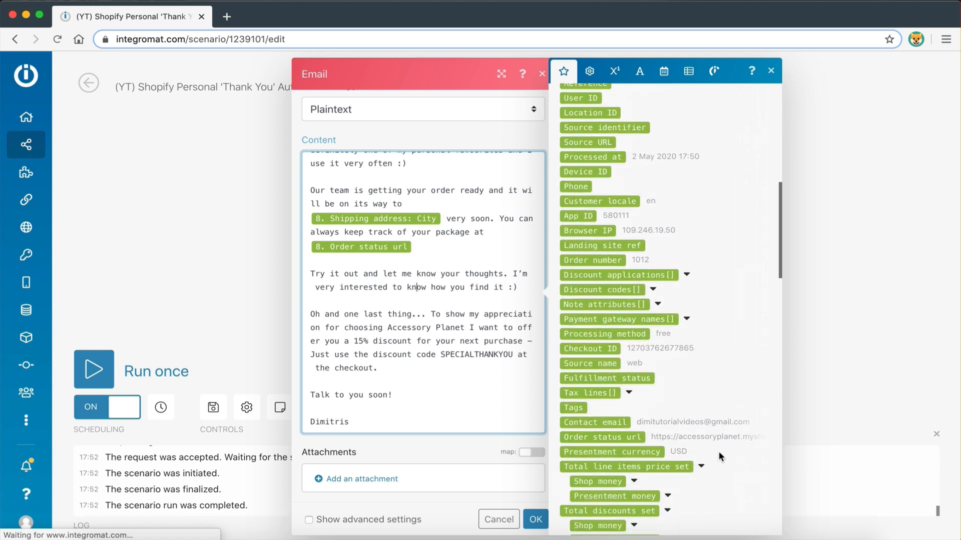
pyautogui.scroll(-20, 714, 364)
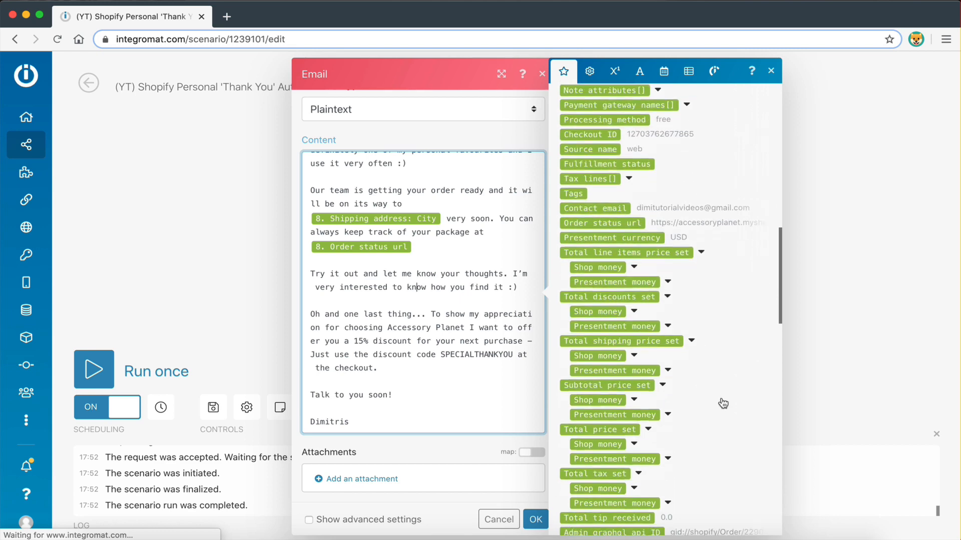
pyautogui.scroll(-6, 693, 329)
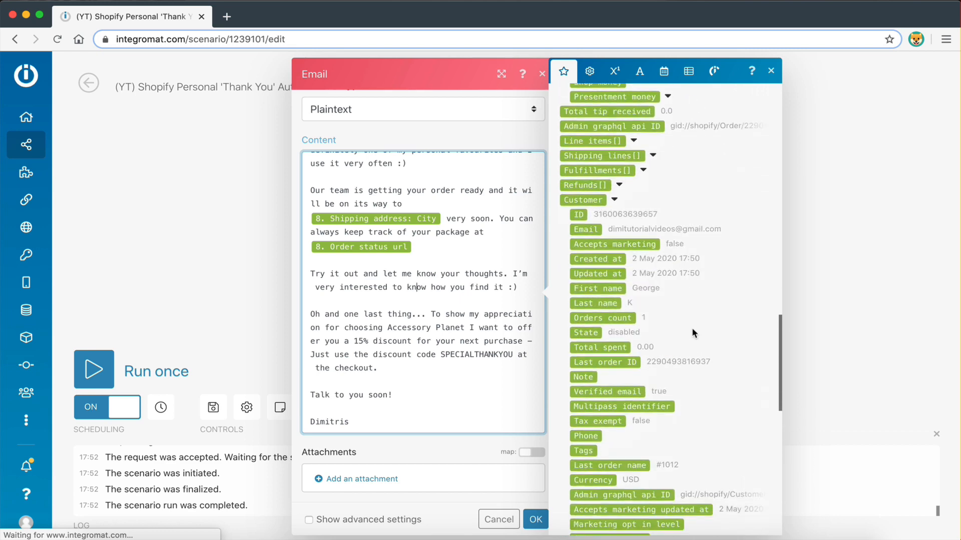
pyautogui.scroll(-5, 692, 329)
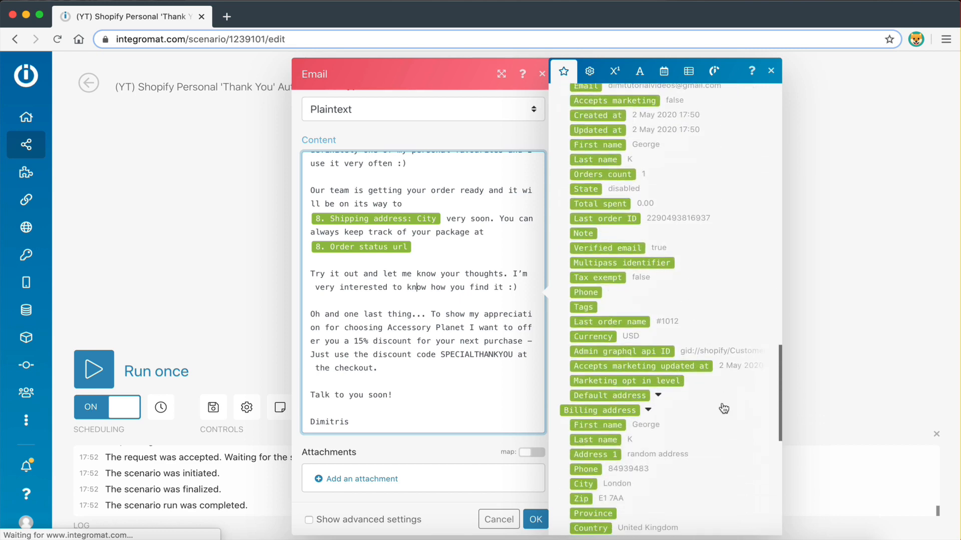
pyautogui.scroll(-9, 723, 408)
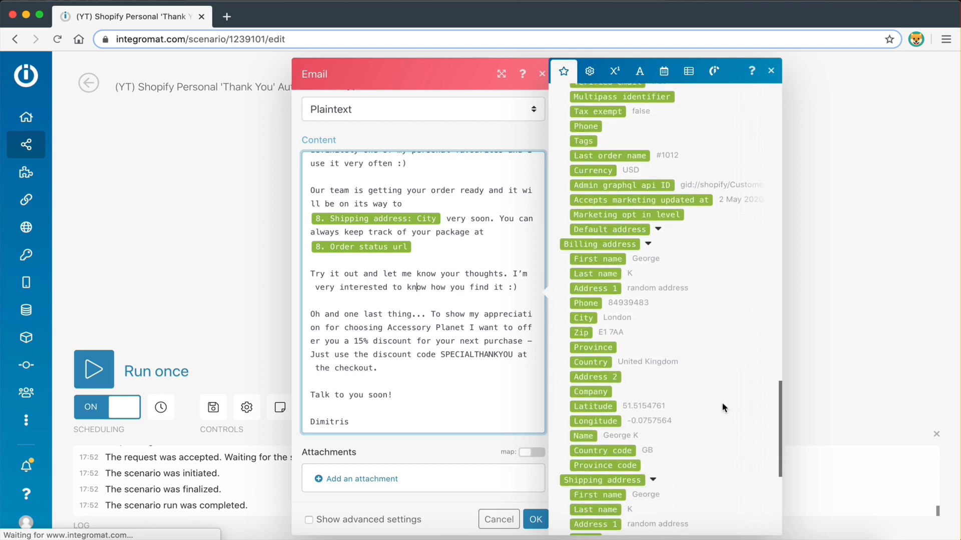
pyautogui.scroll(-4, 721, 401)
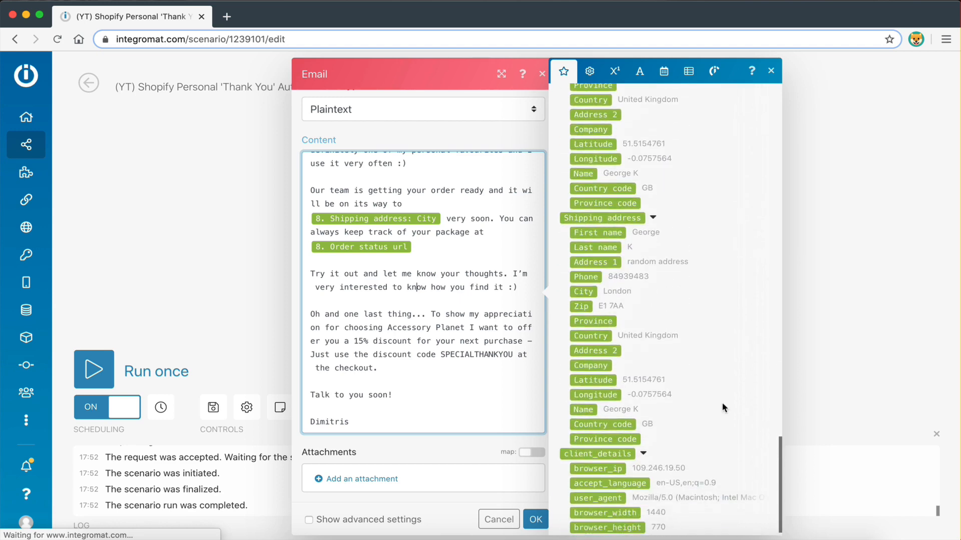
pyautogui.scroll(20, 651, 350)
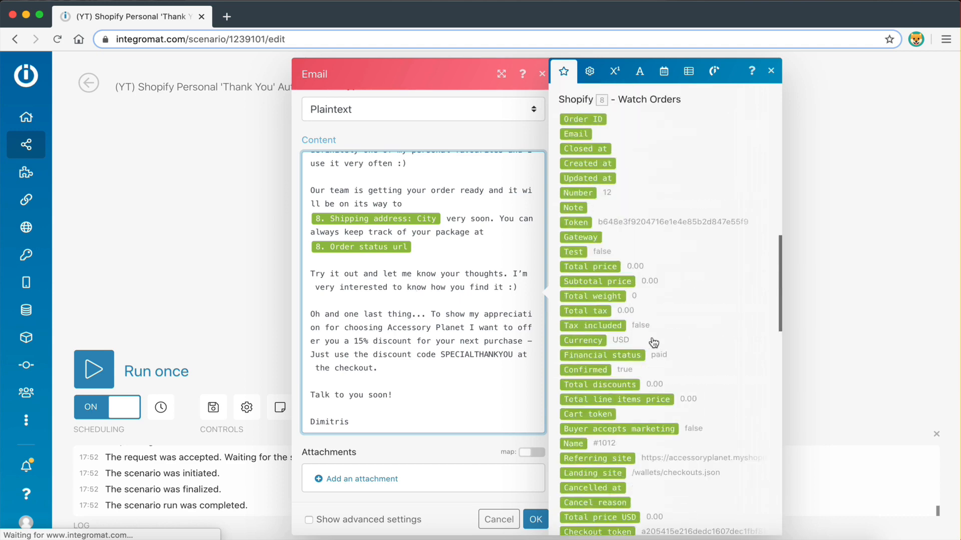
# Close the Shopify field list and save the Email module settings
pyautogui.click(770, 71)
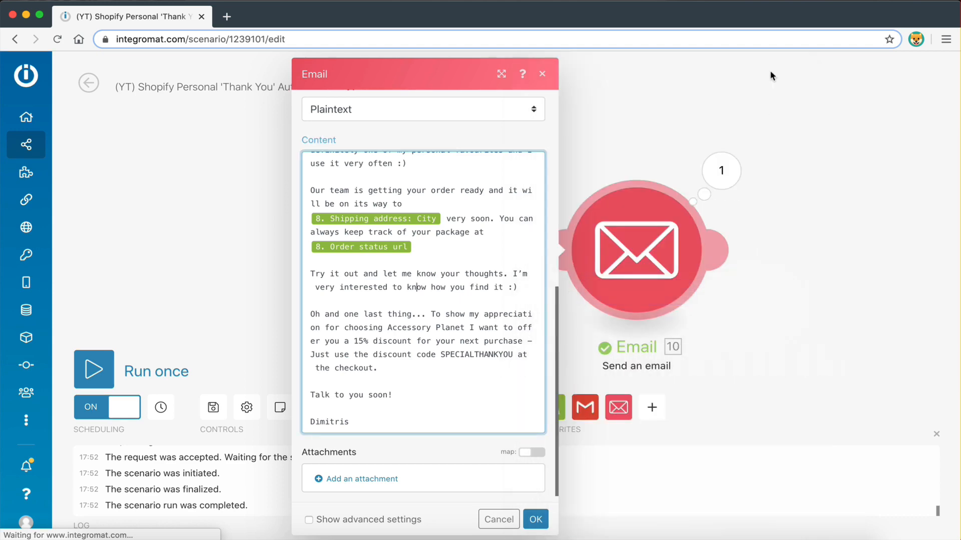
pyautogui.scroll(3, 413, 324)
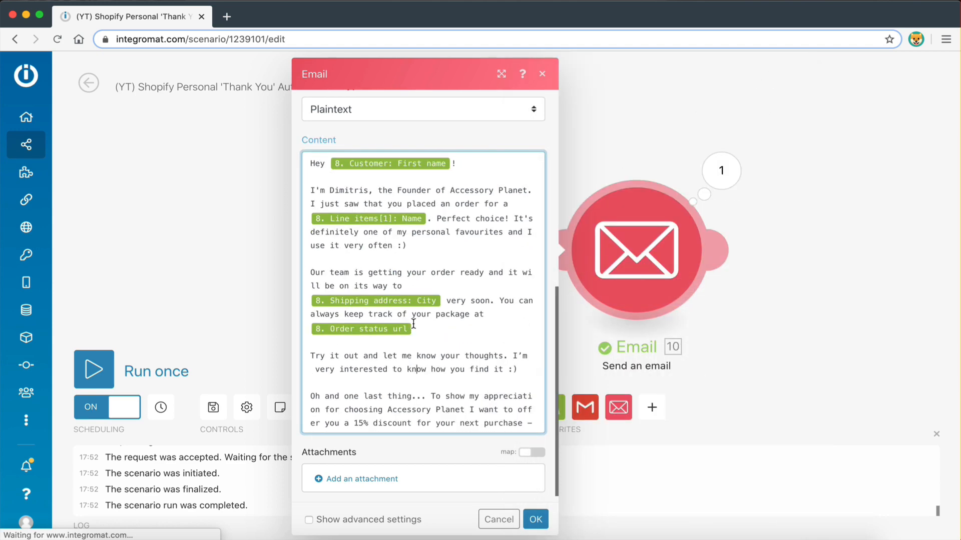
pyautogui.click(536, 521)
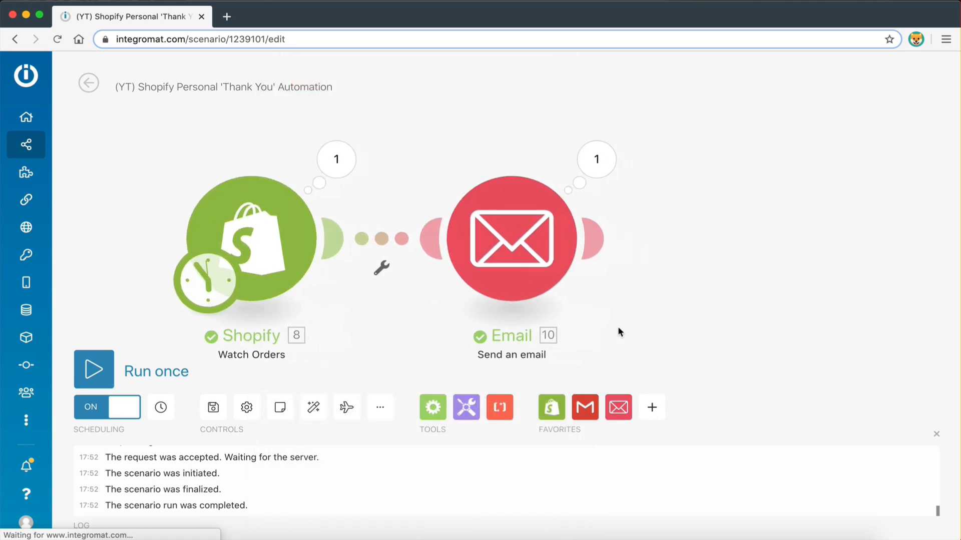
# Reposition the Email module and add a second Send an email module (Email 11) above it
pyautogui.moveTo(538, 247); pyautogui.dragTo(539, 299)
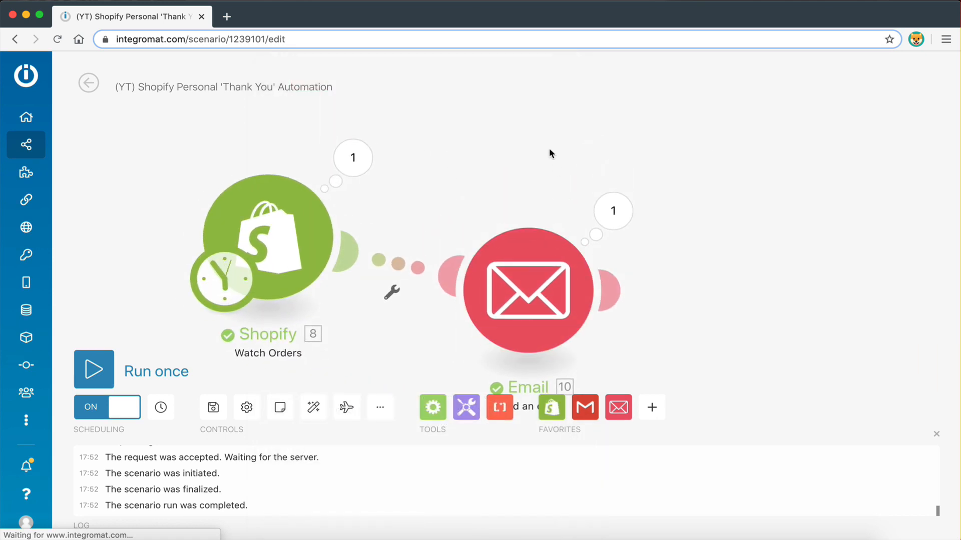
pyautogui.scroll(-2, 550, 150)
pyautogui.scroll(-2, 549, 148)
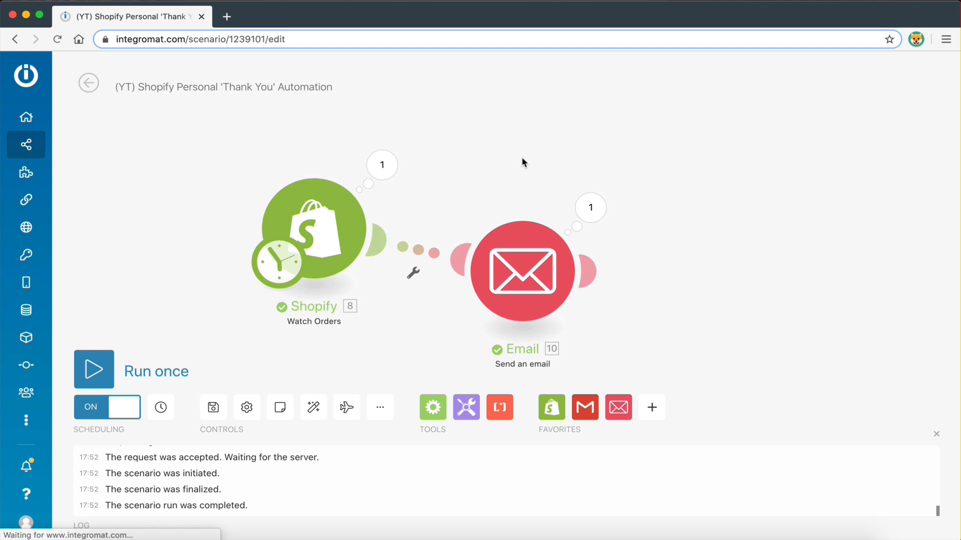
pyautogui.click(619, 410)
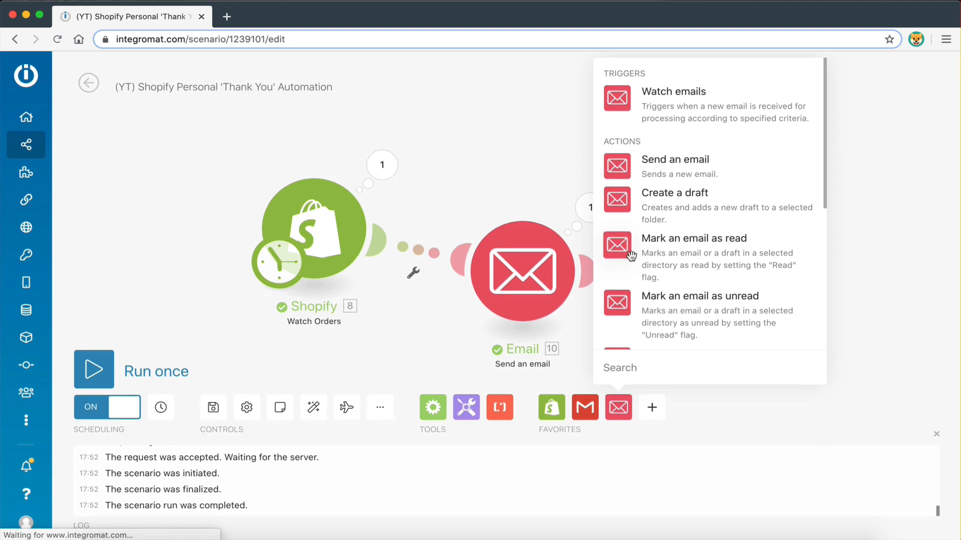
pyautogui.click(521, 149)
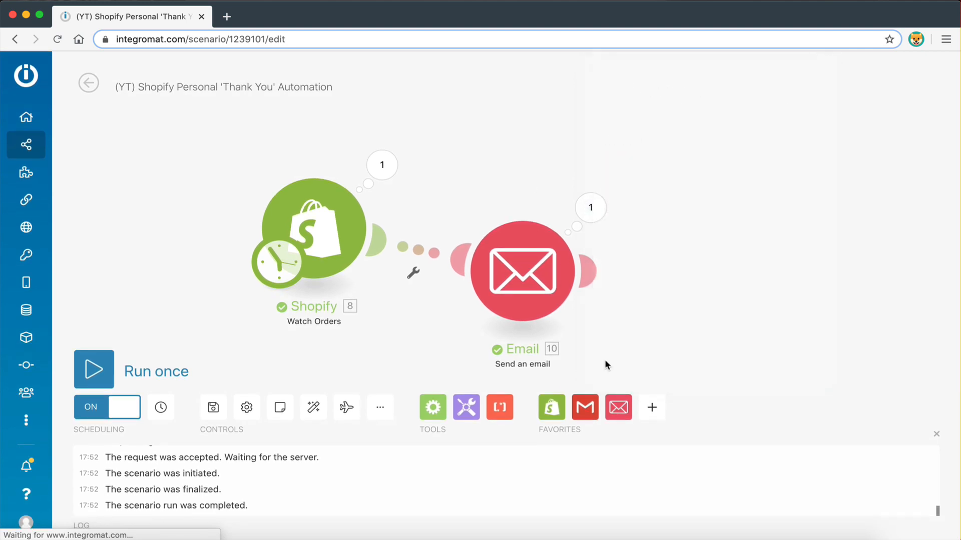
pyautogui.click(619, 408)
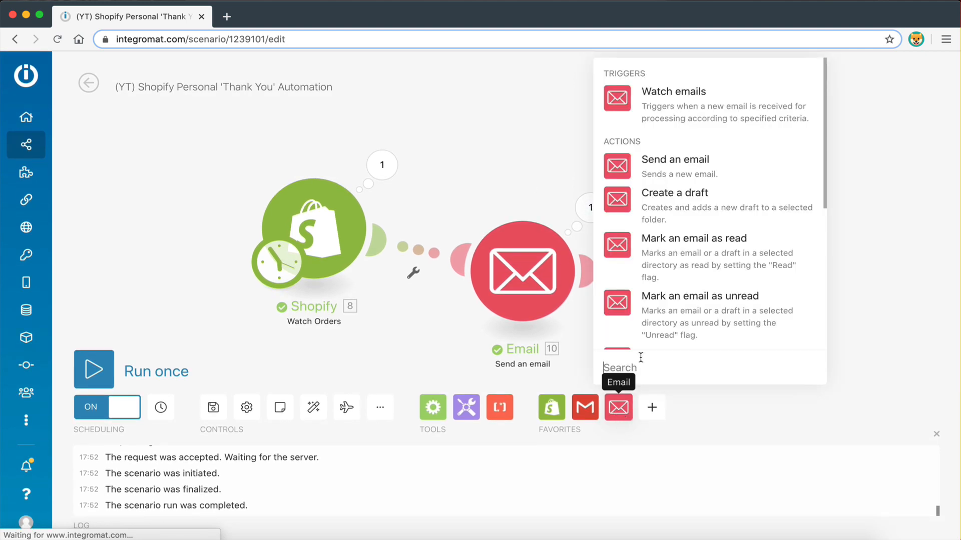
pyautogui.click(653, 168)
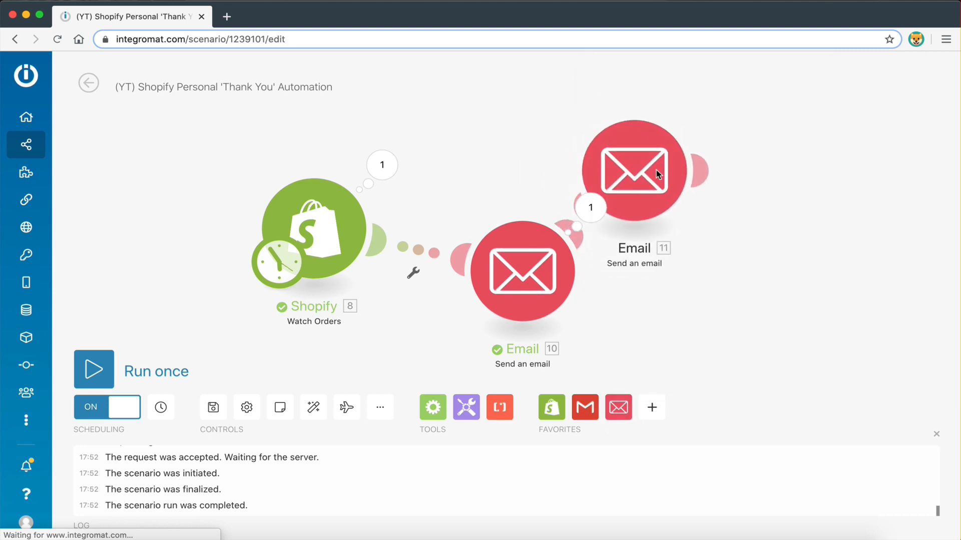
pyautogui.moveTo(656, 170); pyautogui.dragTo(528, 103)
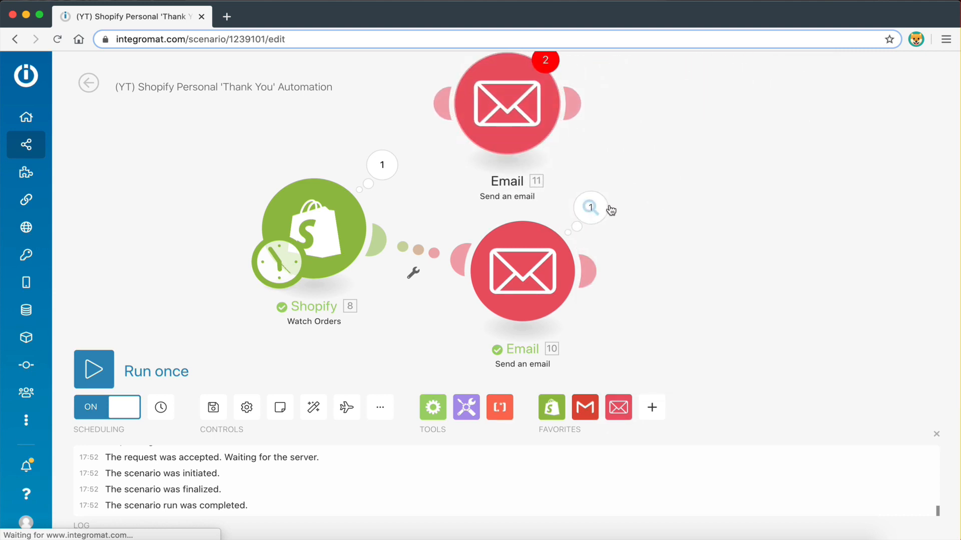
pyautogui.moveTo(660, 209); pyautogui.dragTo(708, 231)
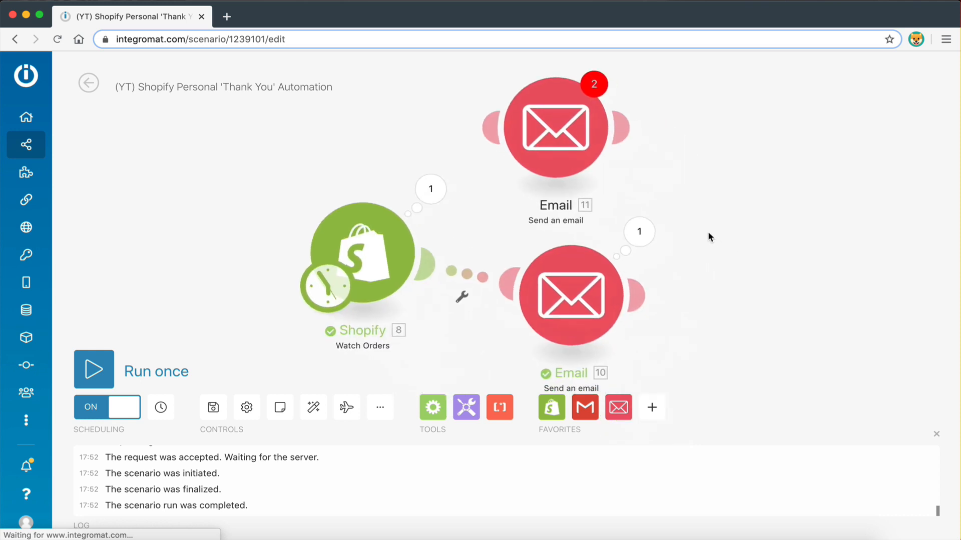
# Delete Email 11 and clone the original Email module instead
pyautogui.rightClick(549, 125)
pyautogui.click(590, 260)
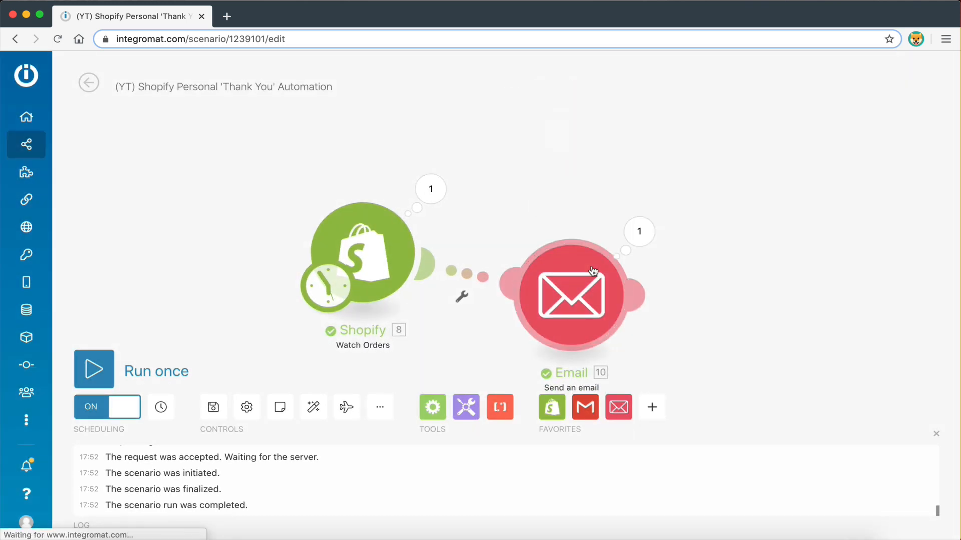
pyautogui.rightClick(571, 294)
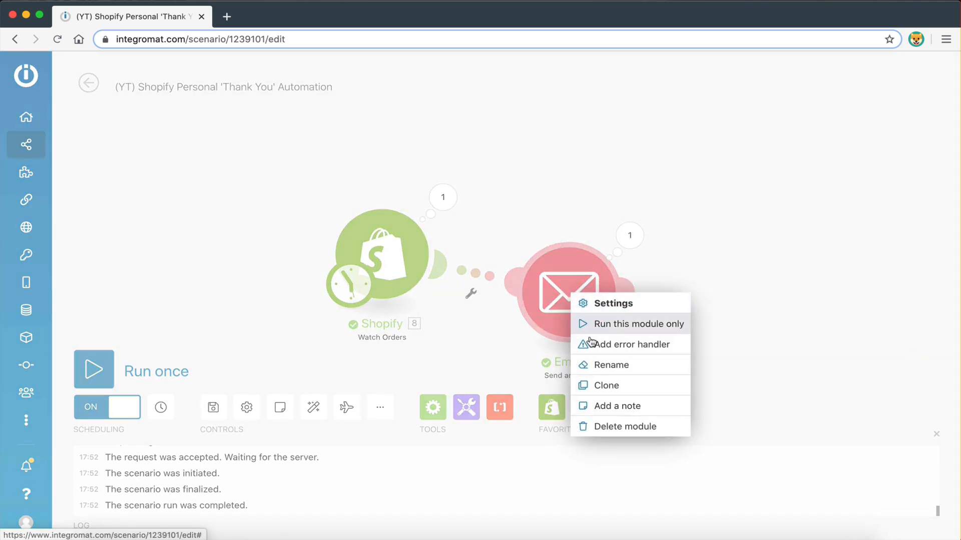
pyautogui.click(607, 387)
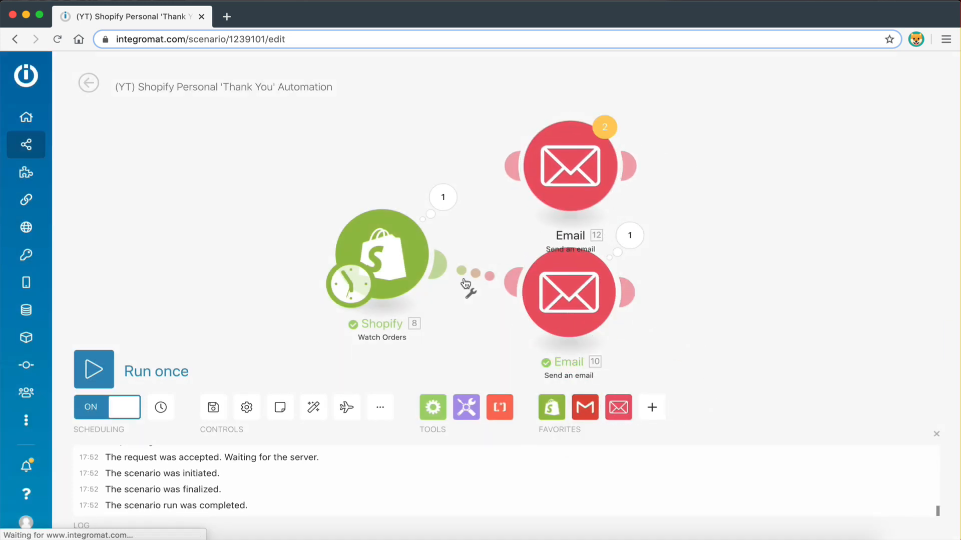
# Move Shopify left and link the cloned Email module to it, inserting a Router with two routes
pyautogui.moveTo(390, 257); pyautogui.dragTo(235, 257)
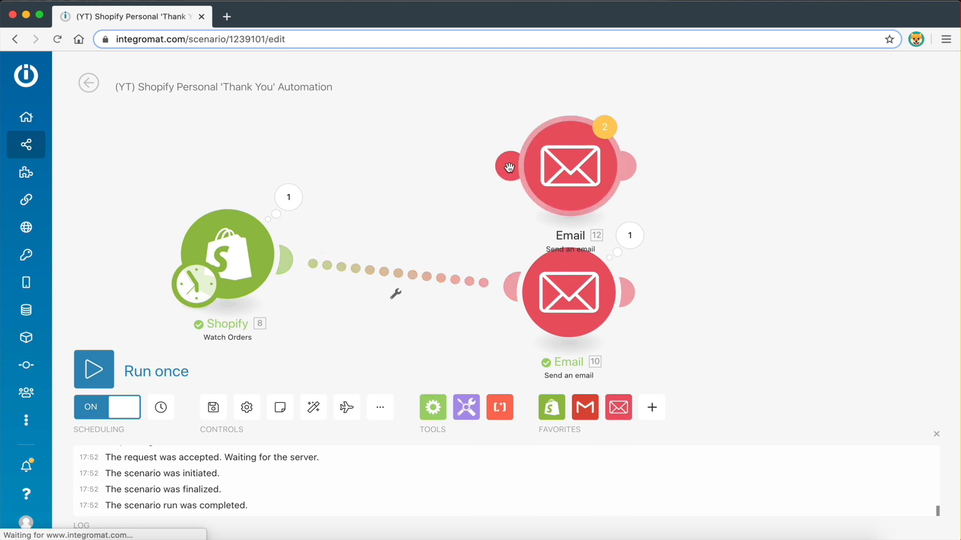
pyautogui.moveTo(508, 168); pyautogui.dragTo(284, 260)
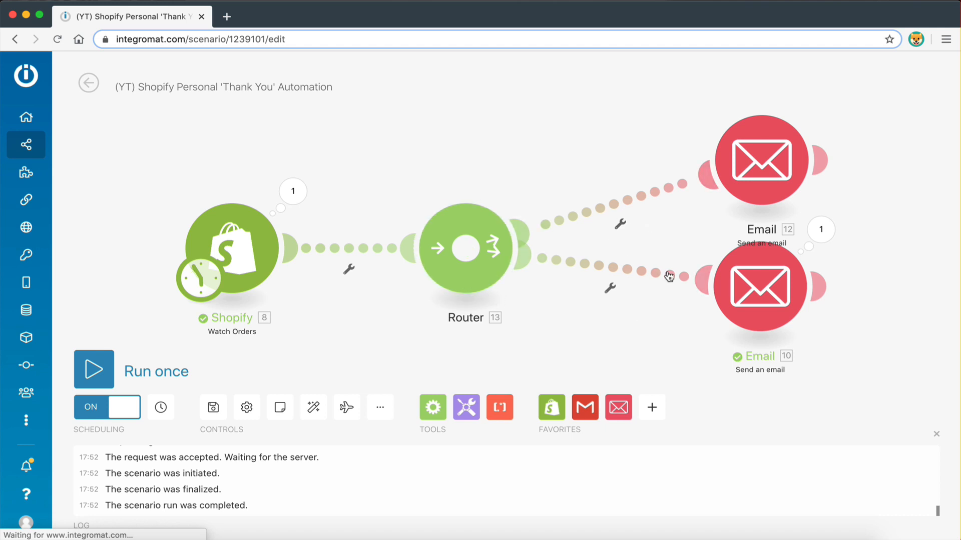
pyautogui.moveTo(754, 156); pyautogui.dragTo(750, 131)
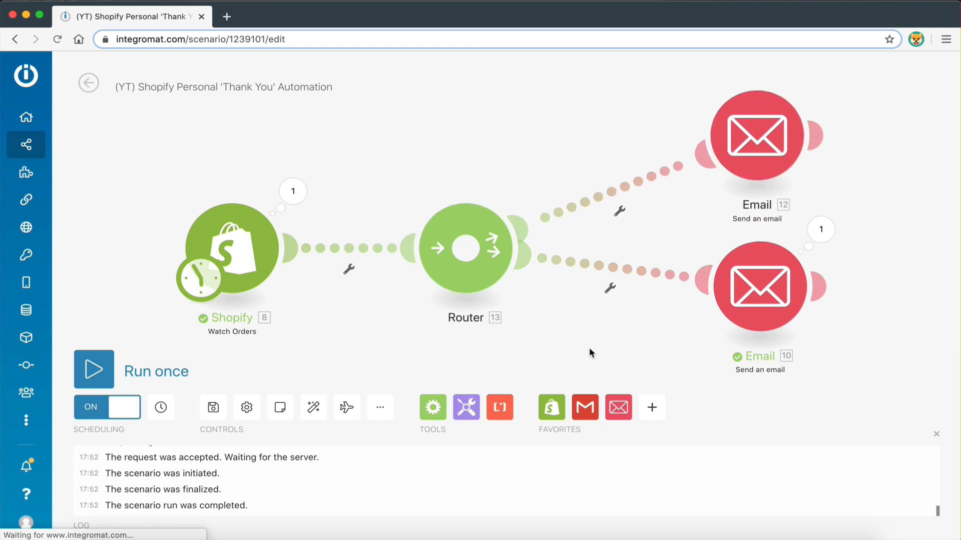
pyautogui.scroll(-3, 589, 353)
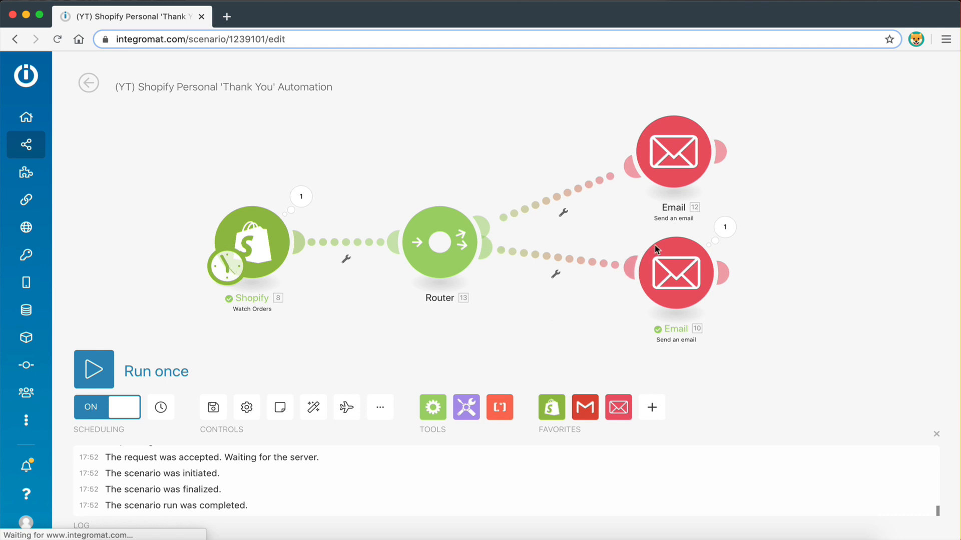
pyautogui.scroll(3, 715, 230)
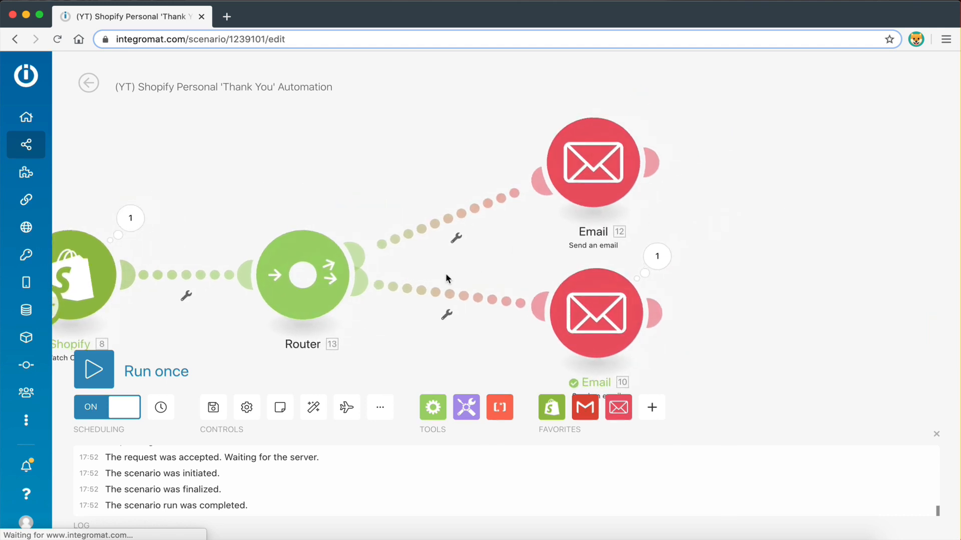
pyautogui.moveTo(584, 184); pyautogui.dragTo(580, 161)
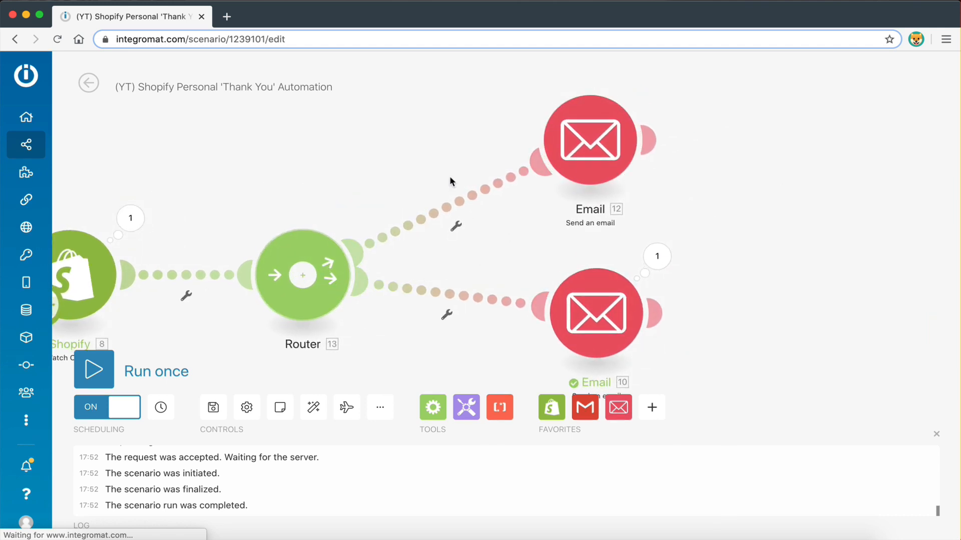
# Open the upper email module's settings and scroll through them
pyautogui.click(590, 142)
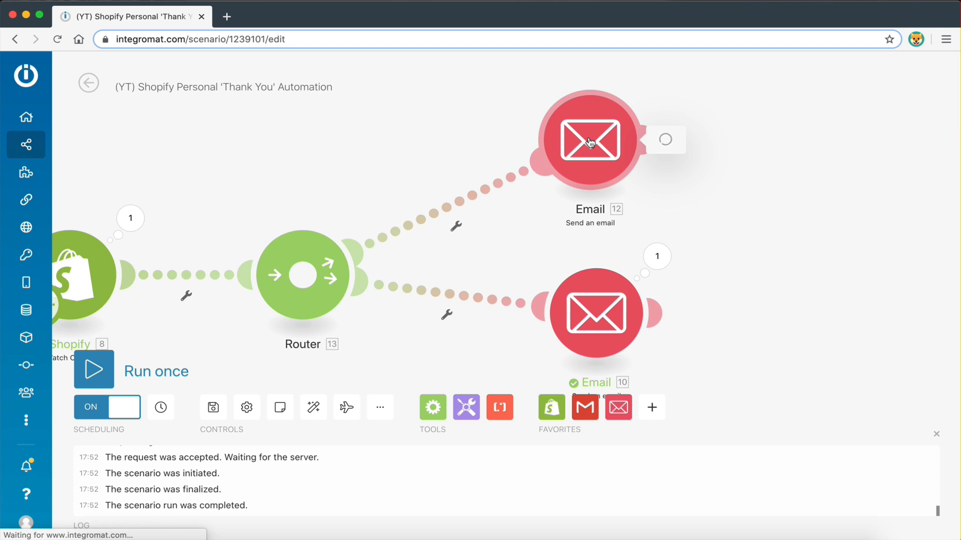
pyautogui.scroll(-8, 711, 295)
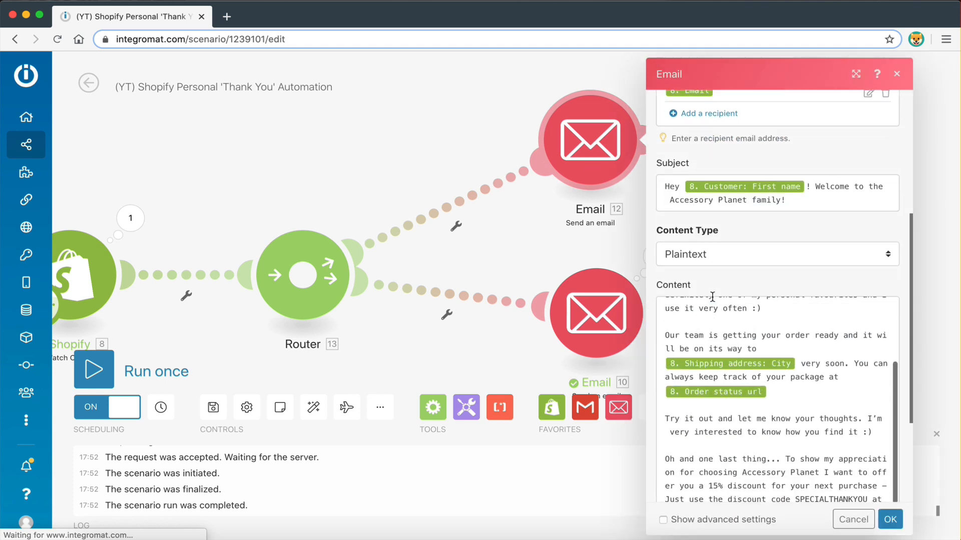
pyautogui.scroll(3, 712, 300)
pyautogui.scroll(-3, 740, 224)
# Replace the Line items Name and 'for a' in the body with 'on our store', then save
pyautogui.scroll(2, 741, 224)
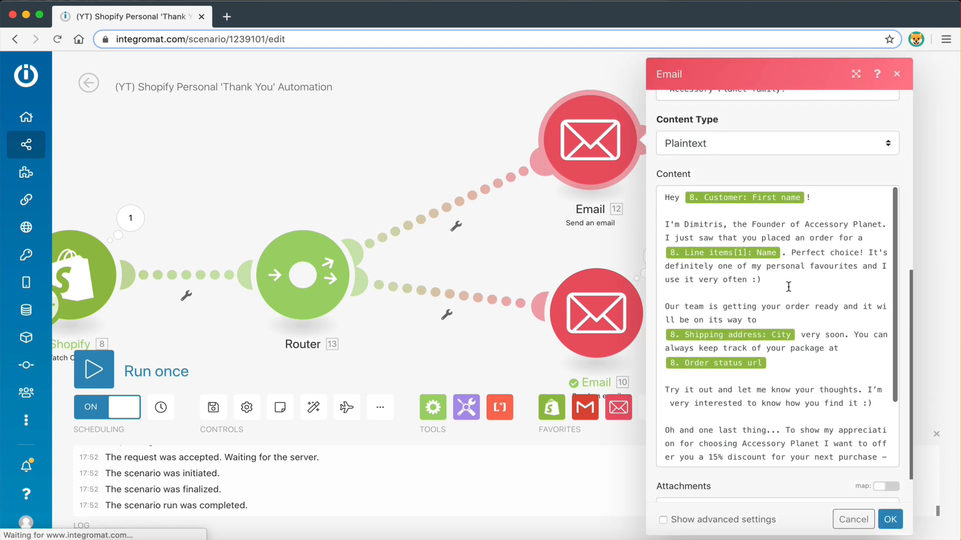
pyautogui.scroll(-1, 782, 338)
pyautogui.scroll(1, 779, 367)
pyautogui.scroll(-1, 779, 376)
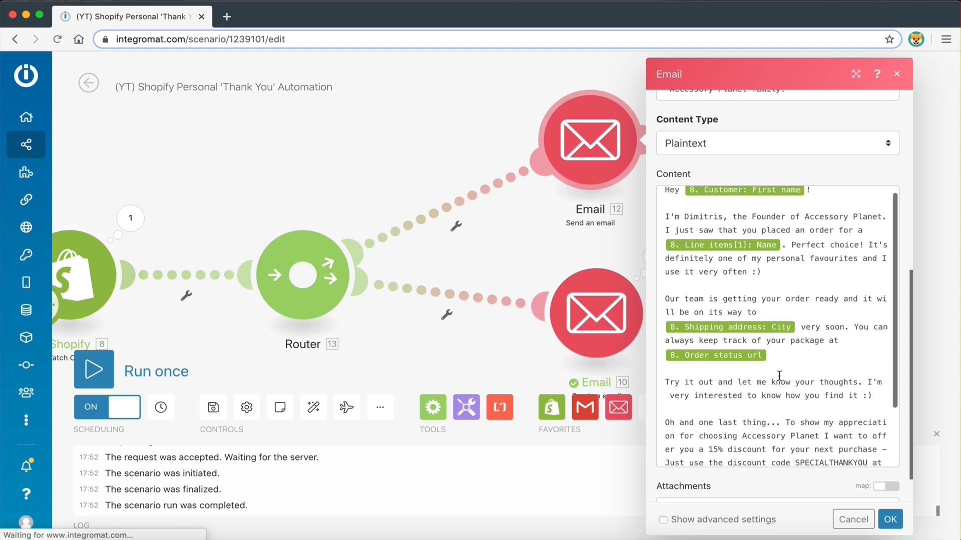
pyautogui.click(782, 242)
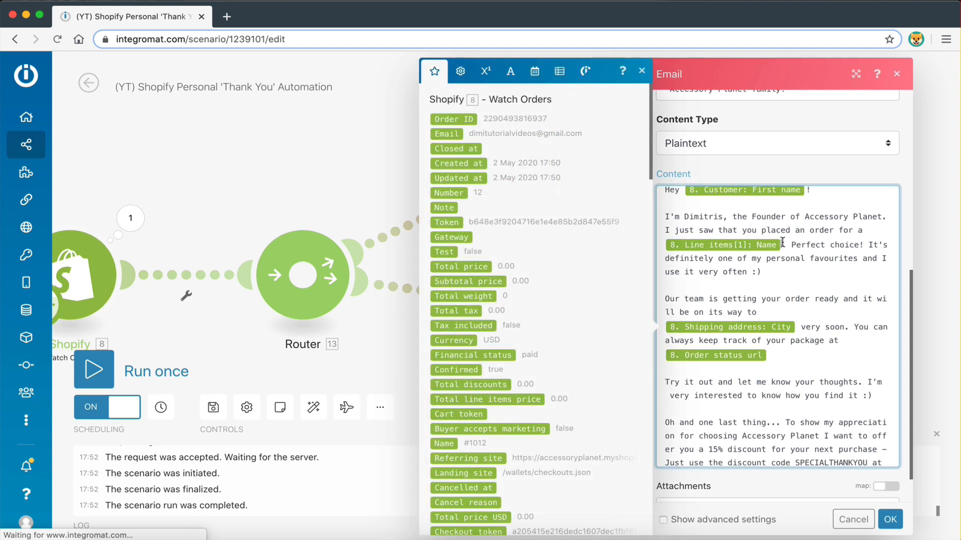
pyautogui.press('BackSpace')
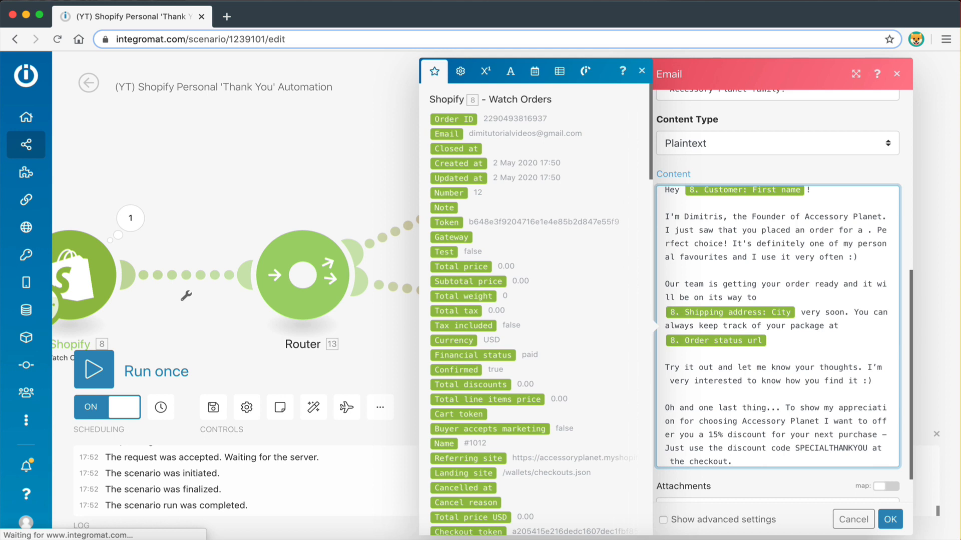
pyautogui.press('BackSpace')
pyautogui.press('BackSpace')
pyautogui.press('BackSpace')
pyautogui.press('BackSpace')
pyautogui.press('BackSpace')
pyautogui.press('BackSpace')
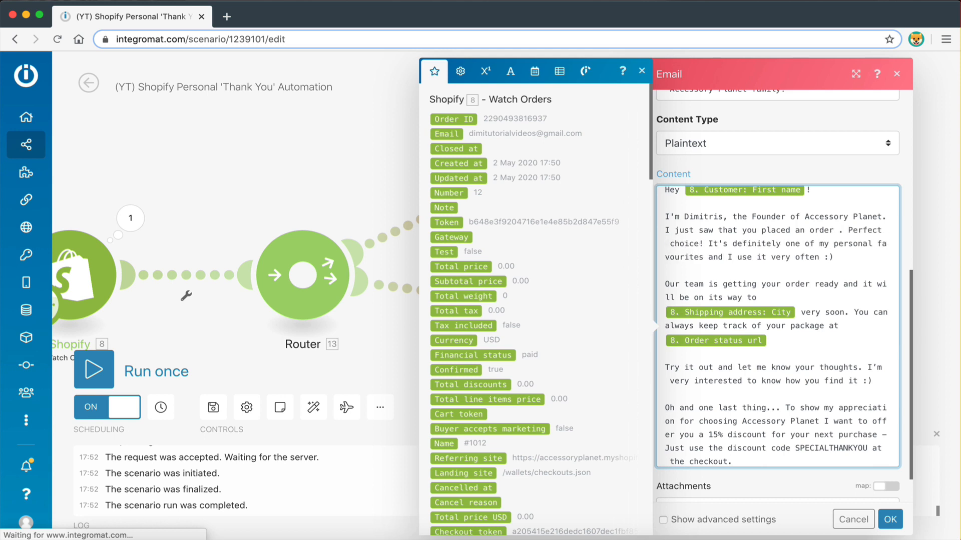
pyautogui.write('on')
pyautogui.press('BackSpace')
pyautogui.press('BackSpace')
pyautogui.press('BackSpace')
pyautogui.write('on out')
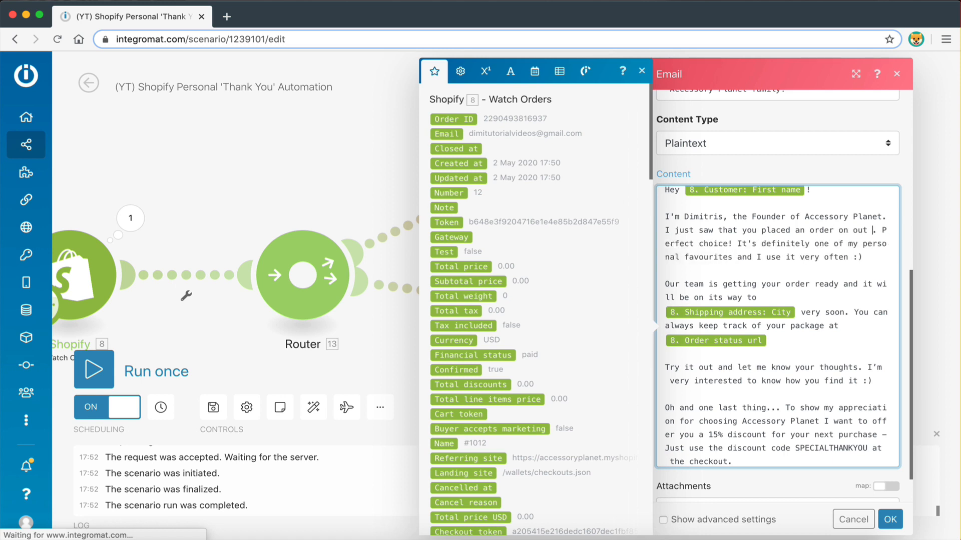
pyautogui.press('BackSpace')
pyautogui.press('BackSpace')
pyautogui.write('r st')
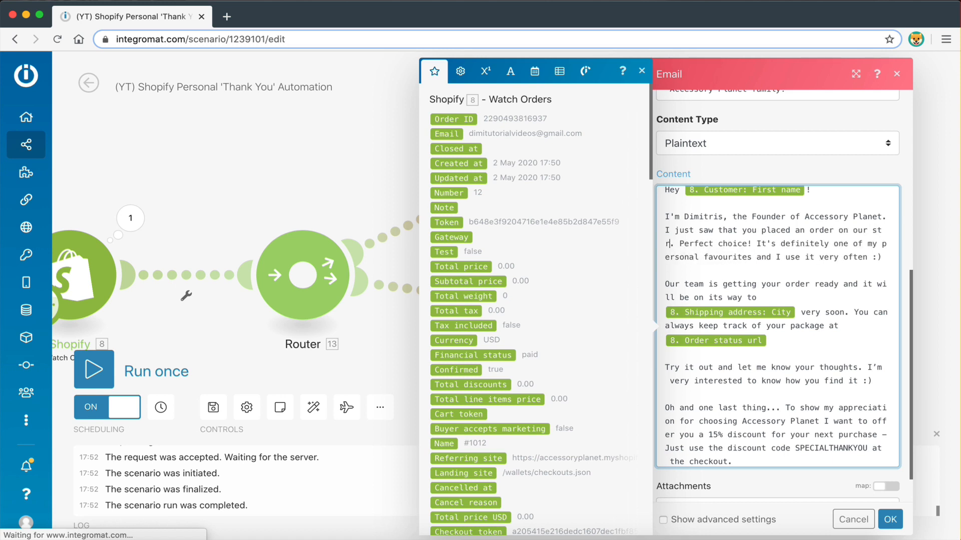
pyautogui.write('ore')
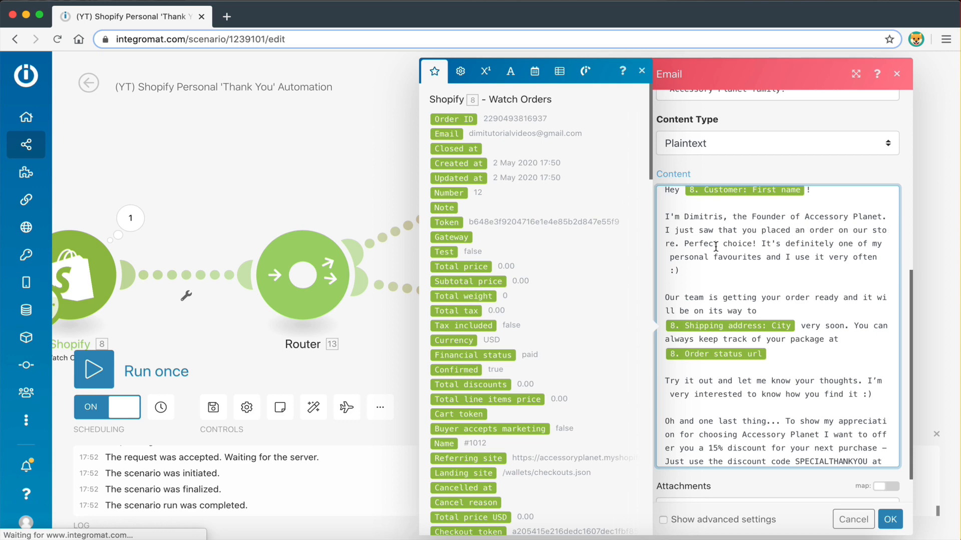
pyautogui.click(890, 519)
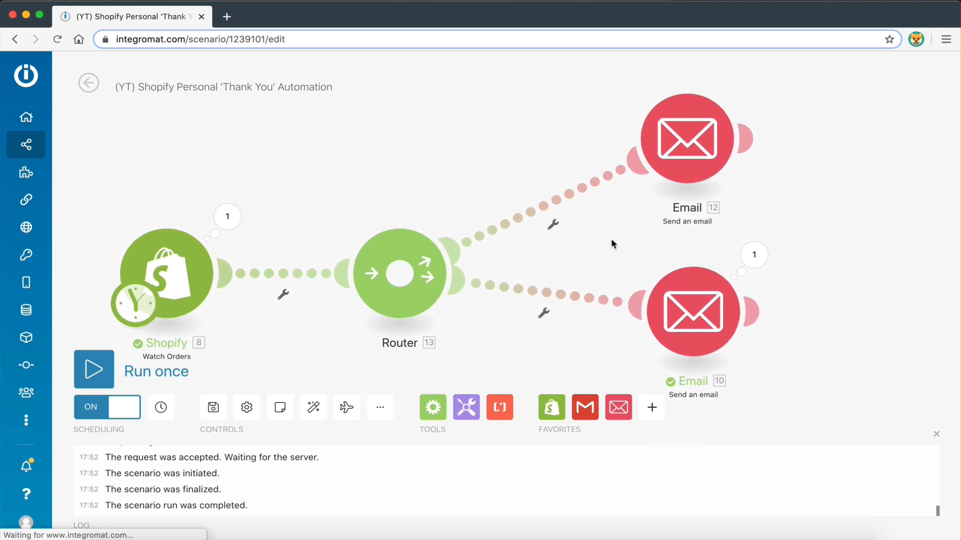
# Add a filter named 'More That One Items' to the upper email route
pyautogui.moveTo(689, 148); pyautogui.dragTo(673, 157)
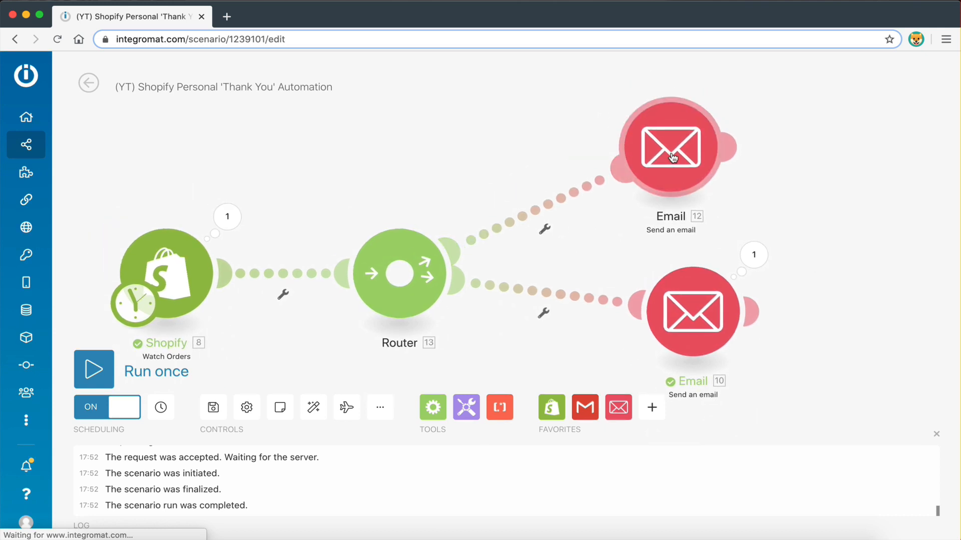
pyautogui.click(545, 230)
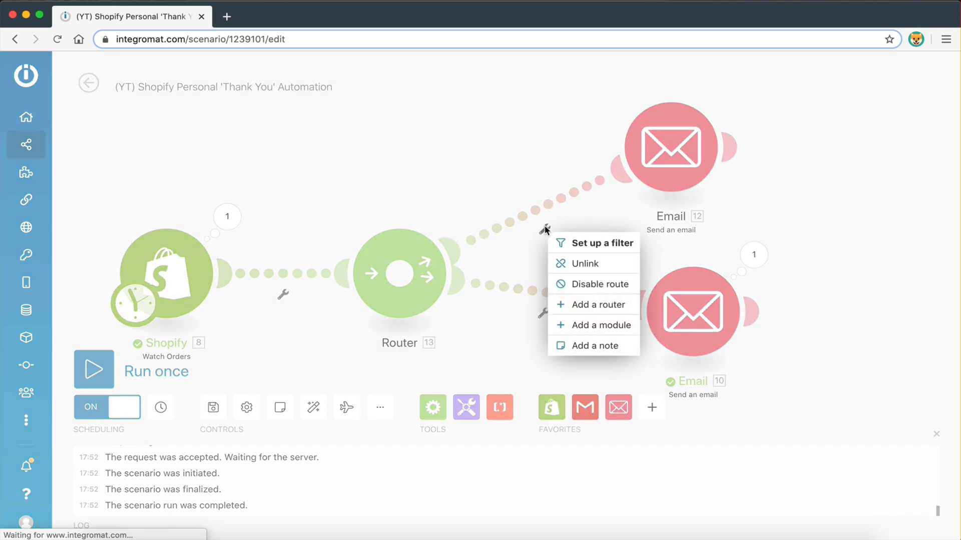
pyautogui.click(586, 245)
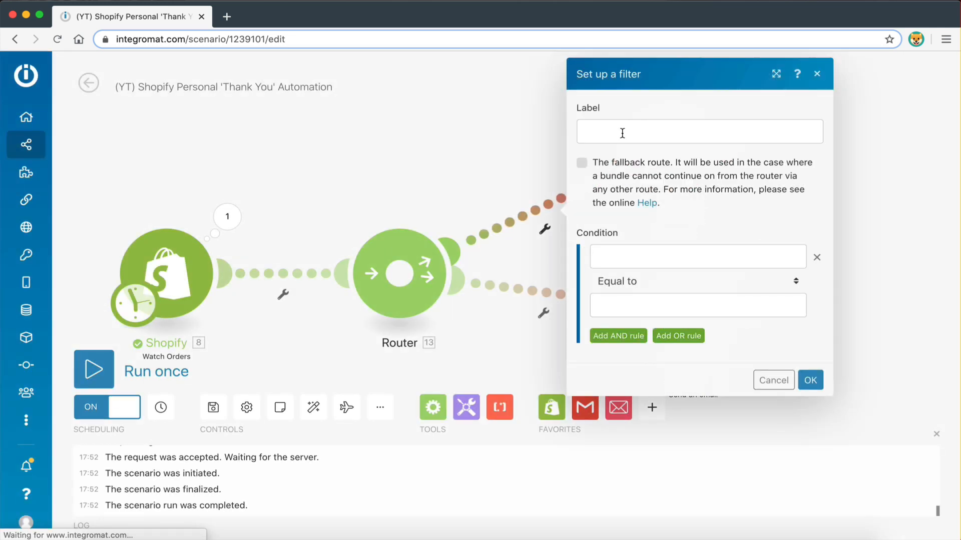
pyautogui.click(621, 133)
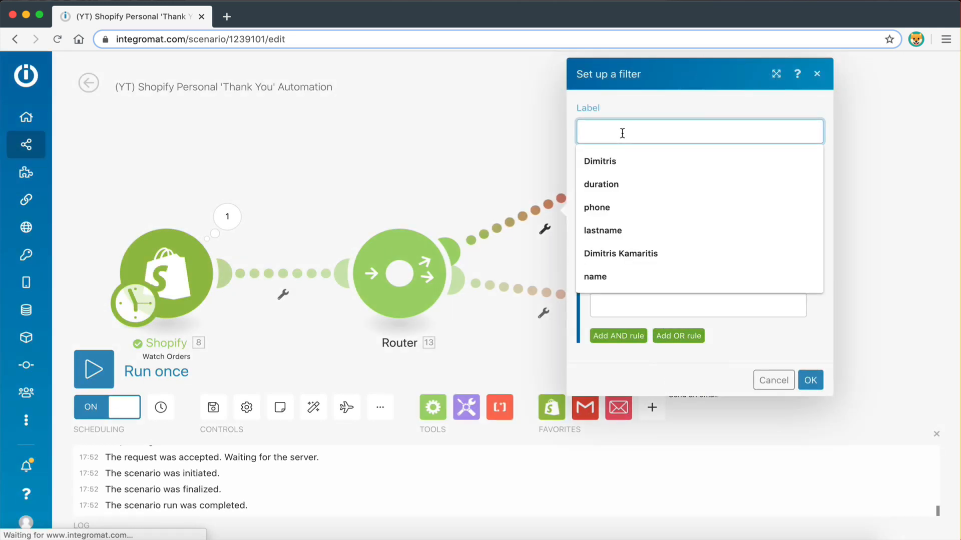
pyautogui.write('T')
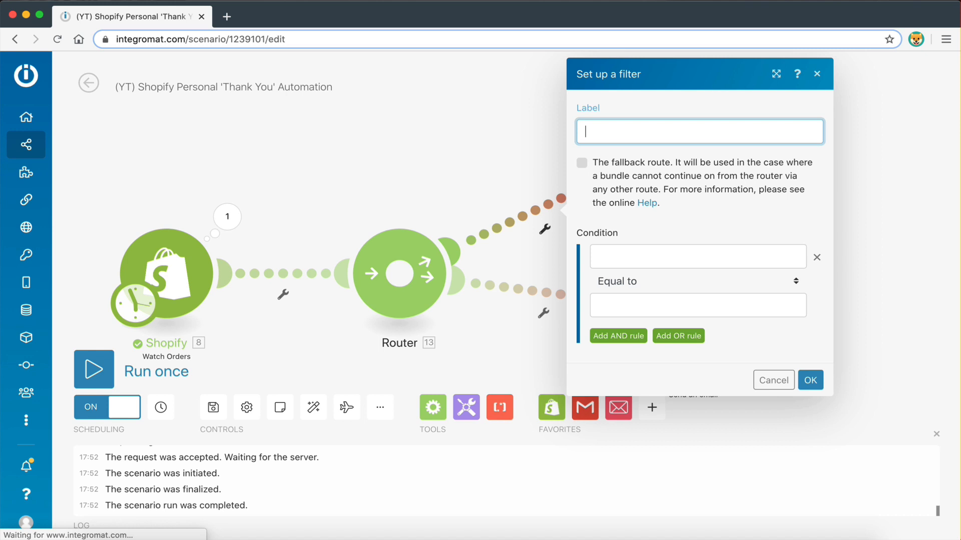
pyautogui.write('More That One i')
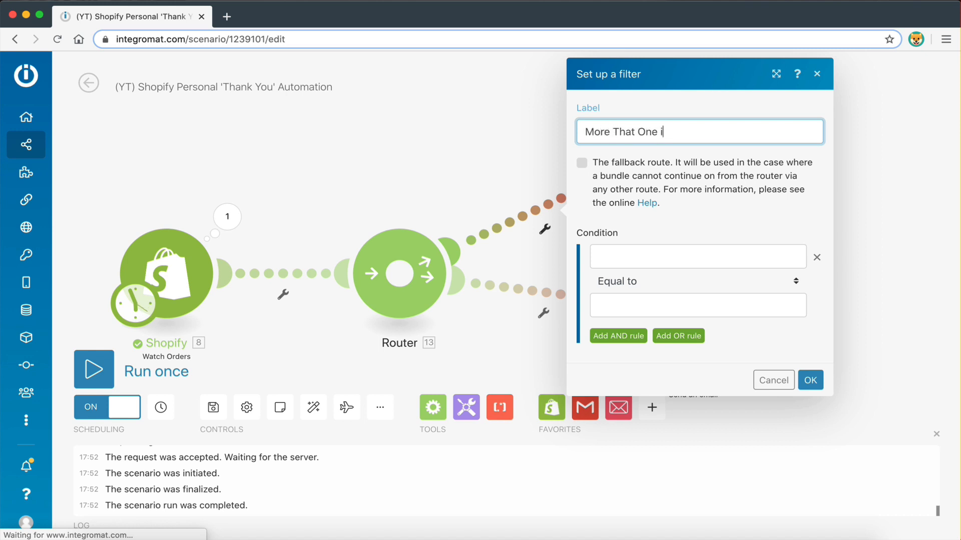
pyautogui.write('Items')
# Map the order's Line items[] field into the filter's first condition
pyautogui.click(638, 257)
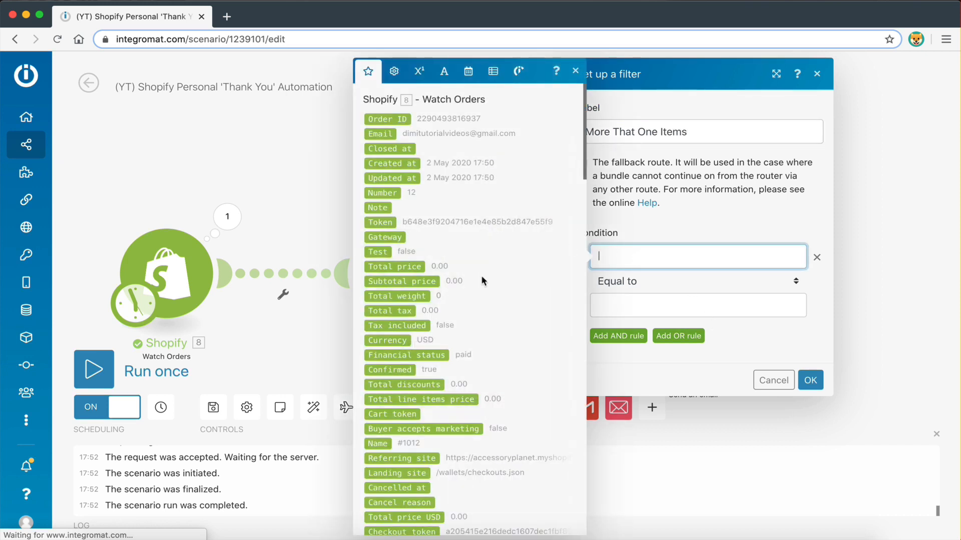
pyautogui.scroll(-3, 418, 389)
pyautogui.scroll(-7, 418, 389)
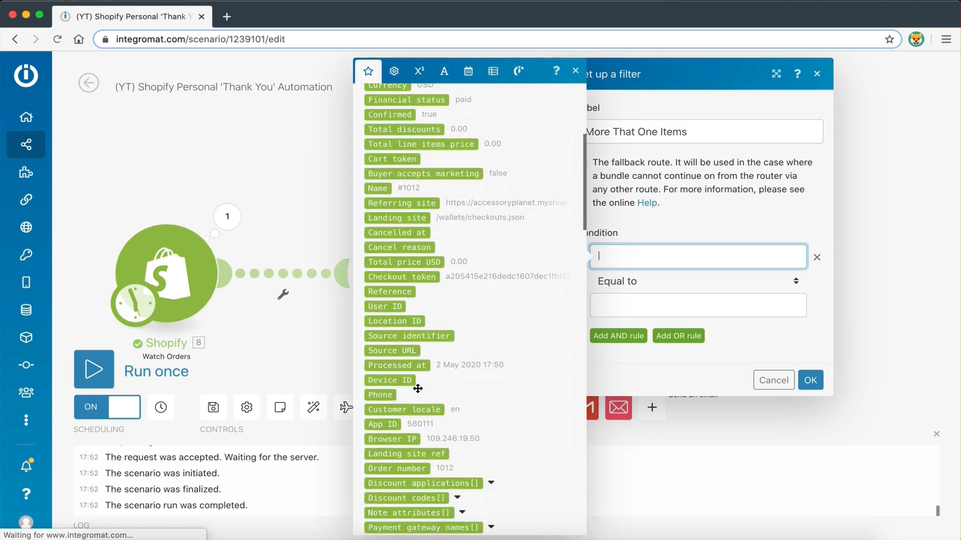
pyautogui.scroll(-2, 418, 389)
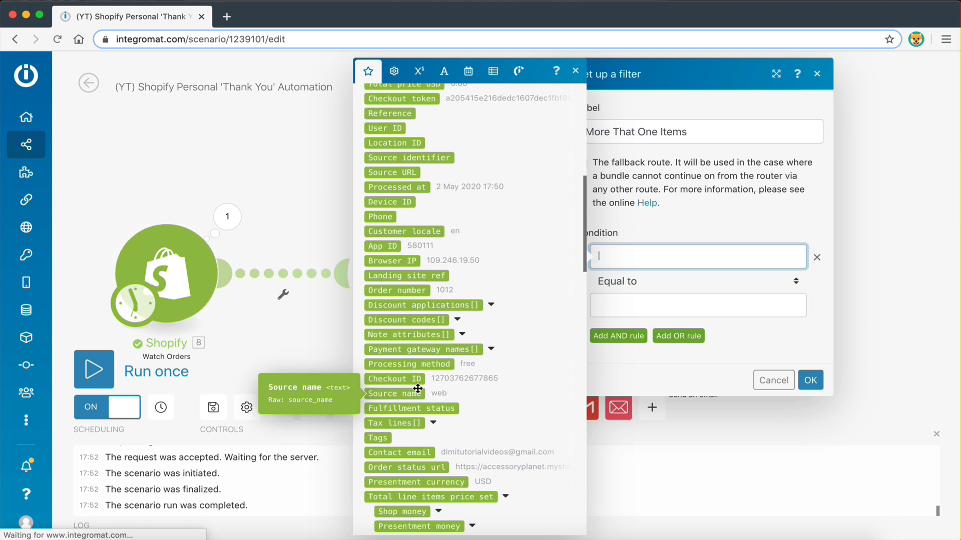
pyautogui.scroll(-1, 425, 322)
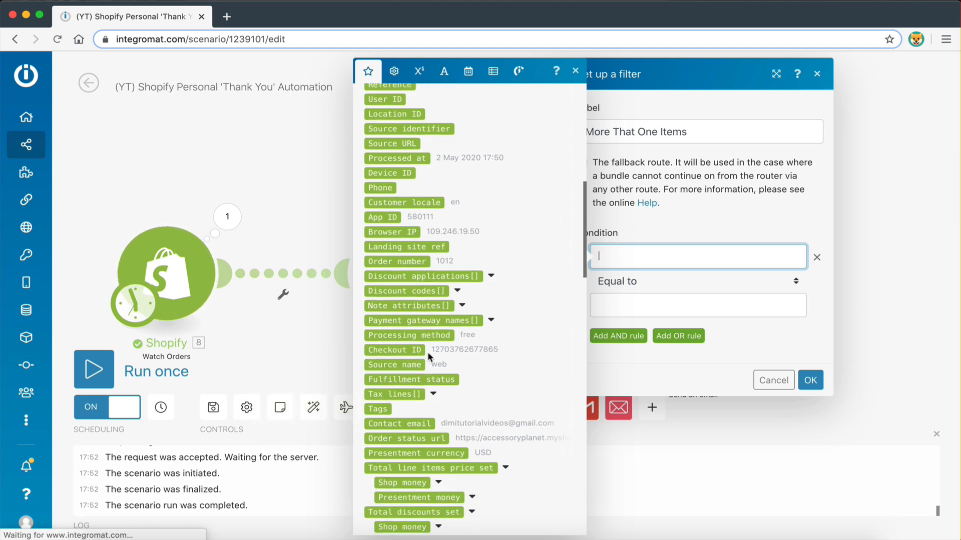
pyautogui.scroll(-10, 425, 322)
pyautogui.scroll(-8, 428, 353)
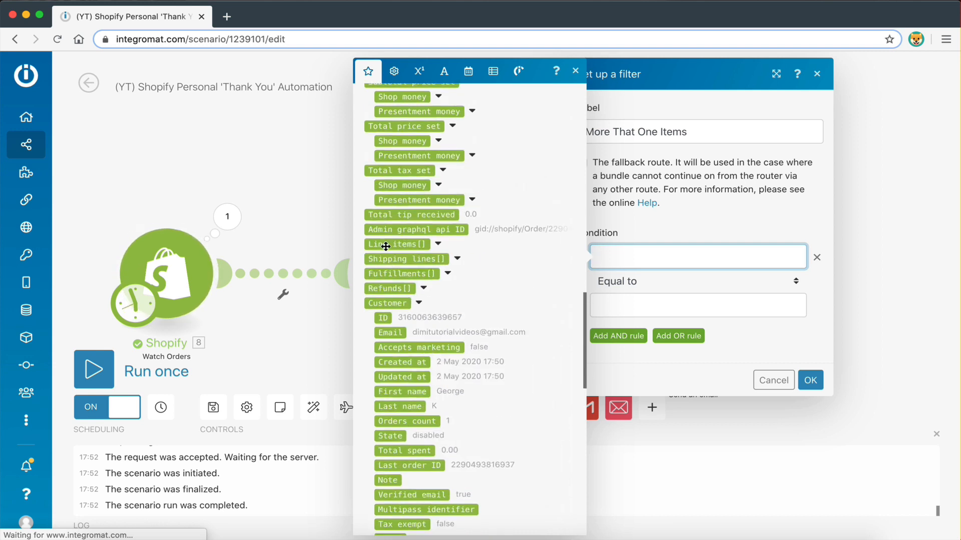
pyautogui.click(386, 245)
pyautogui.click(684, 221)
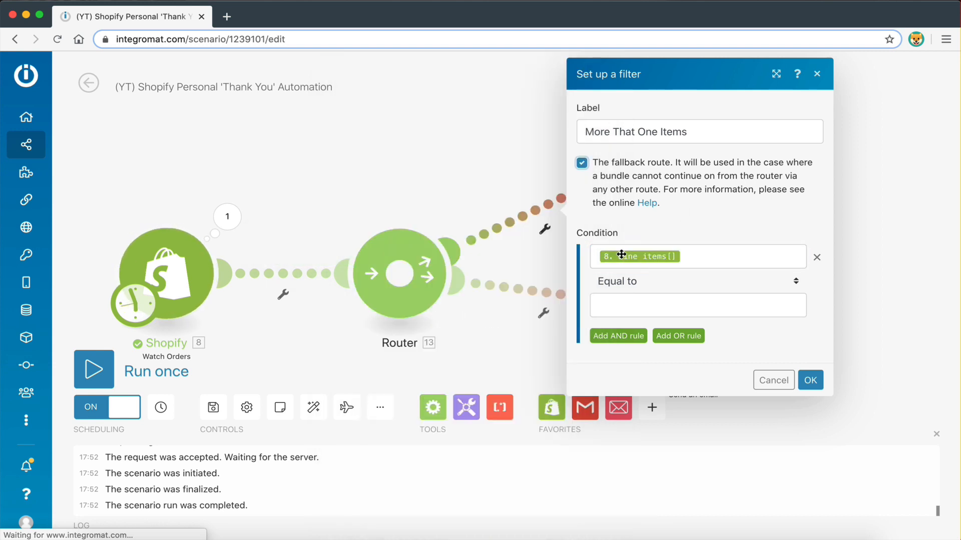
# Set the condition to Array length greater than 1 and save the More That One Items filter
pyautogui.click(625, 282)
pyautogui.scroll(-15, 644, 403)
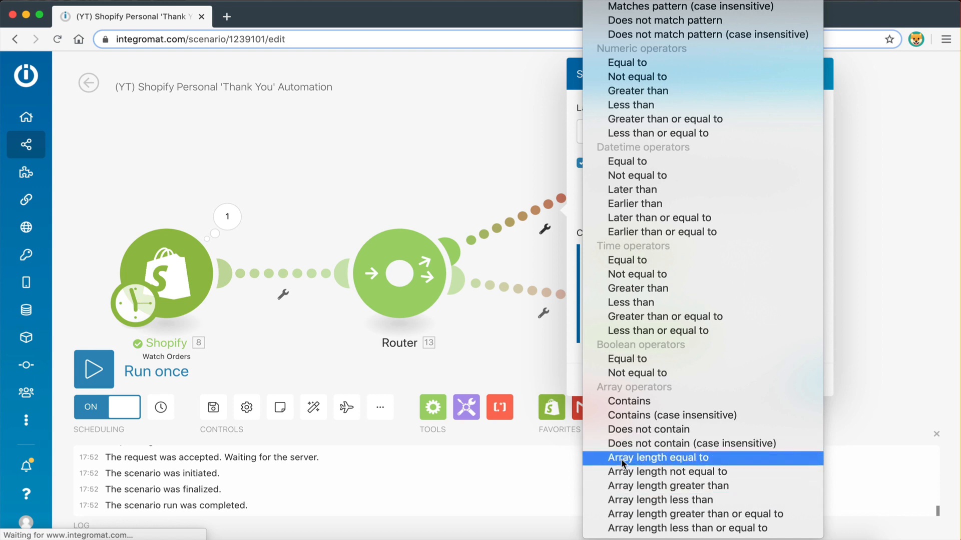
pyautogui.click(702, 487)
pyautogui.click(655, 308)
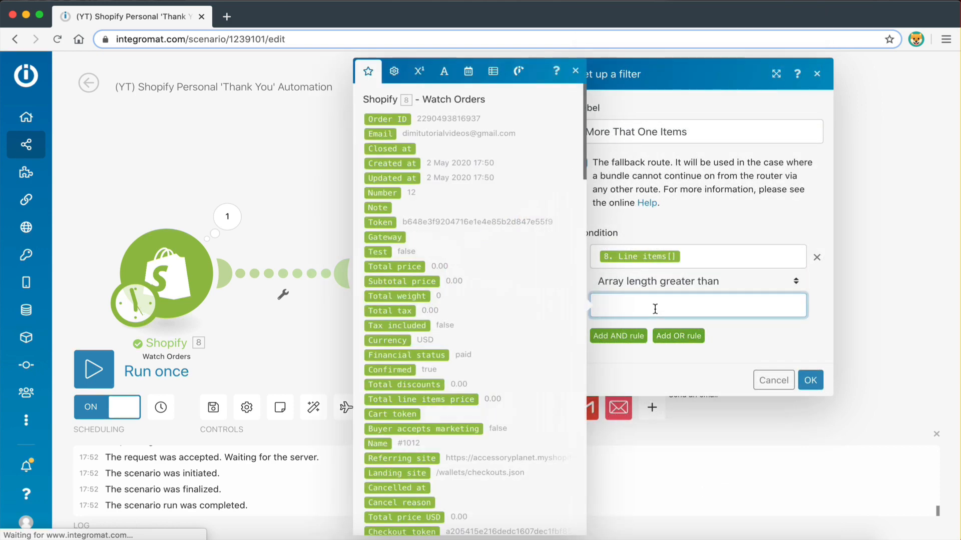
pyautogui.write('1')
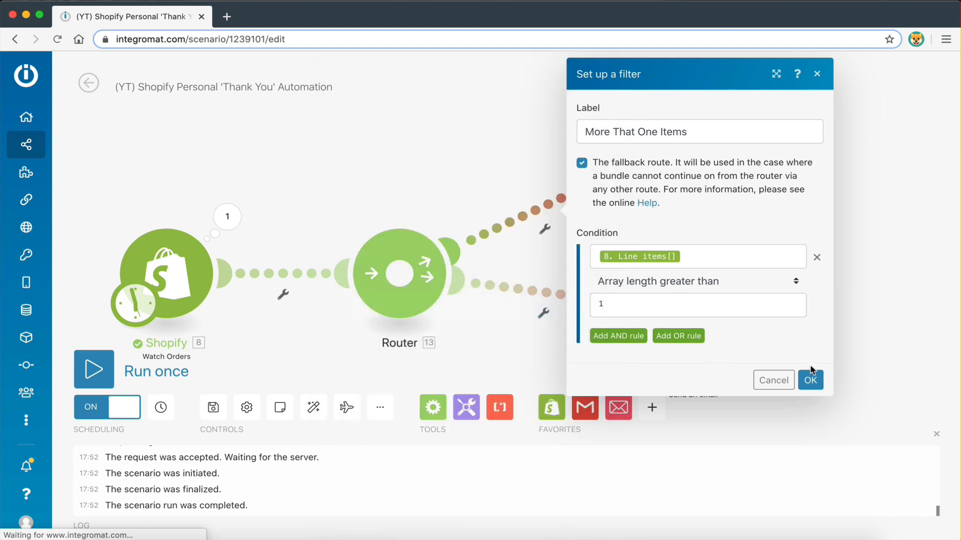
pyautogui.click(810, 380)
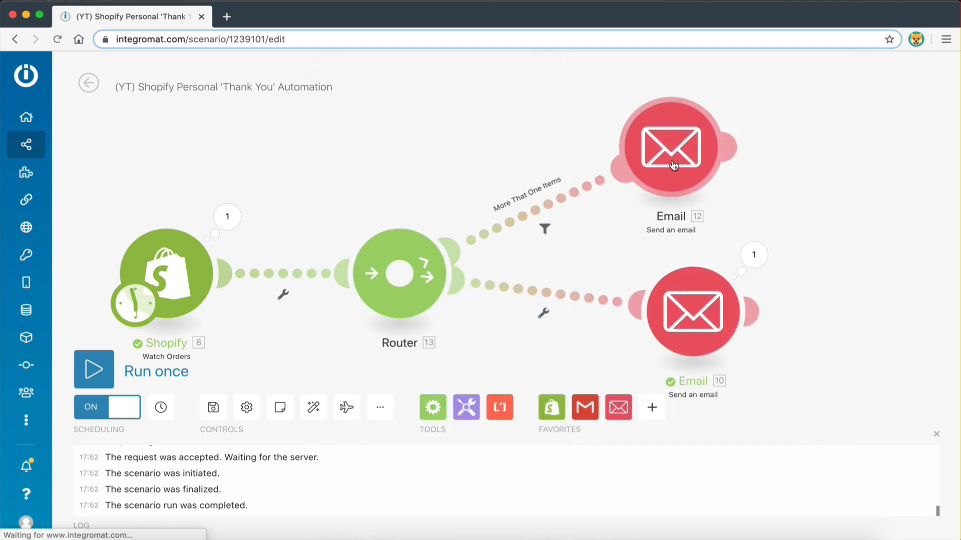
pyautogui.moveTo(615, 240); pyautogui.dragTo(627, 184)
# Add a filter named 'One Item' to the lower email route
pyautogui.click(542, 273)
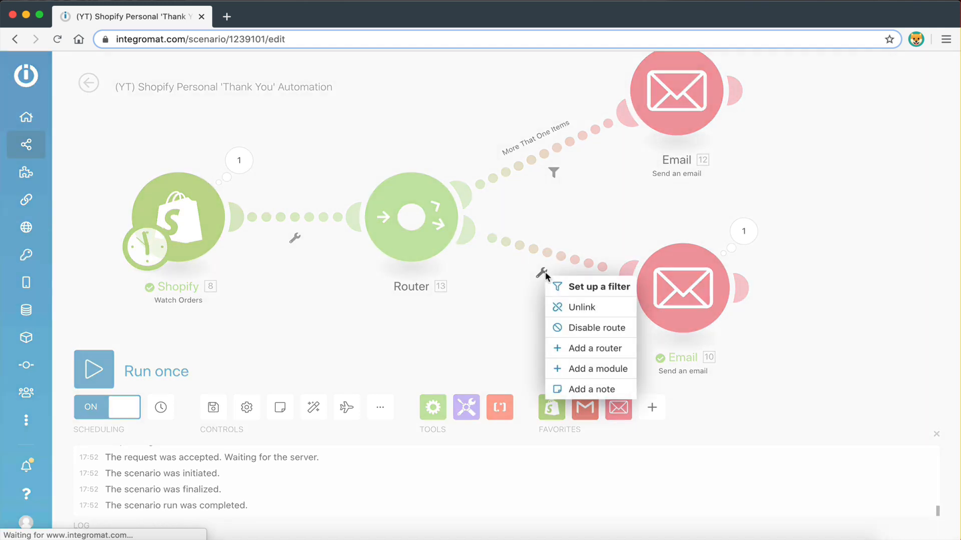
pyautogui.click(568, 287)
pyautogui.click(634, 161)
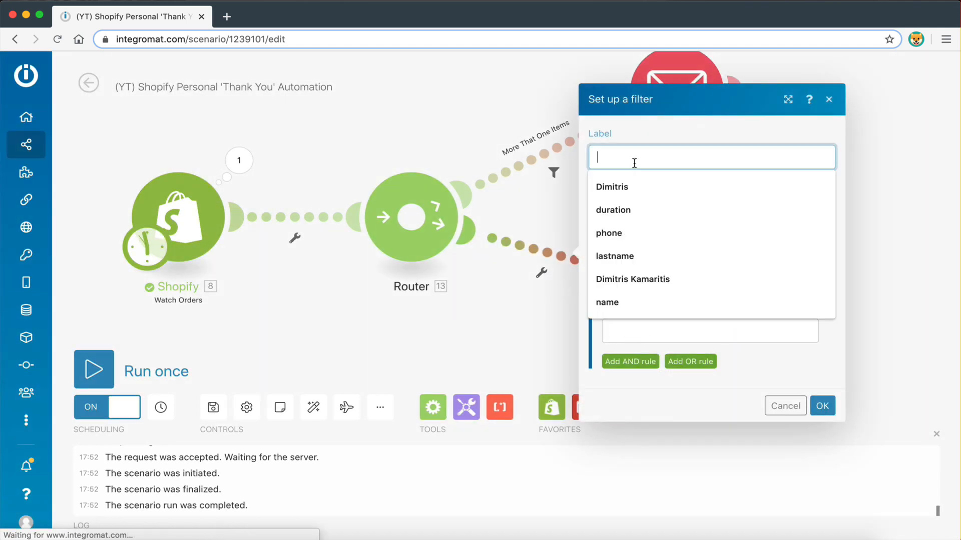
pyautogui.write('One')
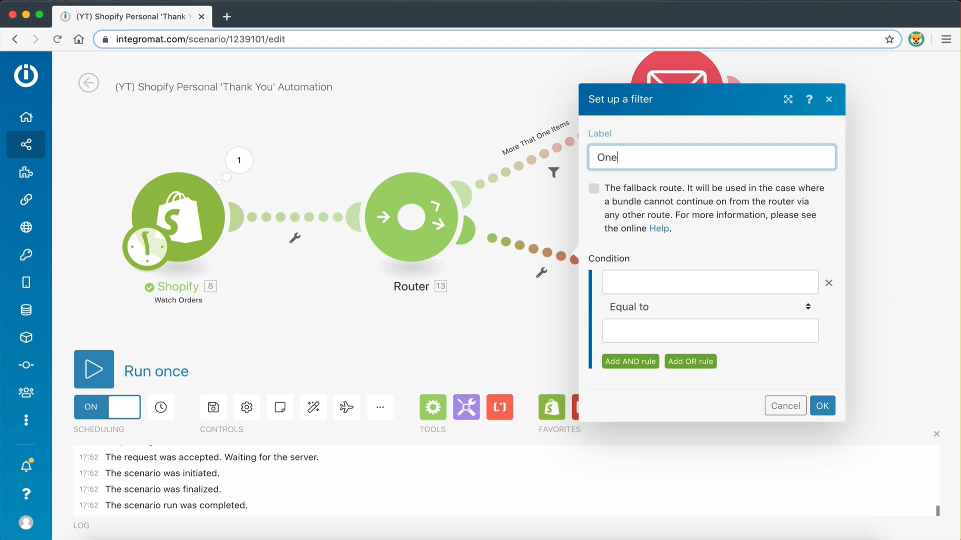
pyautogui.write(' Item')
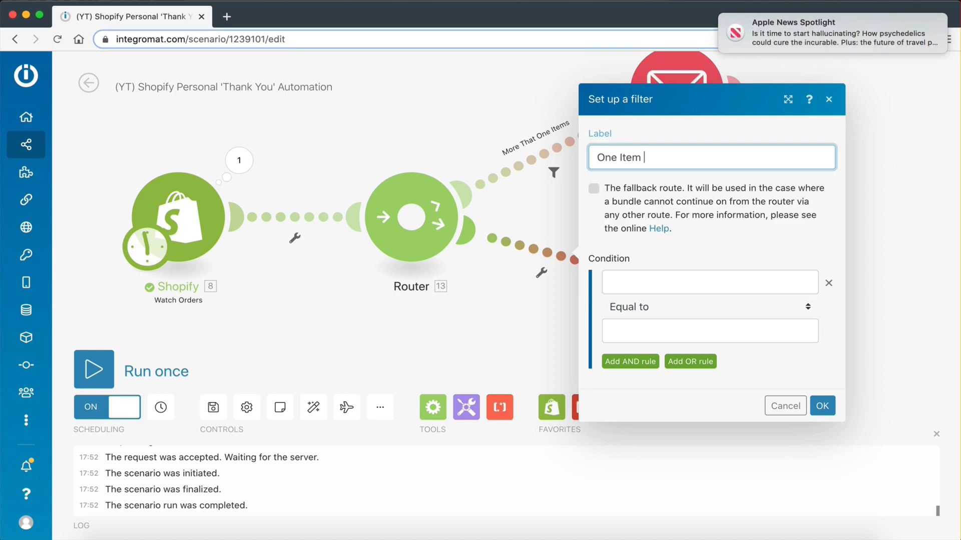
# Map the order's Line items[] field into the One Item filter's condition
pyautogui.click(647, 282)
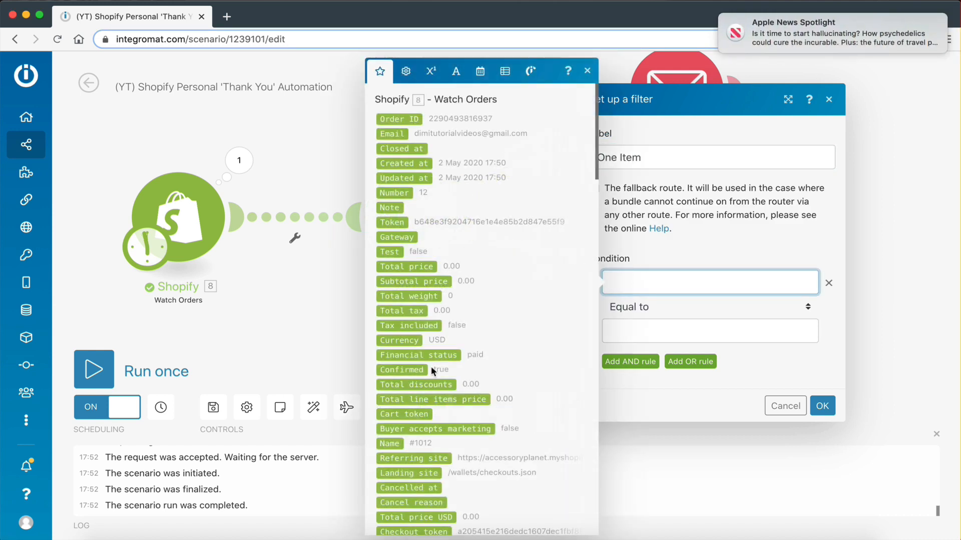
pyautogui.scroll(-10, 402, 327)
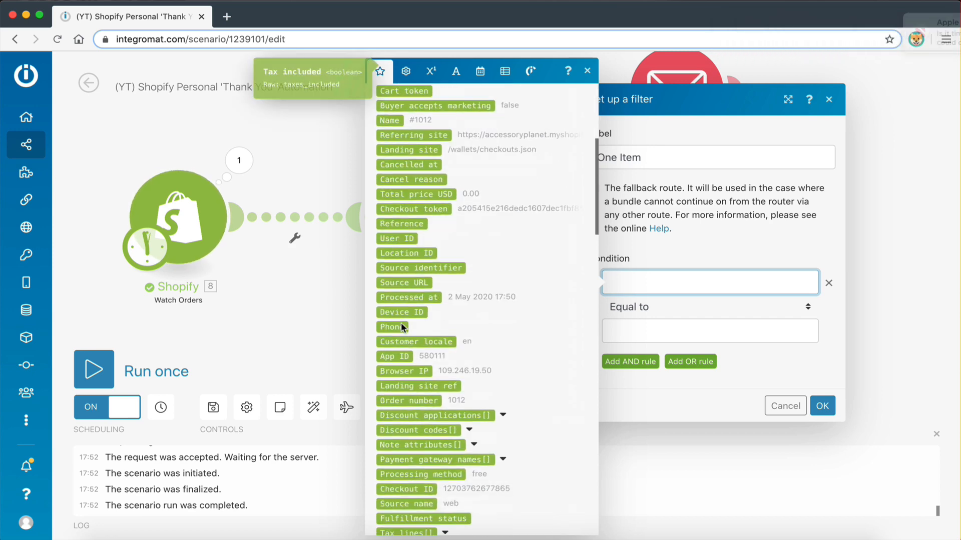
pyautogui.scroll(-3, 402, 327)
pyautogui.scroll(-8, 426, 350)
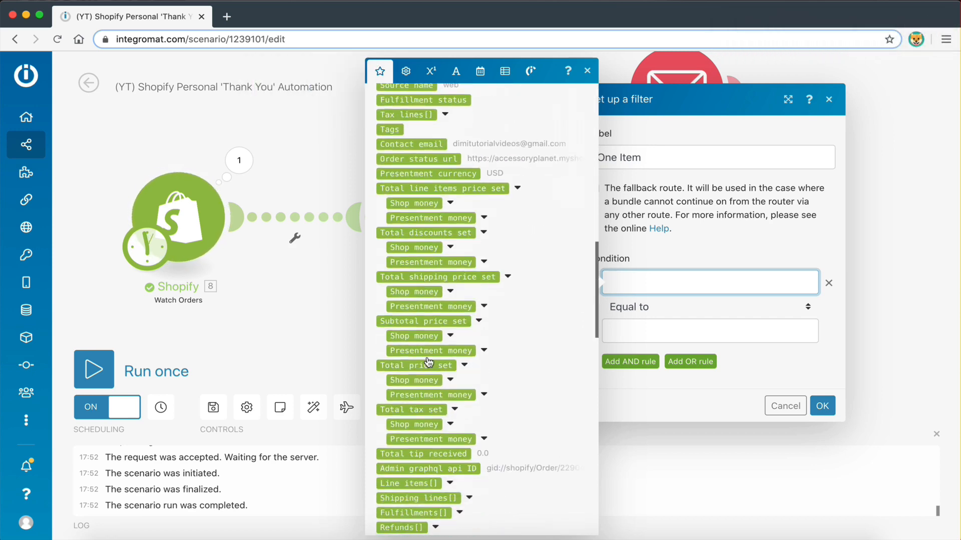
pyautogui.scroll(1, 428, 358)
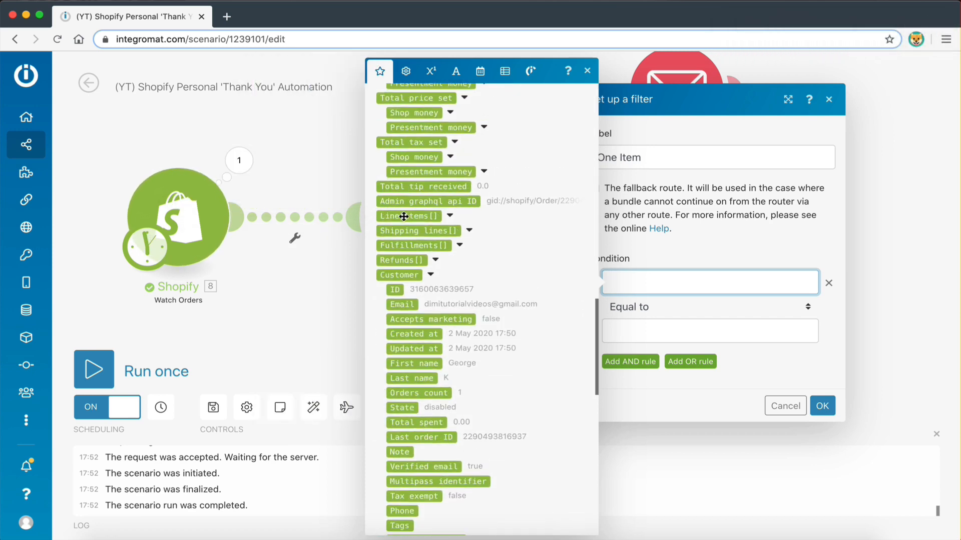
pyautogui.click(404, 216)
pyautogui.click(699, 254)
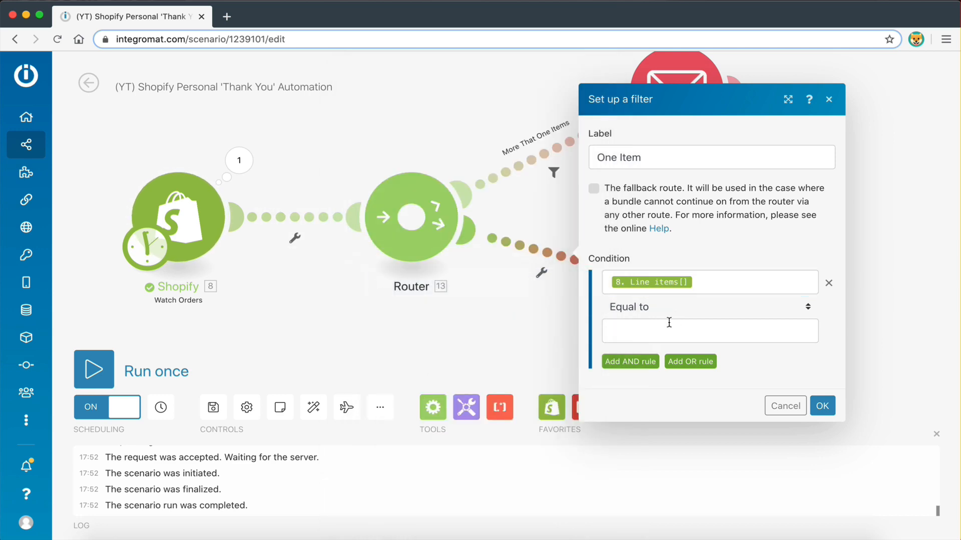
# Set the operator to Array length equal to with value 1 and save the filter
pyautogui.click(662, 326)
pyautogui.click(655, 310)
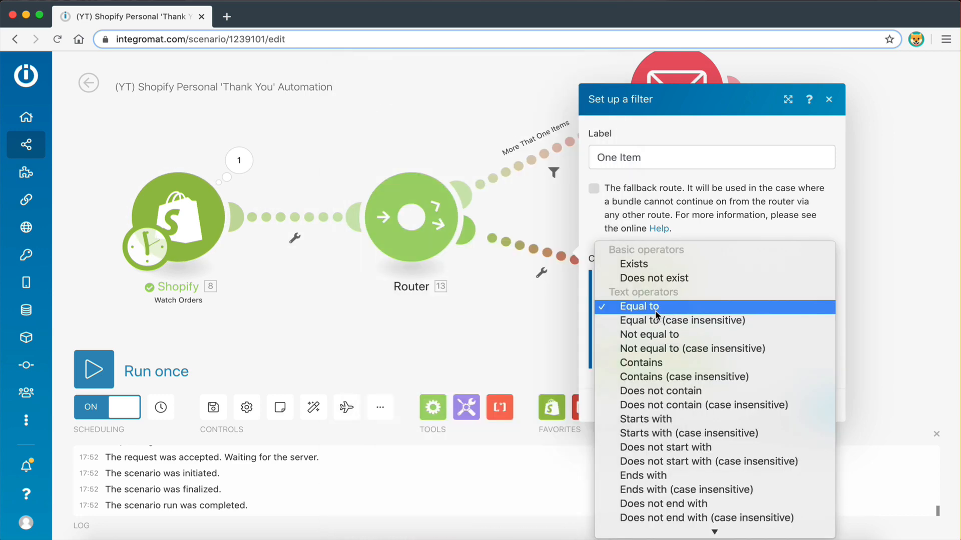
pyautogui.scroll(-10, 652, 348)
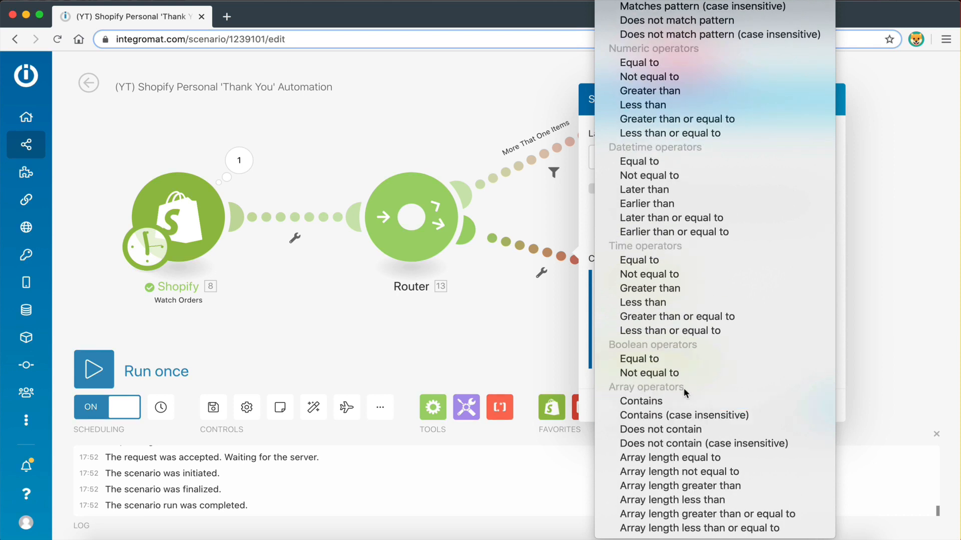
pyautogui.click(656, 458)
pyautogui.click(675, 328)
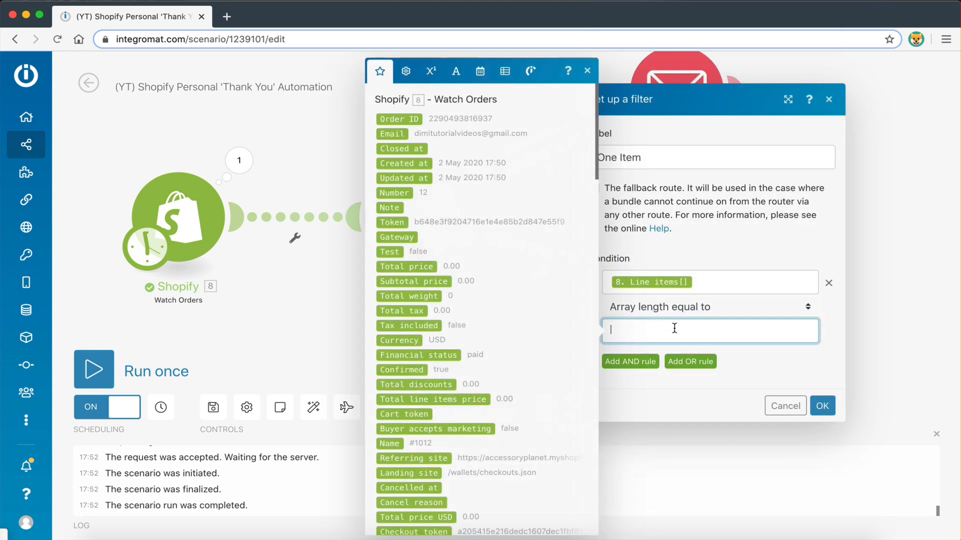
pyautogui.write('1')
pyautogui.click(749, 417)
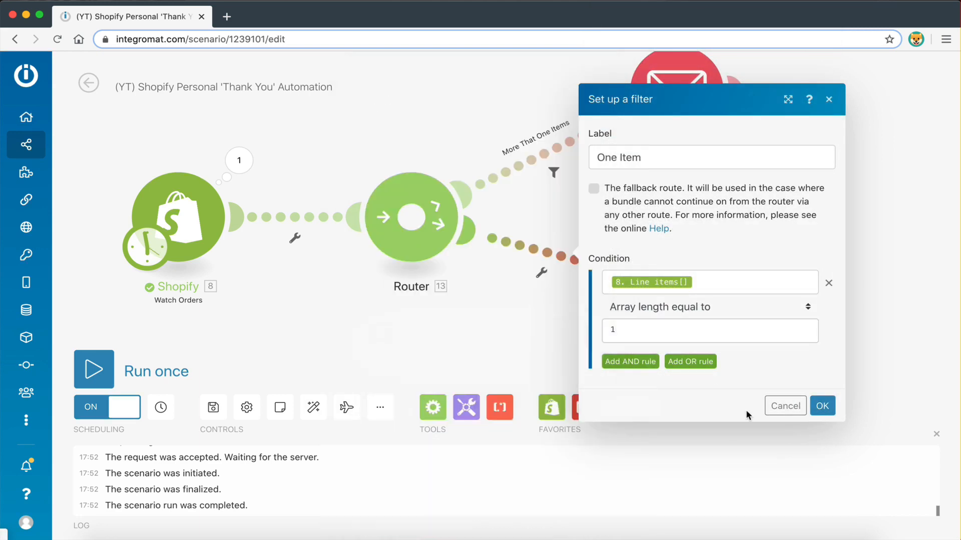
pyautogui.click(821, 406)
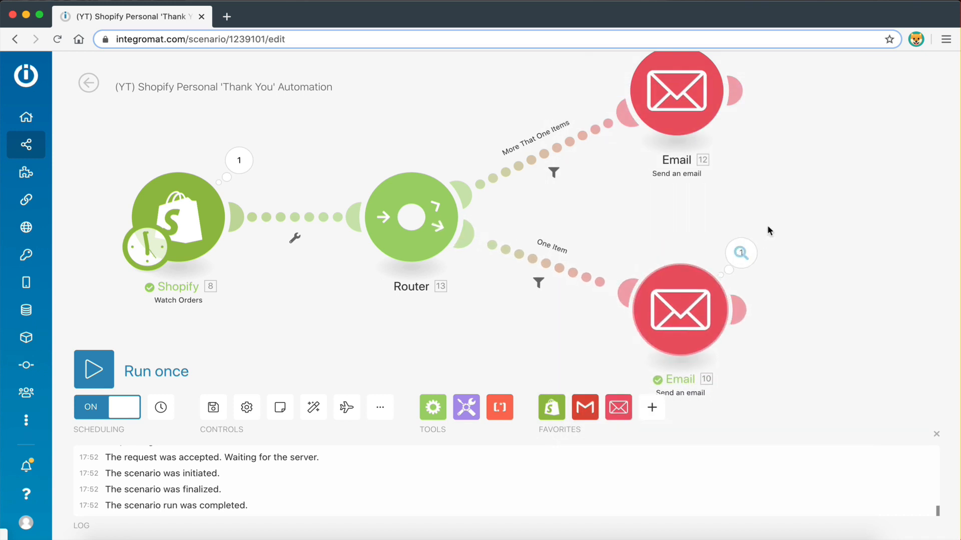
pyautogui.moveTo(767, 227); pyautogui.dragTo(760, 265)
pyautogui.scroll(-1, 788, 296)
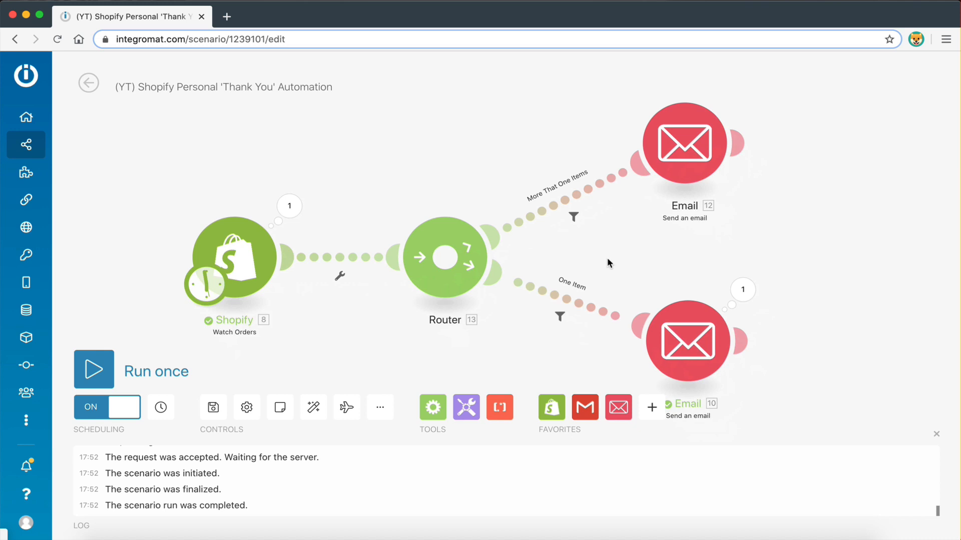
pyautogui.moveTo(607, 259); pyautogui.dragTo(630, 245)
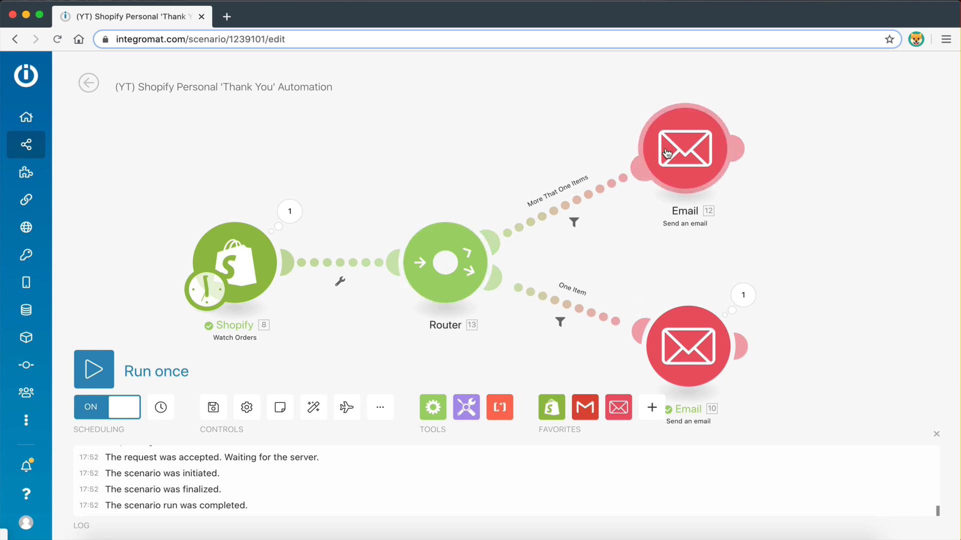
pyautogui.scroll(-1, 788, 217)
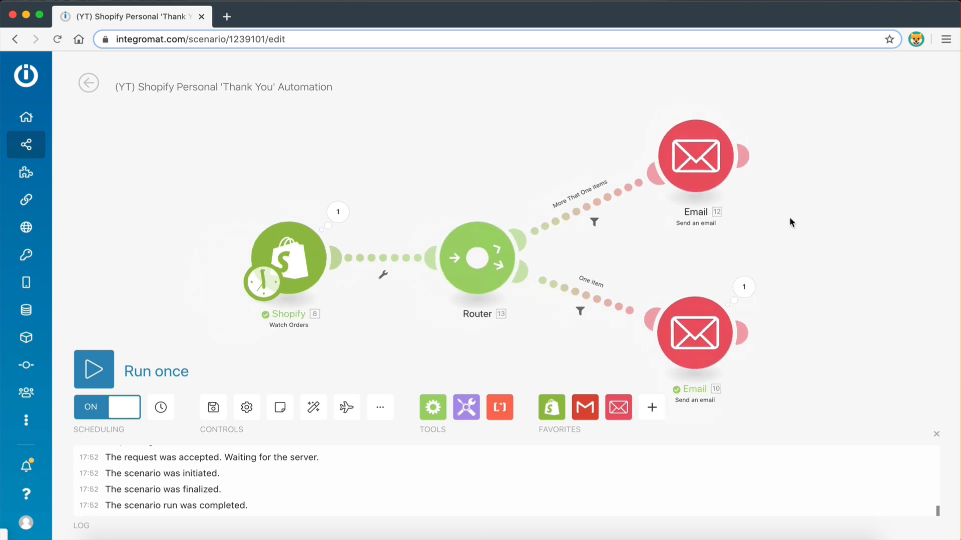
pyautogui.moveTo(749, 241); pyautogui.dragTo(730, 200)
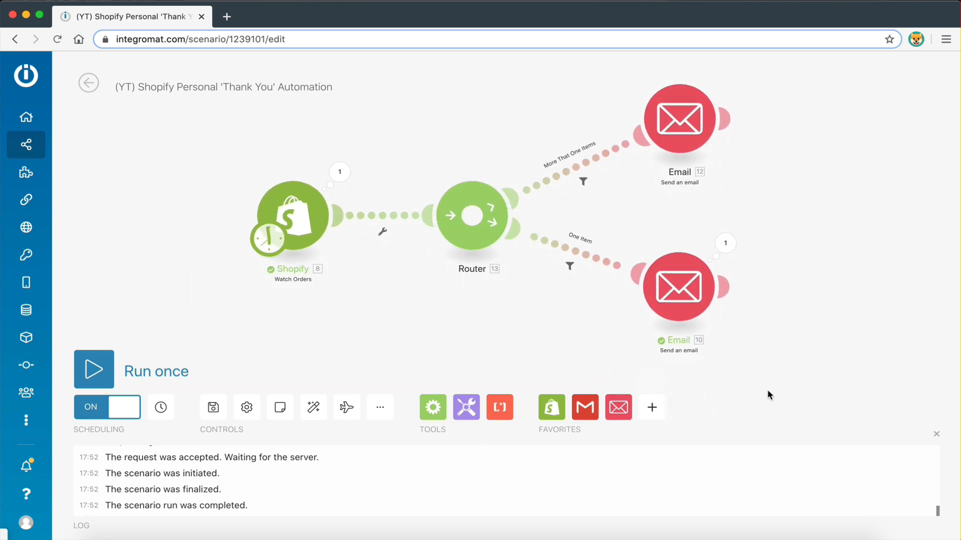